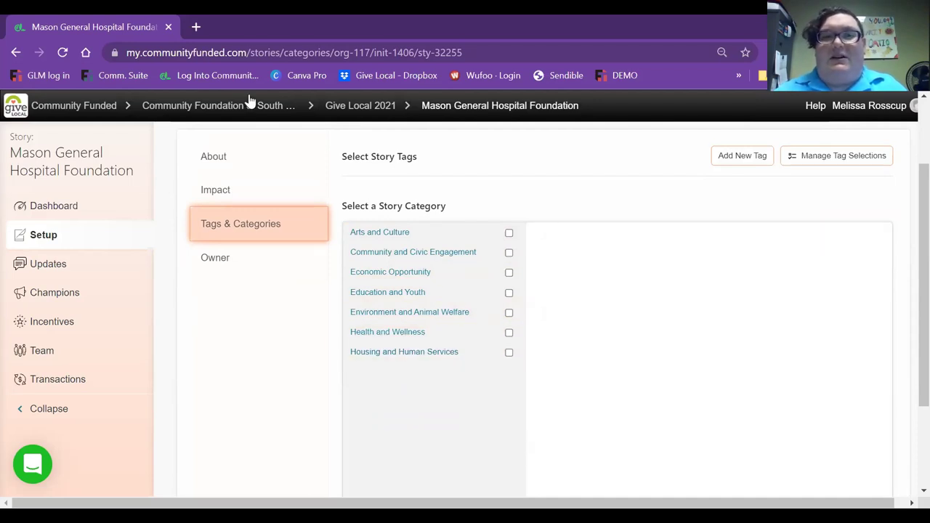
Open the spsgives.org Give Local 2021 page in a new tab, review its How it Works section, and return to the story setup
{"action": "left_click", "coordinate": [196, 27]}
{"action": "type", "text": "sps"}
{"action": "key", "text": "Return"}
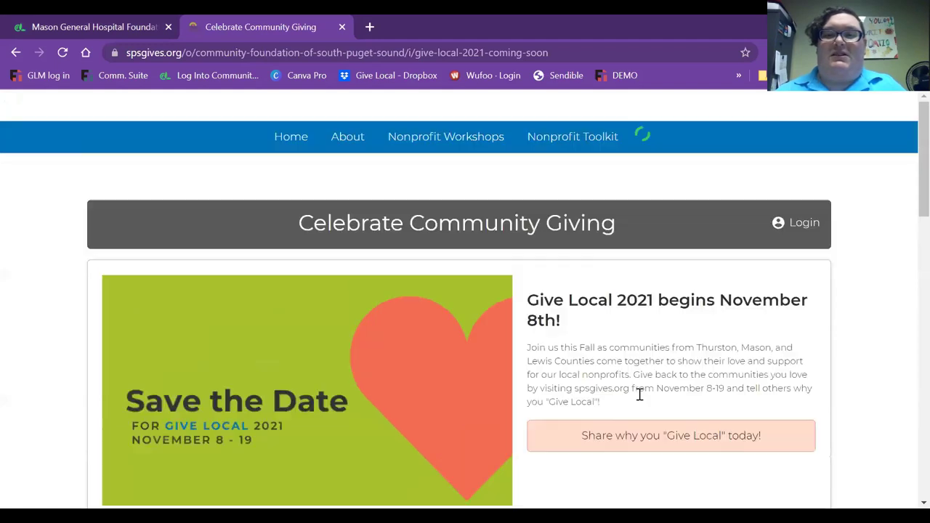
{"action": "scroll", "coordinate": [639, 395], "scroll_direction": "down", "scroll_amount": 5}
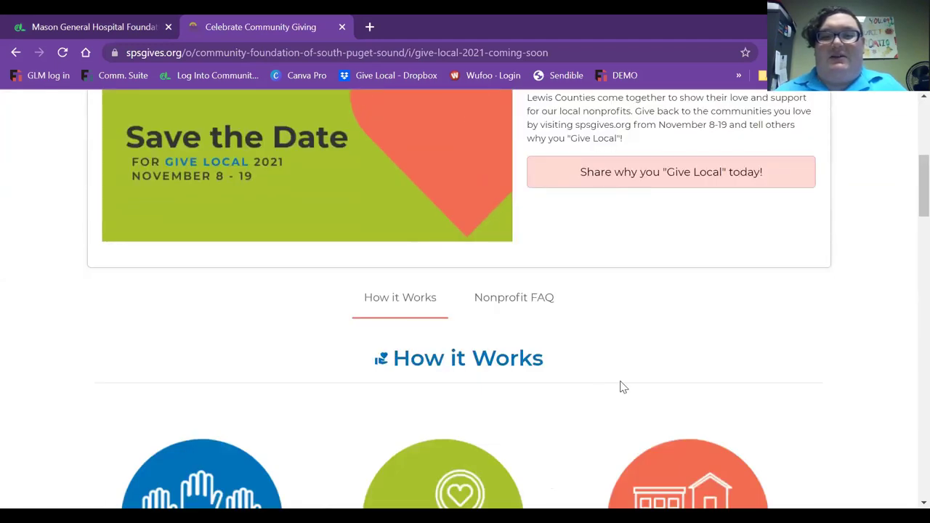
{"action": "scroll", "coordinate": [585, 366], "scroll_direction": "down", "scroll_amount": 2}
{"action": "scroll", "coordinate": [586, 365], "scroll_direction": "up", "scroll_amount": 1}
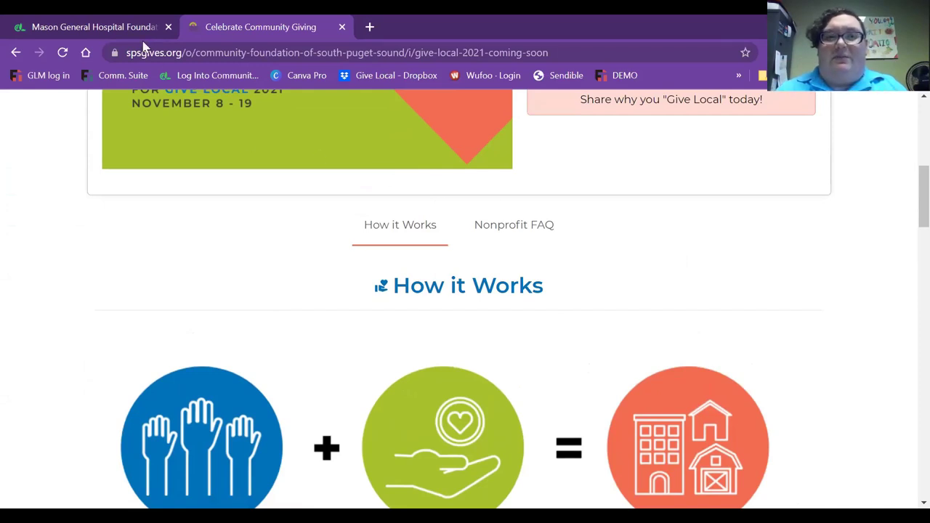
{"action": "key", "text": "ctrl+shift+Tab"}
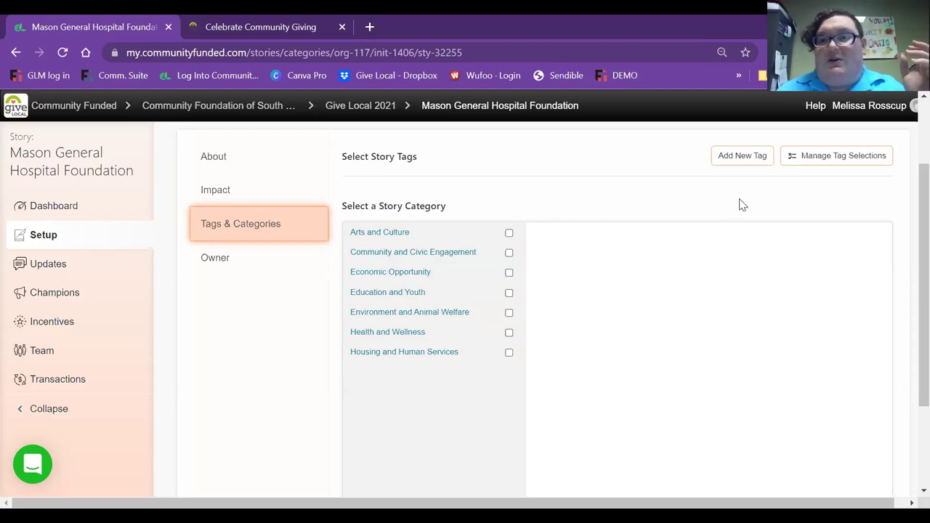
Try selecting the Anti-Racism, Arts, and Clean air and water story tags, and close the tag selection without saving
{"action": "left_click", "coordinate": [822, 165]}
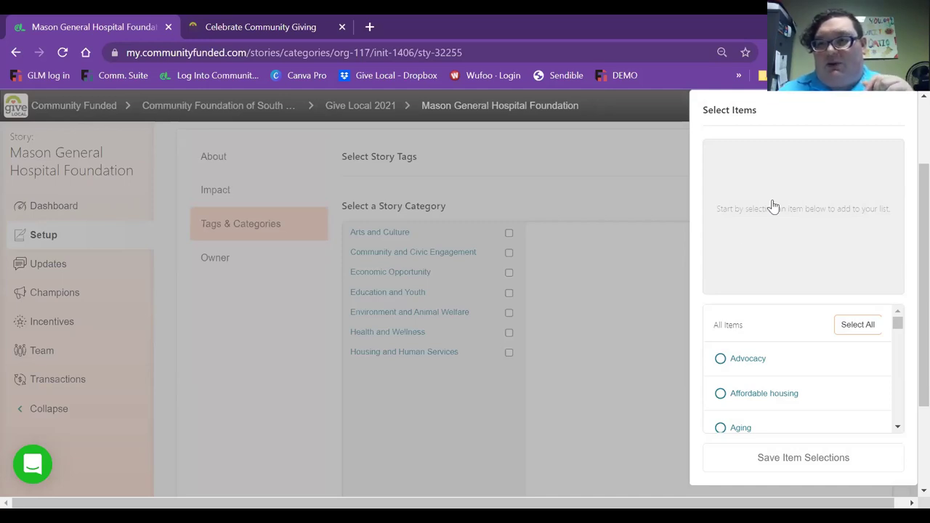
{"action": "scroll", "coordinate": [787, 325], "scroll_direction": "down", "scroll_amount": 1}
{"action": "scroll", "coordinate": [787, 326], "scroll_direction": "down", "scroll_amount": 2}
{"action": "scroll", "coordinate": [790, 344], "scroll_direction": "up", "scroll_amount": 3}
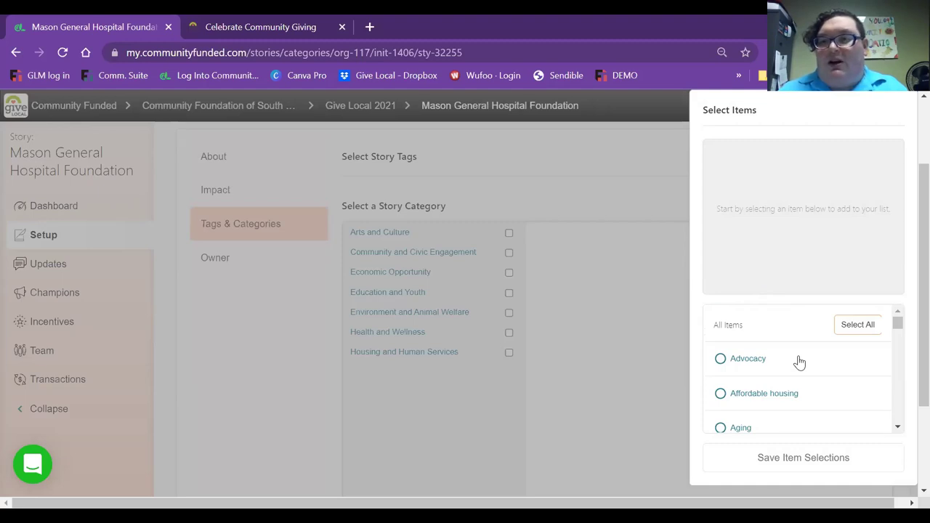
{"action": "scroll", "coordinate": [799, 362], "scroll_direction": "down", "scroll_amount": 5}
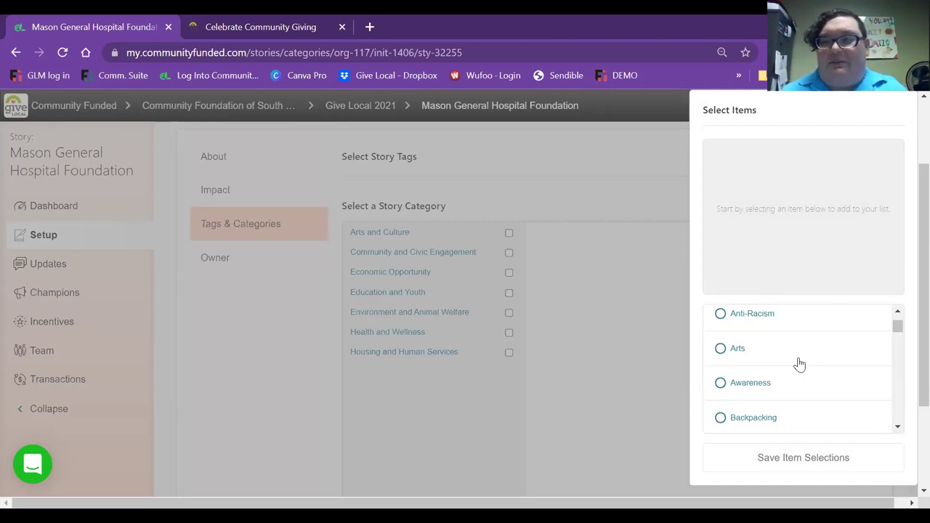
{"action": "left_click", "coordinate": [720, 320]}
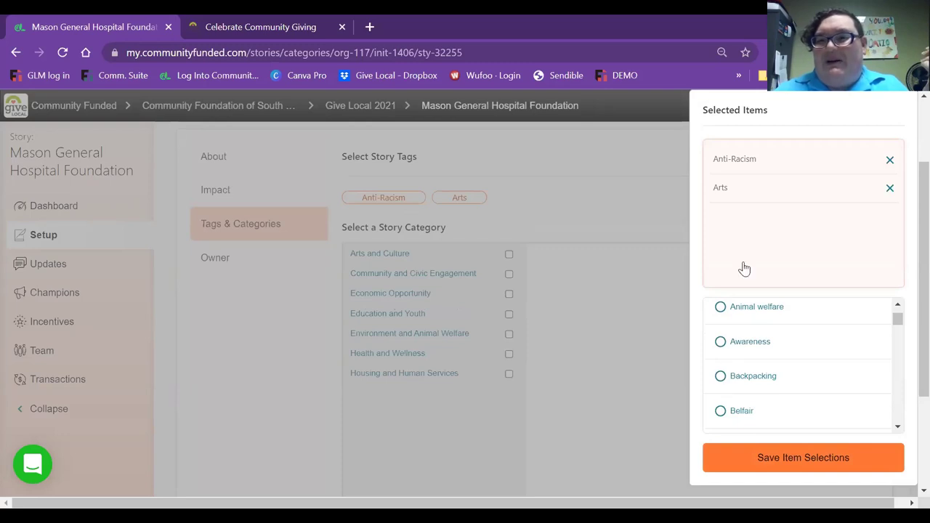
{"action": "scroll", "coordinate": [752, 361], "scroll_direction": "down", "scroll_amount": 2}
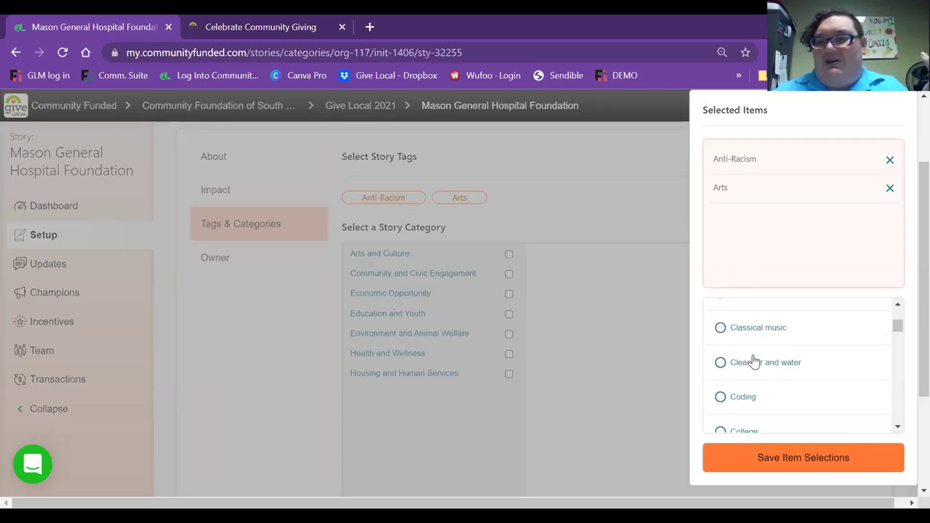
{"action": "left_click", "coordinate": [720, 360]}
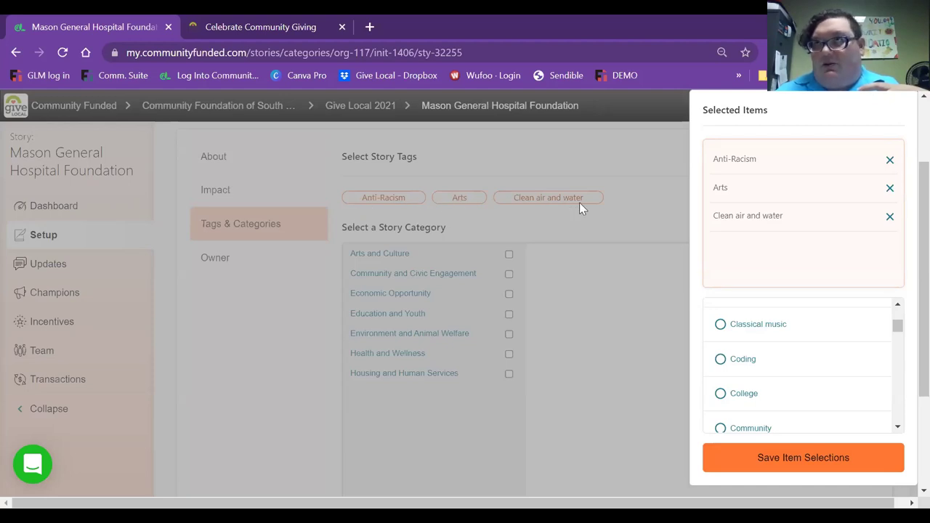
{"action": "left_click", "coordinate": [890, 218]}
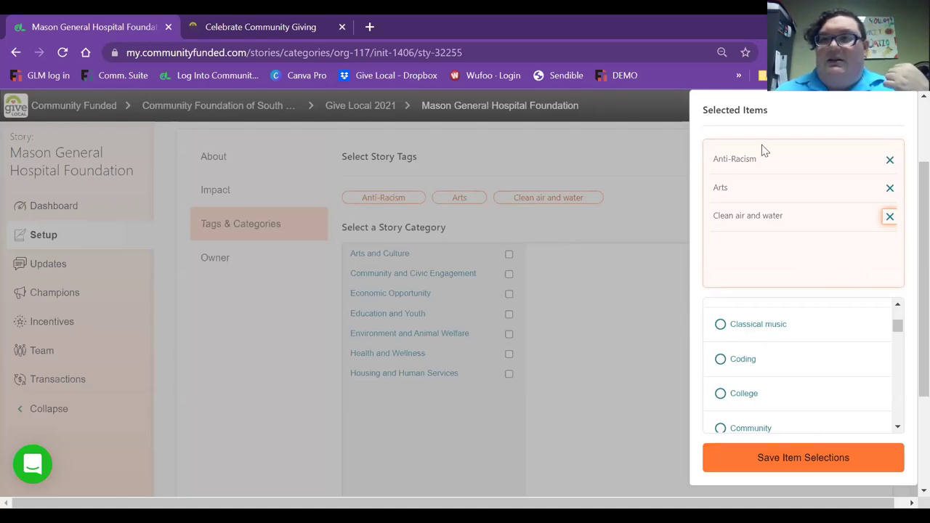
{"action": "left_click", "coordinate": [640, 224]}
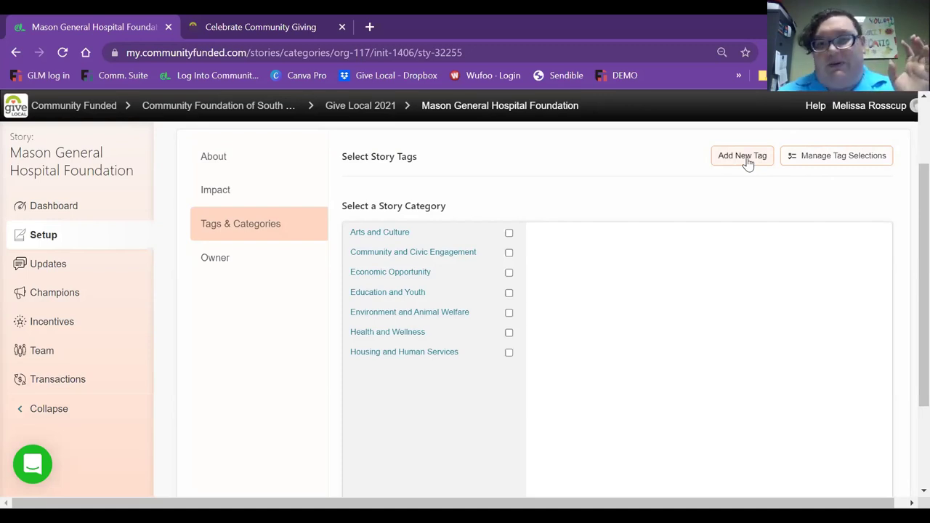
View the story's owner details, then open the change-owner dialog and dismiss it
{"action": "left_click", "coordinate": [228, 265]}
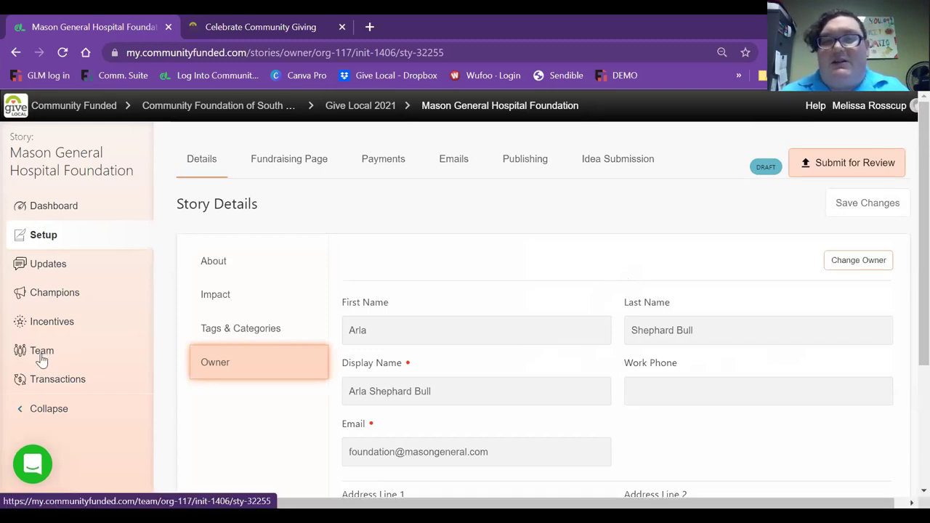
{"action": "left_click", "coordinate": [854, 266]}
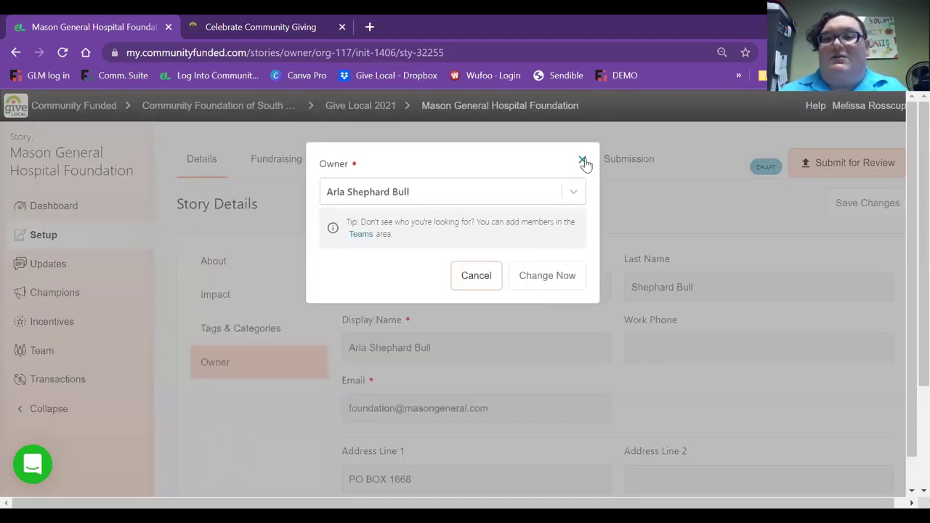
{"action": "left_click", "coordinate": [583, 160]}
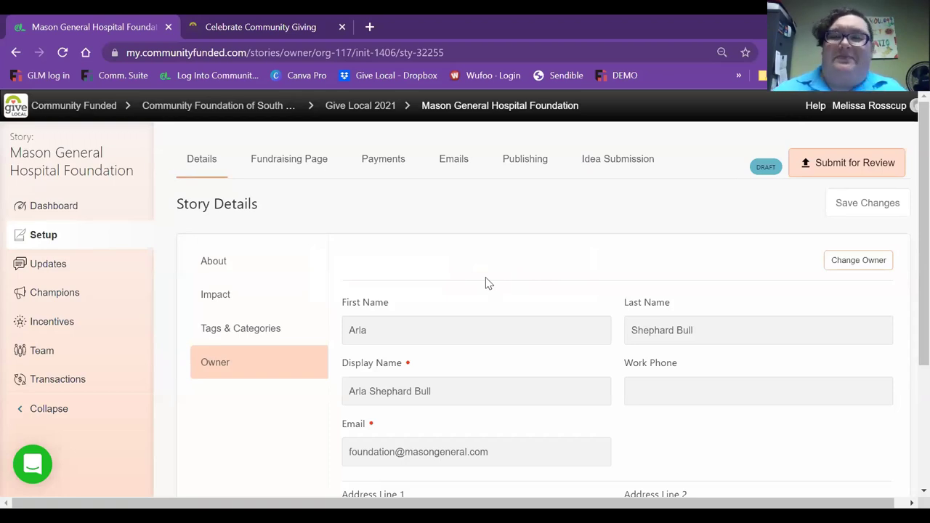
Review the story's About details, including its name, image, and URL string
{"action": "left_click", "coordinate": [215, 264]}
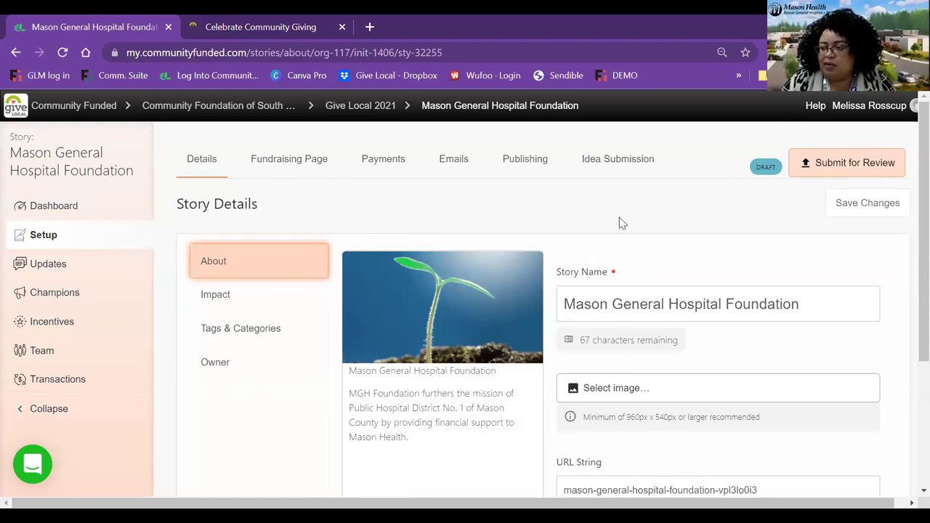
{"action": "scroll", "coordinate": [618, 218], "scroll_direction": "down", "scroll_amount": 3}
{"action": "scroll", "coordinate": [651, 387], "scroll_direction": "up", "scroll_amount": 3}
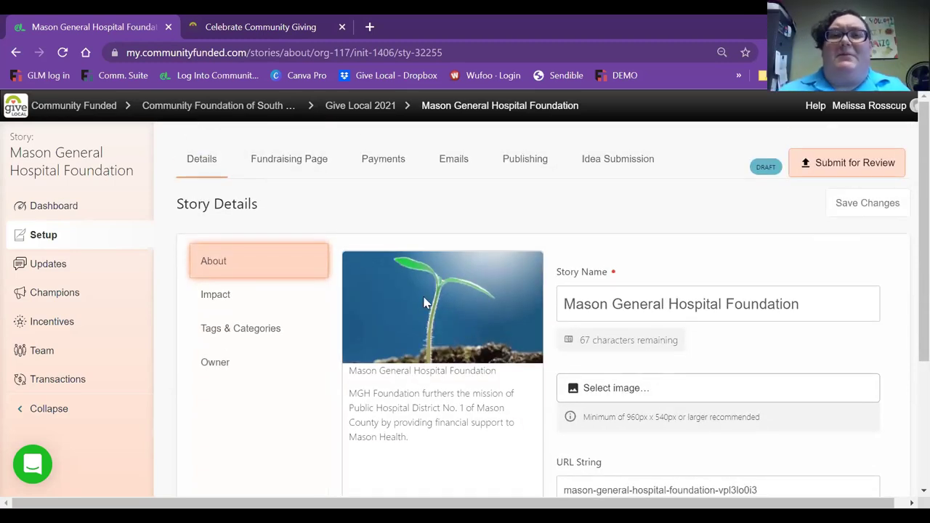
Open the story's Fundraising Page setup and examine the title and action settings and the placeholder story text in the preview
{"action": "left_click", "coordinate": [296, 162]}
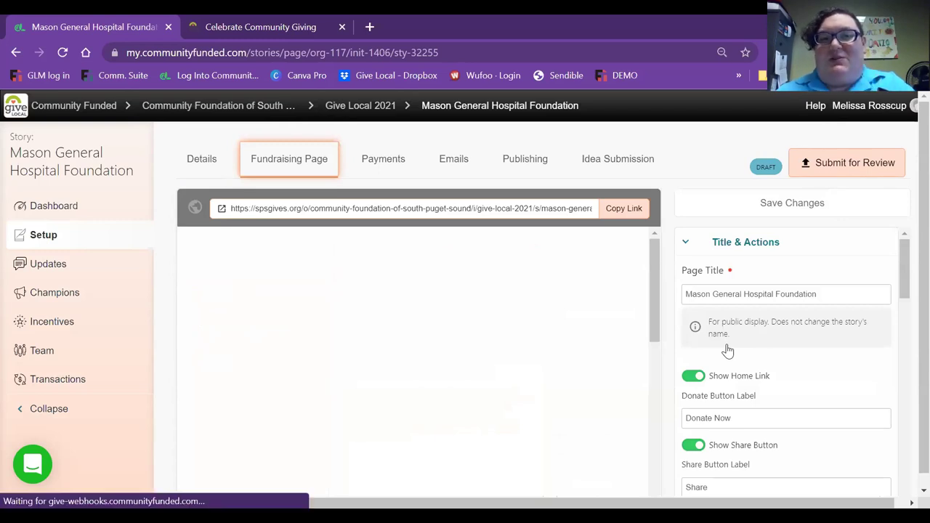
{"action": "scroll", "coordinate": [727, 351], "scroll_direction": "down", "scroll_amount": 3}
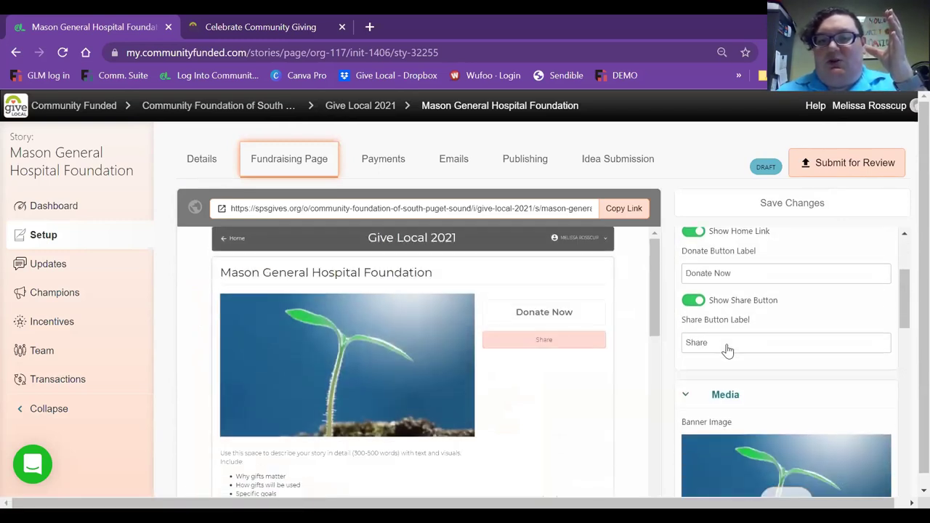
{"action": "scroll", "coordinate": [457, 380], "scroll_direction": "down", "scroll_amount": 5}
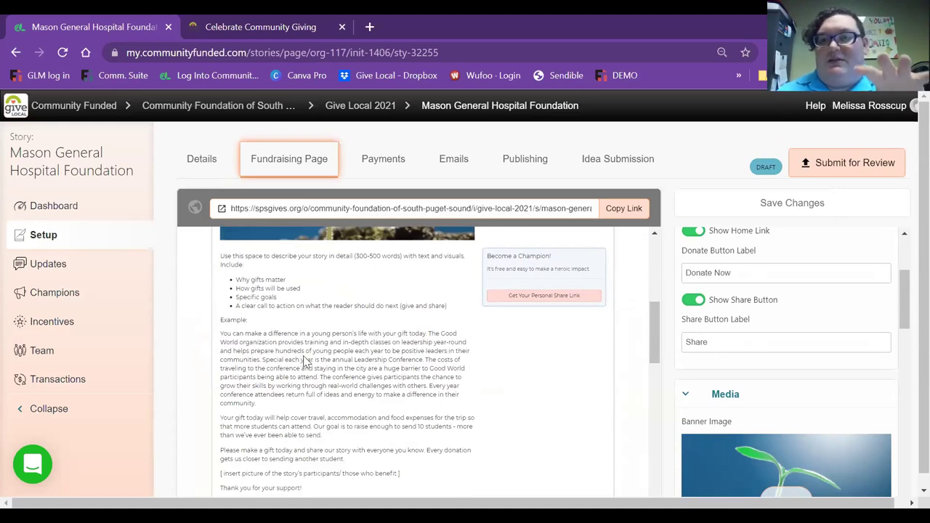
{"action": "scroll", "coordinate": [752, 311], "scroll_direction": "up", "scroll_amount": 2}
{"action": "scroll", "coordinate": [751, 311], "scroll_direction": "up", "scroll_amount": 1}
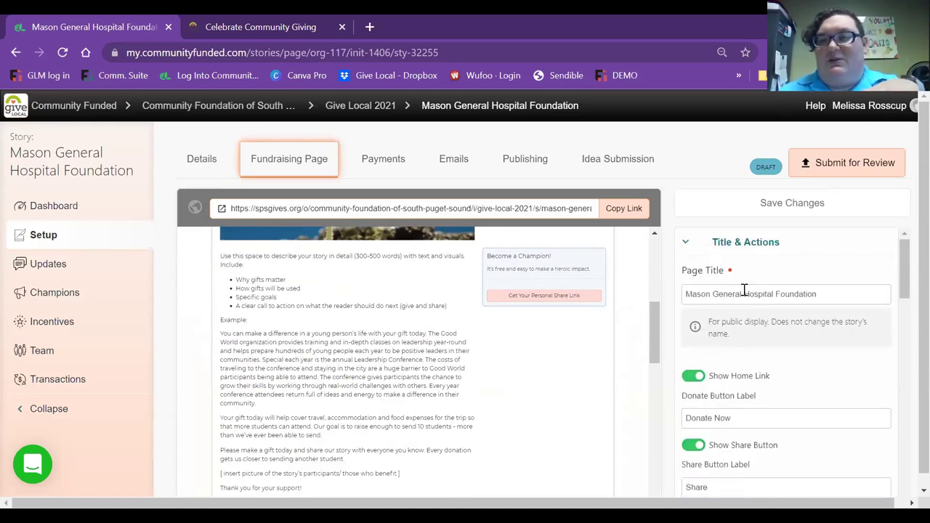
Collapse the Title & Actions, Media, Statistics, and Body Content sections of the fundraising page settings
{"action": "left_click", "coordinate": [745, 243]}
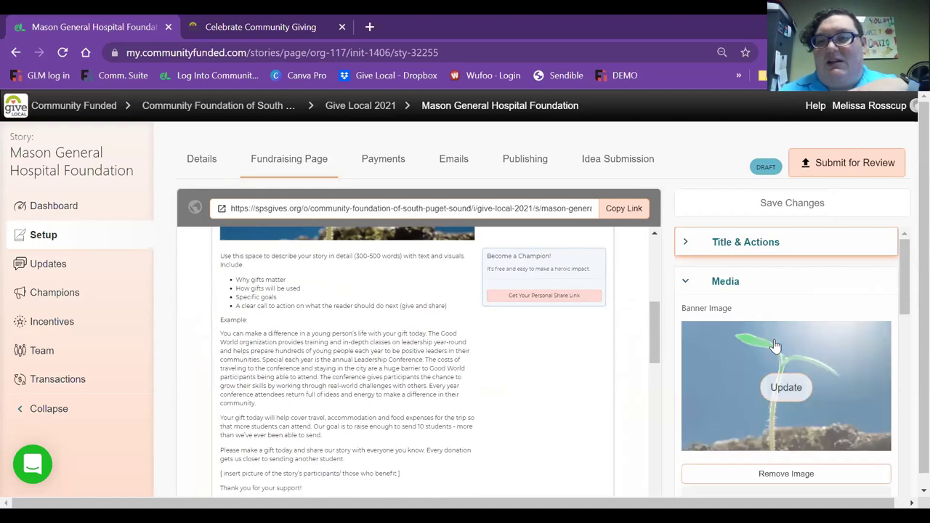
{"action": "left_click", "coordinate": [719, 283]}
{"action": "left_click", "coordinate": [736, 327]}
{"action": "left_click", "coordinate": [736, 358]}
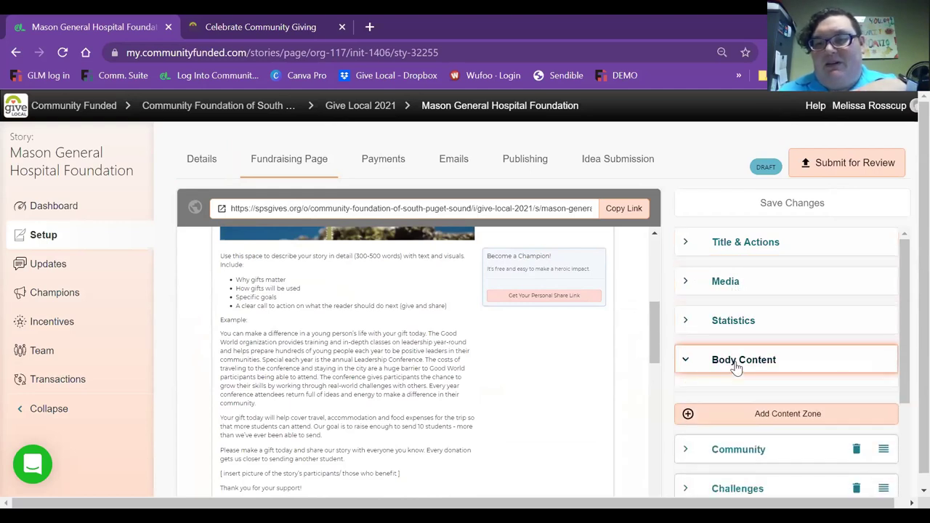
Add an Embeddable Media content zone to the fundraising page after reviewing the available content zone types
{"action": "scroll", "coordinate": [761, 380], "scroll_direction": "down", "scroll_amount": 3}
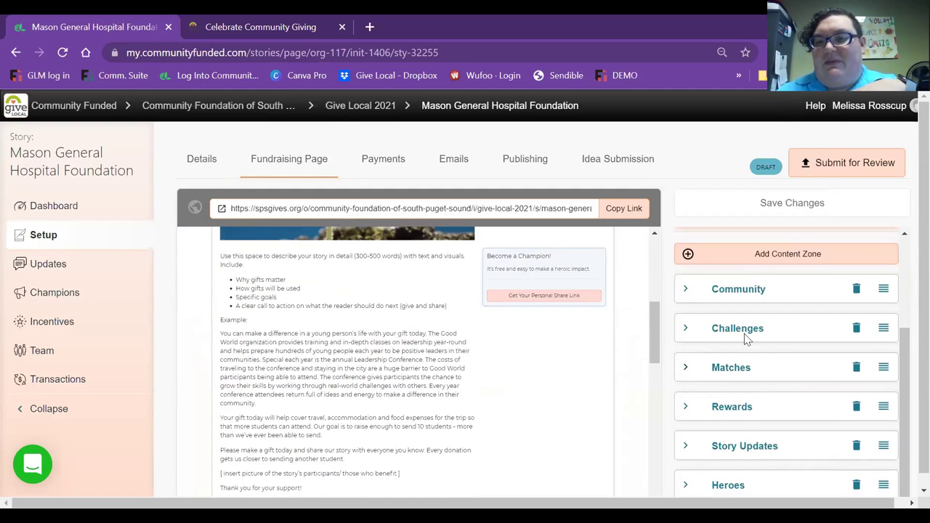
{"action": "left_click", "coordinate": [749, 257]}
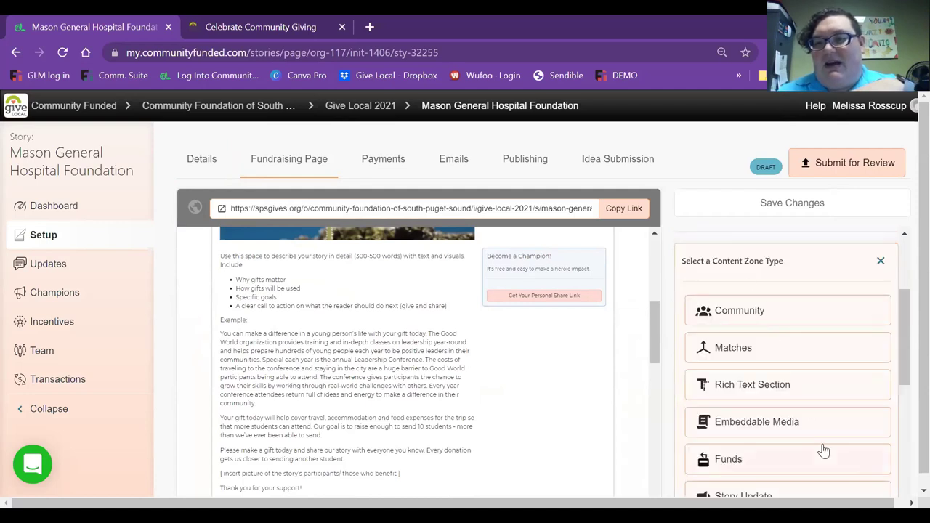
{"action": "scroll", "coordinate": [821, 449], "scroll_direction": "down", "scroll_amount": 2}
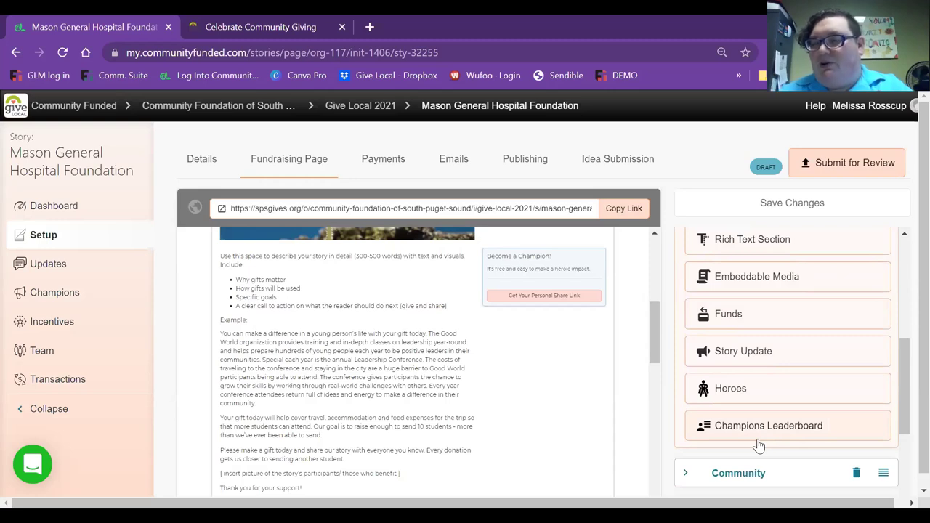
{"action": "scroll", "coordinate": [758, 446], "scroll_direction": "up", "scroll_amount": 1}
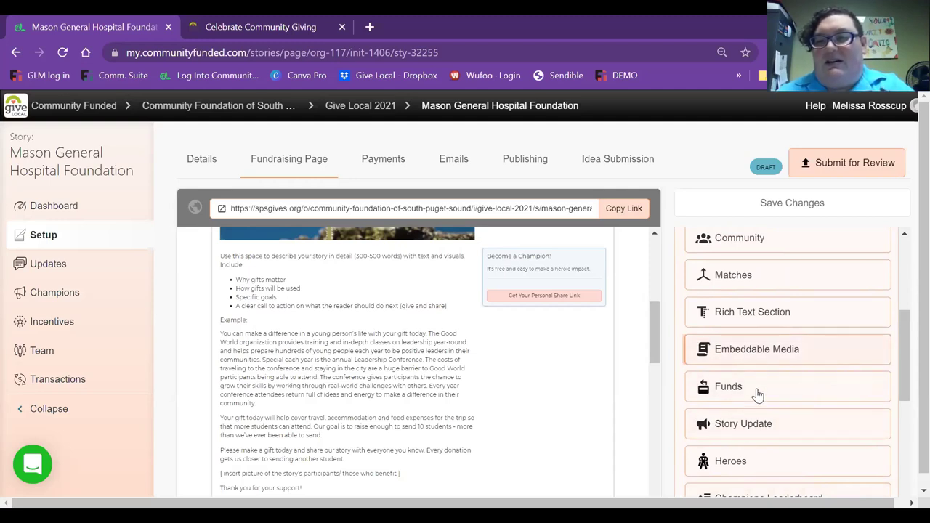
{"action": "scroll", "coordinate": [801, 403], "scroll_direction": "down", "scroll_amount": 2}
{"action": "scroll", "coordinate": [805, 409], "scroll_direction": "down", "scroll_amount": 2}
{"action": "left_click", "coordinate": [762, 472]}
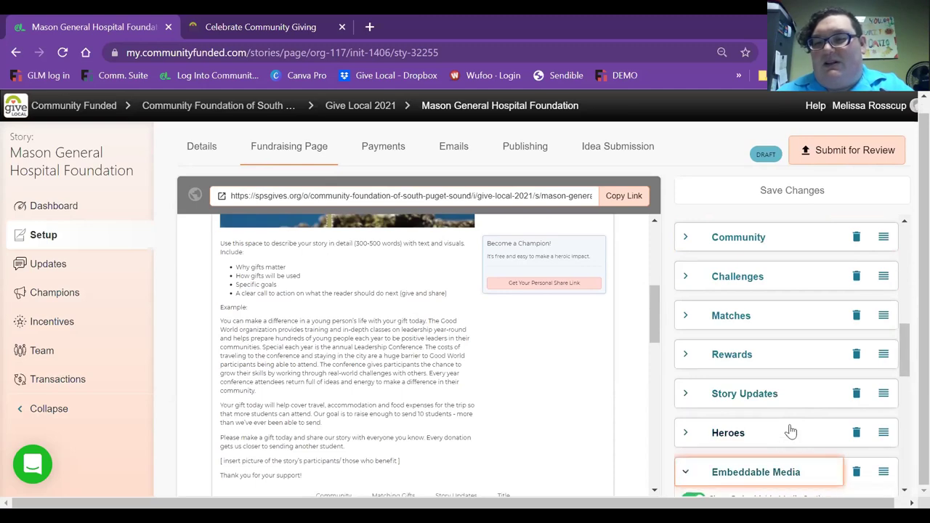
Examine the Embeddable Media zone's settings, including section title, icon, third-party code, and call to action
{"action": "scroll", "coordinate": [791, 430], "scroll_direction": "down", "scroll_amount": 2}
{"action": "scroll", "coordinate": [792, 427], "scroll_direction": "down", "scroll_amount": 3}
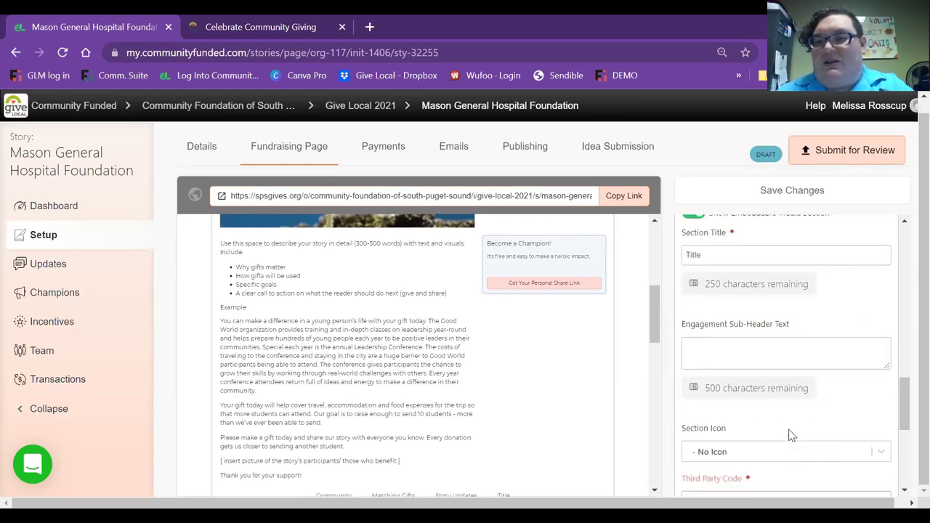
{"action": "scroll", "coordinate": [790, 430], "scroll_direction": "up", "scroll_amount": 2}
{"action": "scroll", "coordinate": [864, 376], "scroll_direction": "down", "scroll_amount": 3}
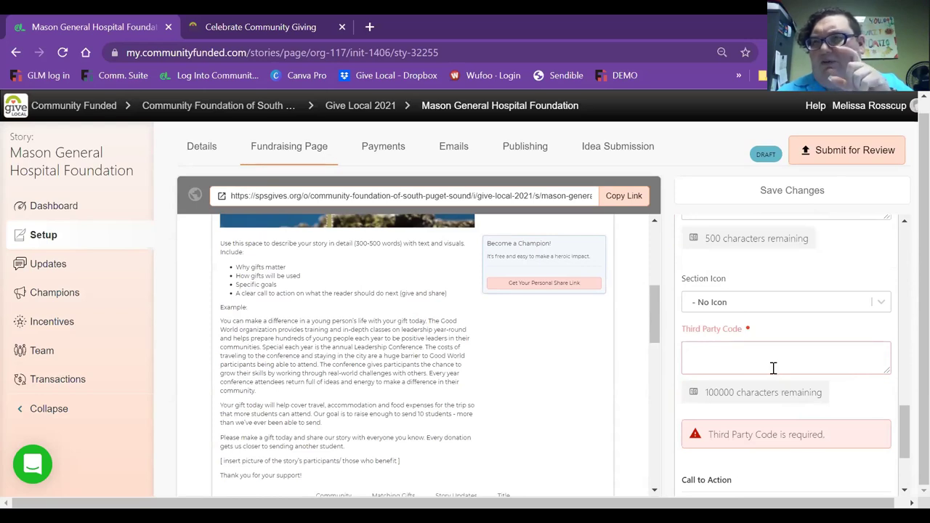
{"action": "scroll", "coordinate": [788, 436], "scroll_direction": "down", "scroll_amount": 2}
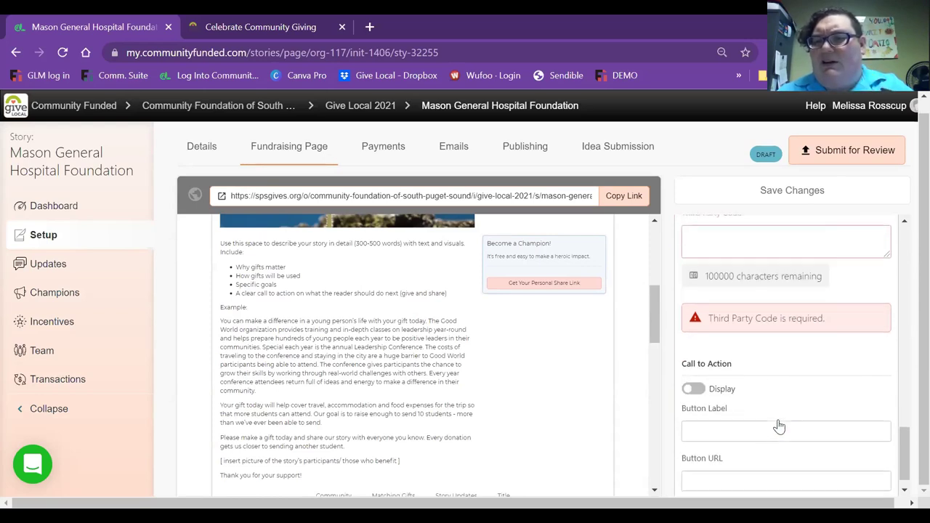
{"action": "scroll", "coordinate": [779, 428], "scroll_direction": "down", "scroll_amount": 1}
{"action": "scroll", "coordinate": [779, 427], "scroll_direction": "up", "scroll_amount": 6}
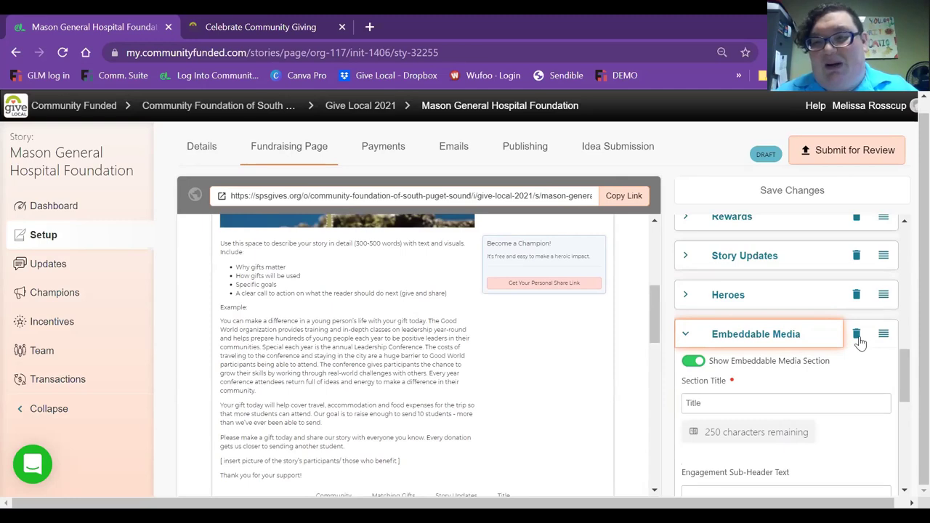
Delete the Embeddable Media content zone and close the content zone type list
{"action": "left_click", "coordinate": [857, 336]}
{"action": "left_click", "coordinate": [557, 205]}
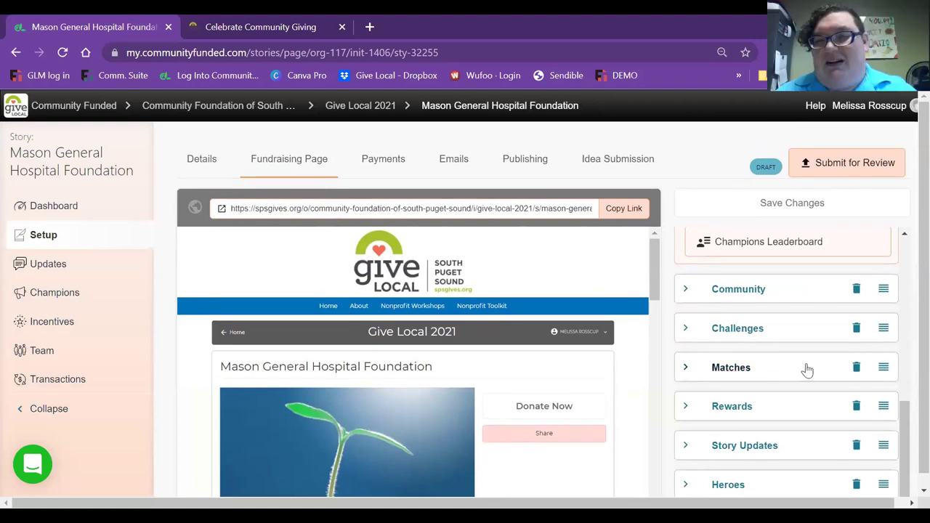
{"action": "scroll", "coordinate": [805, 371], "scroll_direction": "up", "scroll_amount": 10}
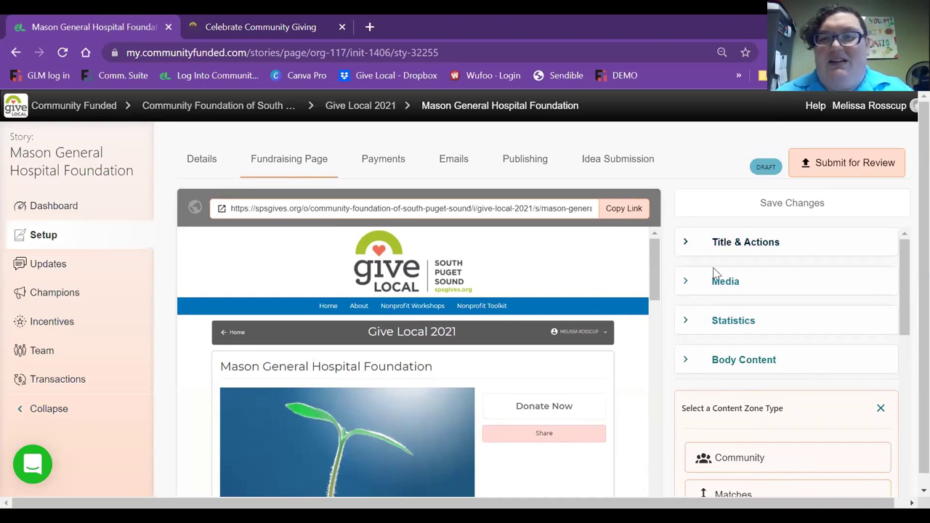
{"action": "left_click", "coordinate": [881, 409]}
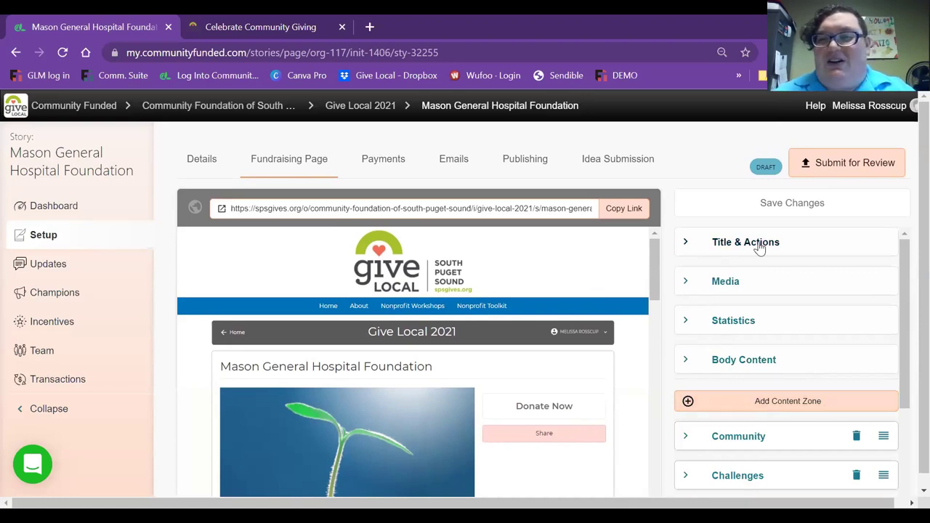
Examine the fundraising page preview from the banner through the story text, Community, Matching Gifts, and Story Updates sections to the footer
{"action": "scroll", "coordinate": [554, 320], "scroll_direction": "down", "scroll_amount": 5}
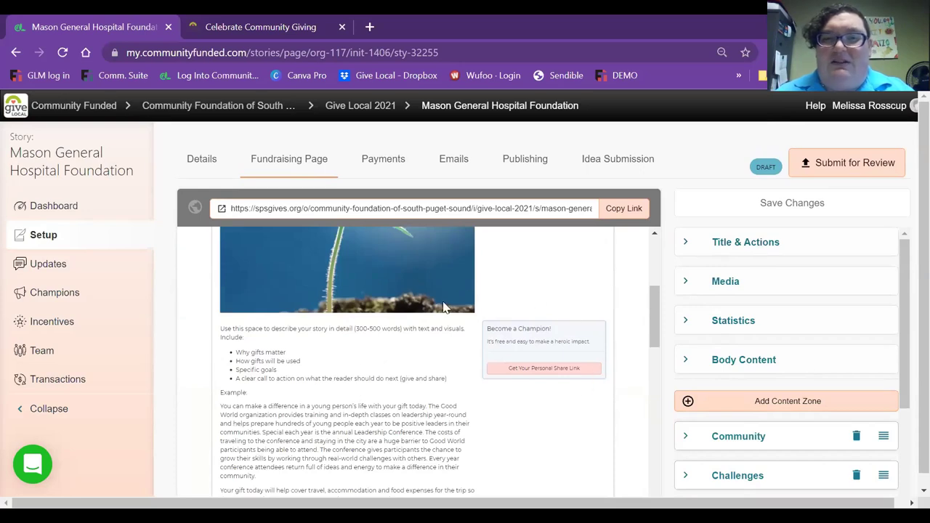
{"action": "scroll", "coordinate": [465, 353], "scroll_direction": "down", "scroll_amount": 3}
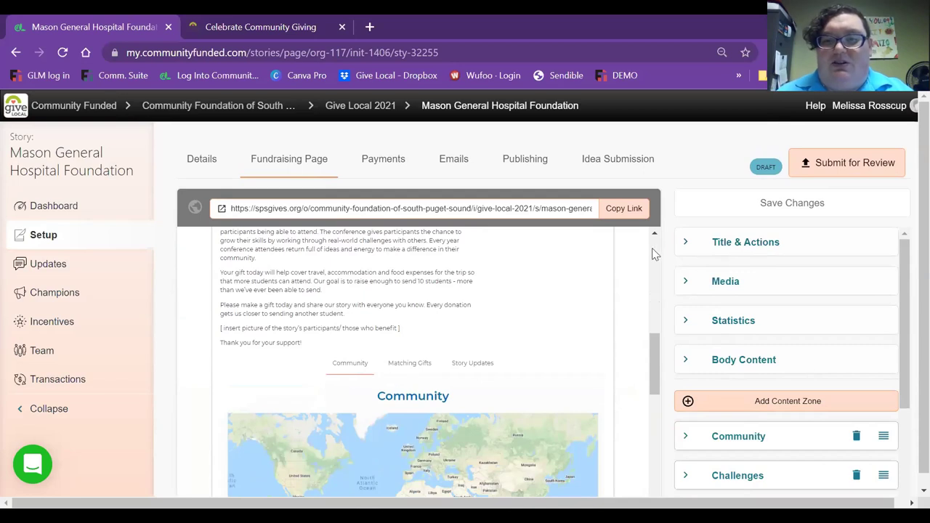
{"action": "scroll", "coordinate": [508, 345], "scroll_direction": "down", "scroll_amount": 8}
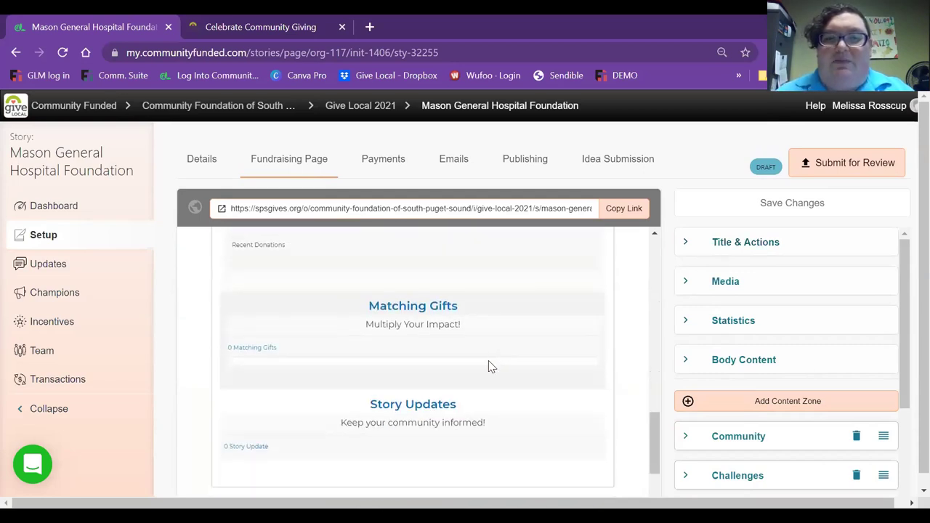
{"action": "scroll", "coordinate": [488, 380], "scroll_direction": "up", "scroll_amount": 5}
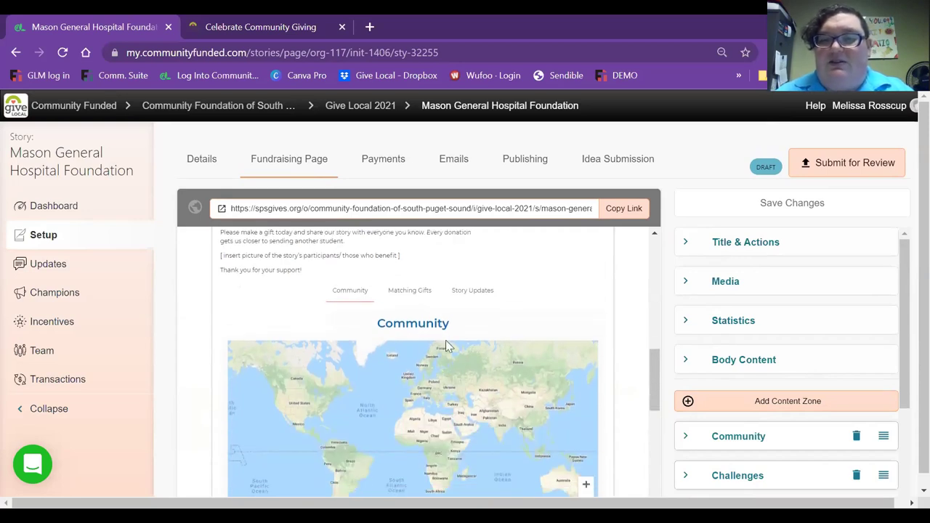
{"action": "scroll", "coordinate": [532, 388], "scroll_direction": "down", "scroll_amount": 3}
{"action": "scroll", "coordinate": [532, 389], "scroll_direction": "down", "scroll_amount": 2}
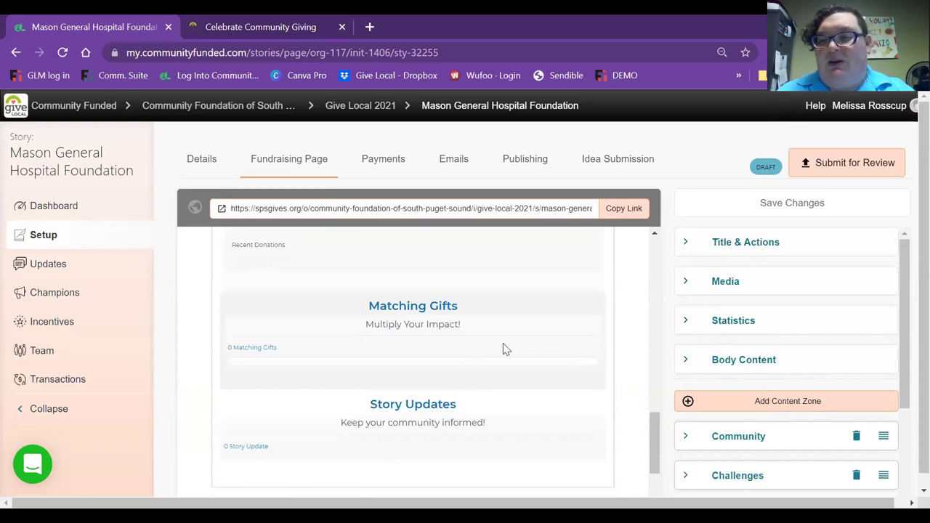
{"action": "scroll", "coordinate": [509, 356], "scroll_direction": "down", "scroll_amount": 2}
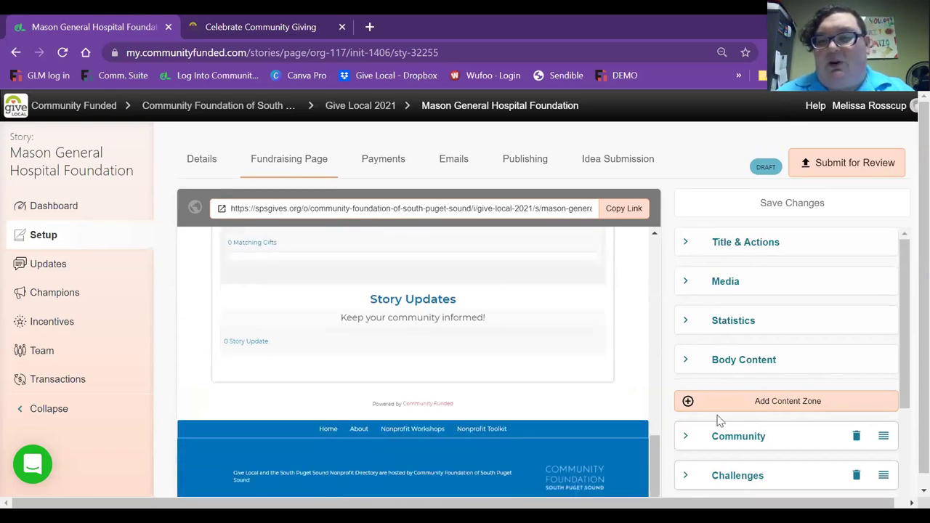
{"action": "scroll", "coordinate": [494, 370], "scroll_direction": "up", "scroll_amount": 10}
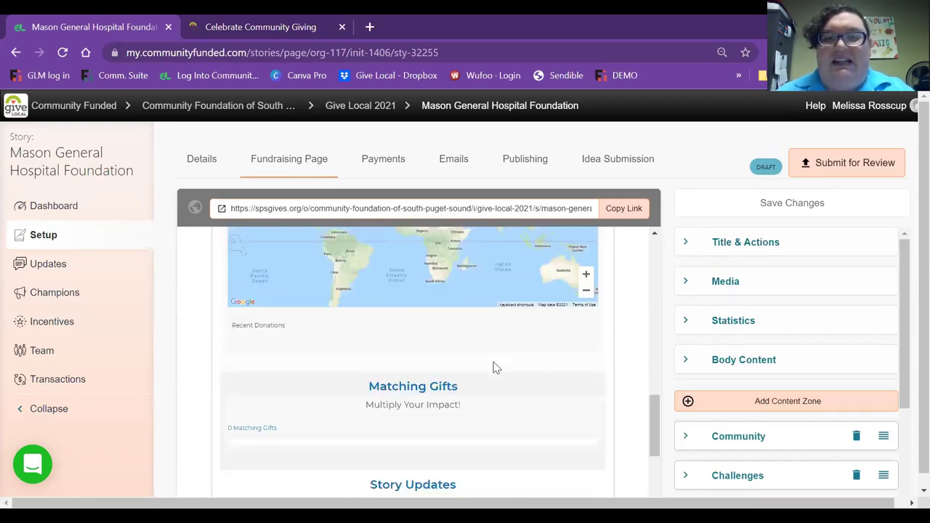
{"action": "scroll", "coordinate": [589, 394], "scroll_direction": "down", "scroll_amount": 1}
{"action": "scroll", "coordinate": [614, 400], "scroll_direction": "up", "scroll_amount": 1}
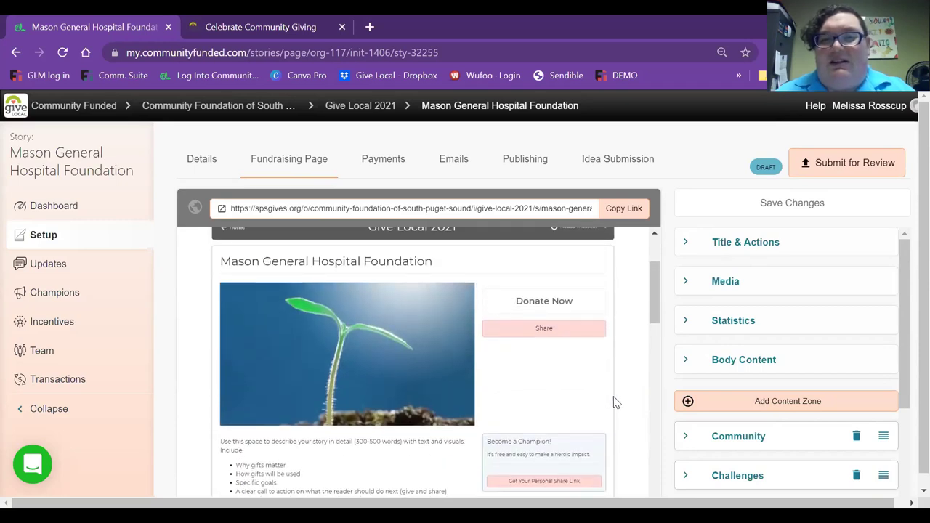
Review the Title & Actions settings, turning the share button off and back on to compare its effect in the preview
{"action": "left_click", "coordinate": [763, 251]}
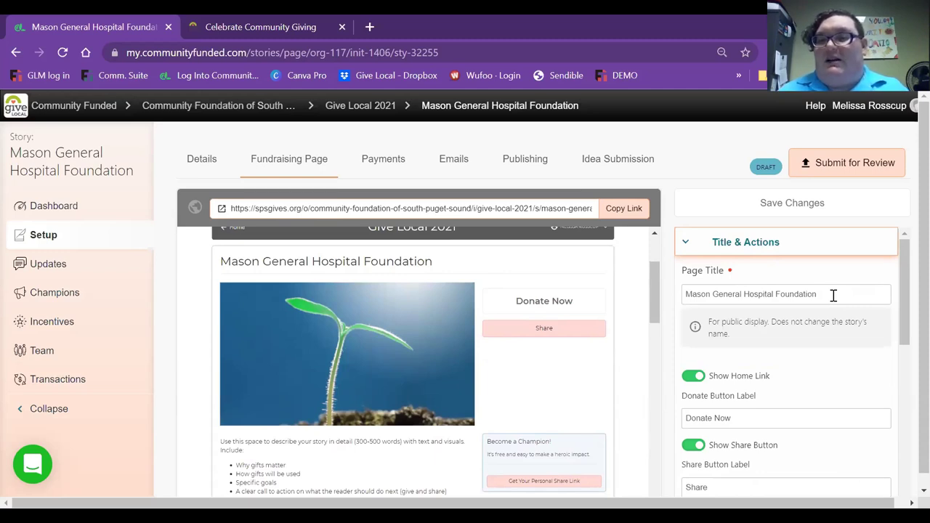
{"action": "scroll", "coordinate": [828, 305], "scroll_direction": "down", "scroll_amount": 1}
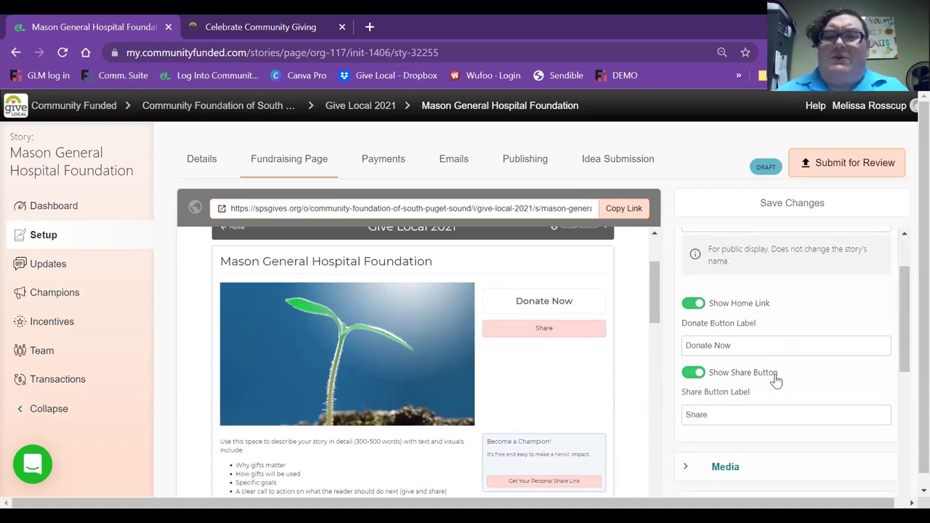
{"action": "scroll", "coordinate": [753, 386], "scroll_direction": "down", "scroll_amount": 1}
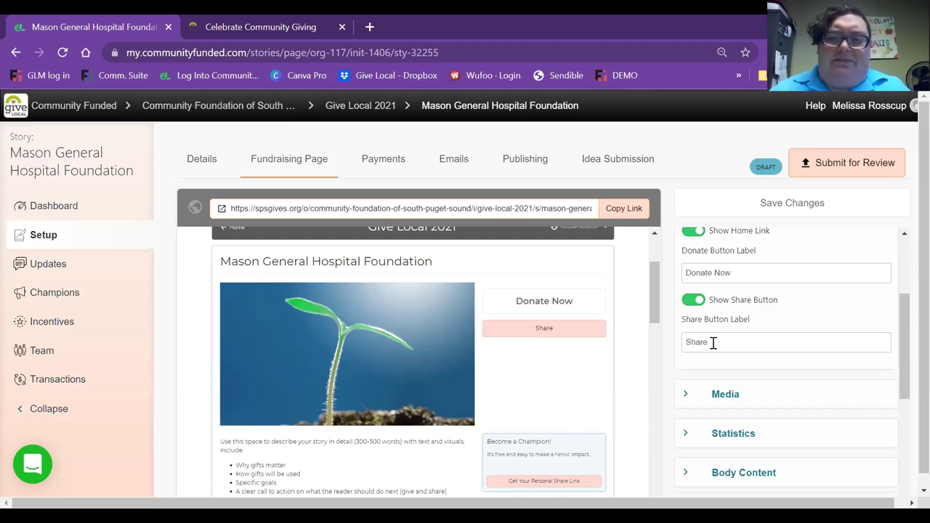
{"action": "left_click", "coordinate": [694, 302]}
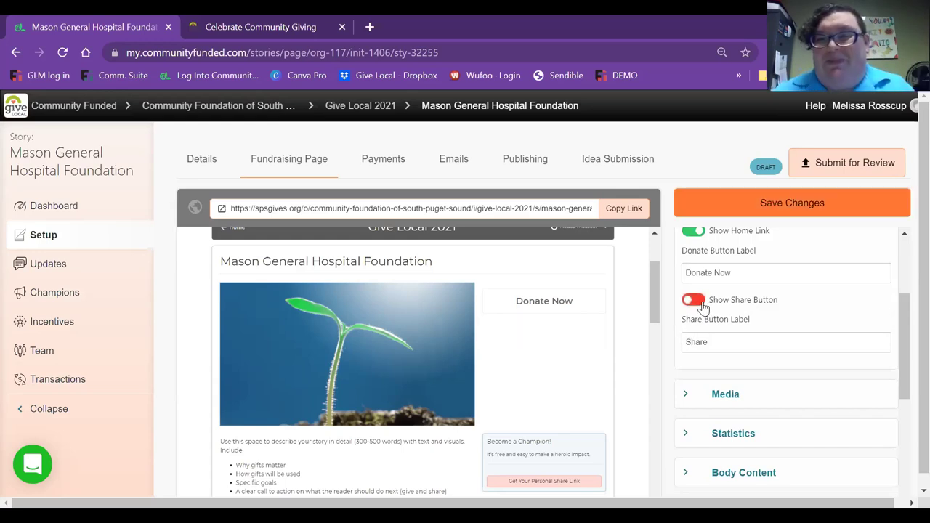
{"action": "left_click", "coordinate": [695, 302]}
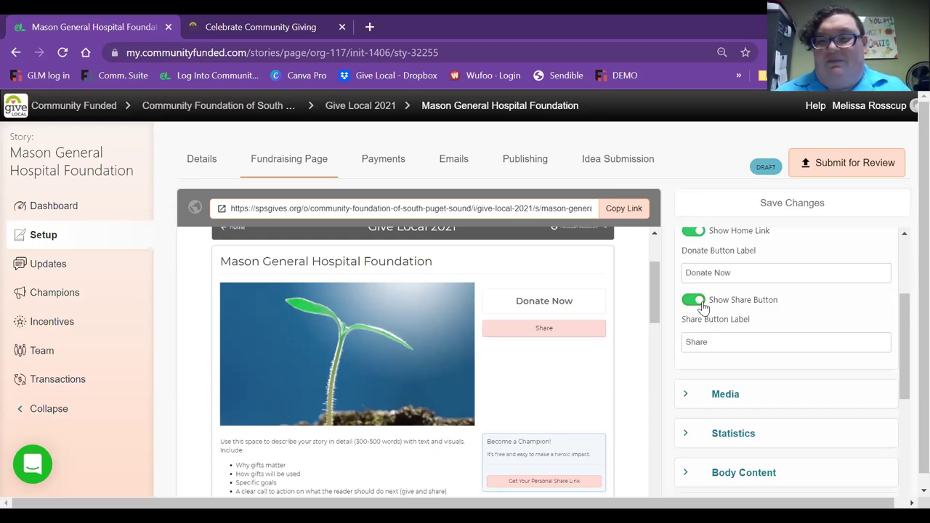
Examine the Media section's banner image requirements and video link field alongside the page preview
{"action": "scroll", "coordinate": [756, 334], "scroll_direction": "down", "scroll_amount": 4}
{"action": "scroll", "coordinate": [754, 339], "scroll_direction": "up", "scroll_amount": 4}
{"action": "scroll", "coordinate": [753, 338], "scroll_direction": "down", "scroll_amount": 1}
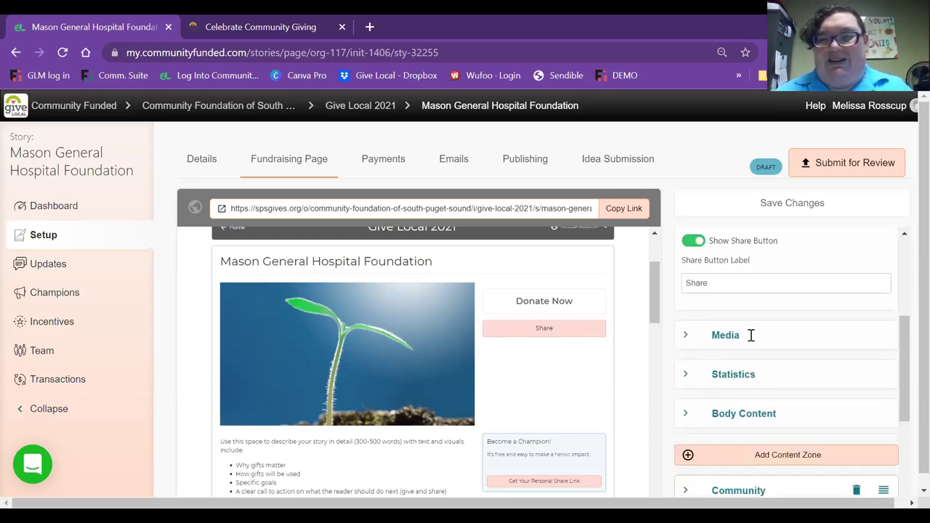
{"action": "left_click", "coordinate": [731, 326]}
{"action": "scroll", "coordinate": [795, 339], "scroll_direction": "down", "scroll_amount": 2}
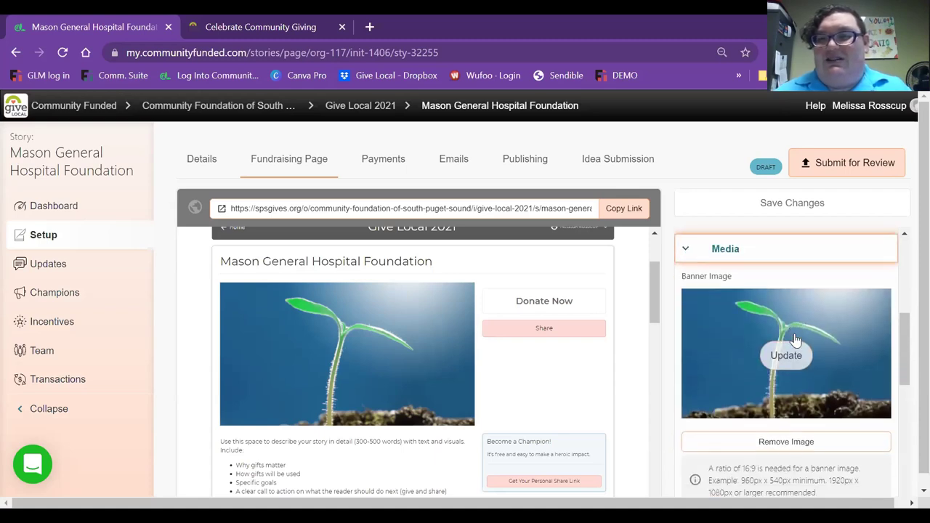
{"action": "scroll", "coordinate": [439, 374], "scroll_direction": "down", "scroll_amount": 1}
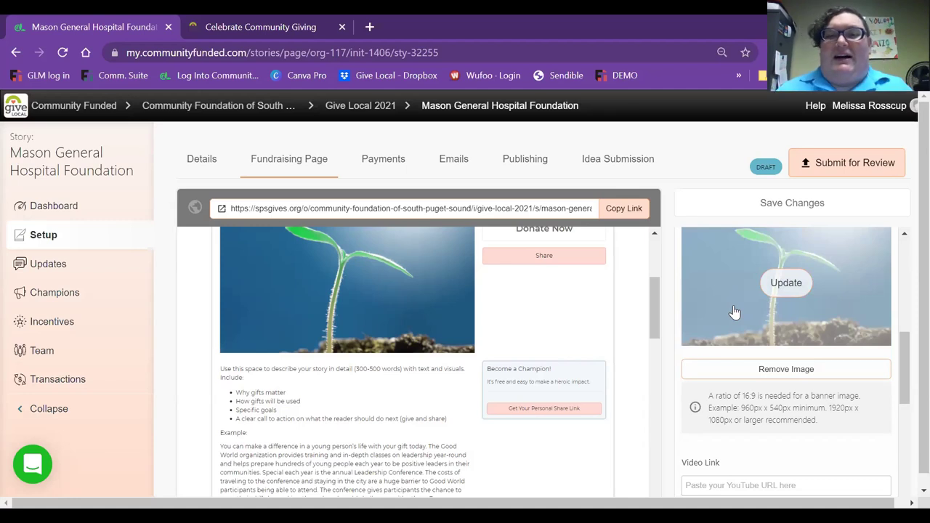
{"action": "scroll", "coordinate": [336, 379], "scroll_direction": "down", "scroll_amount": 1}
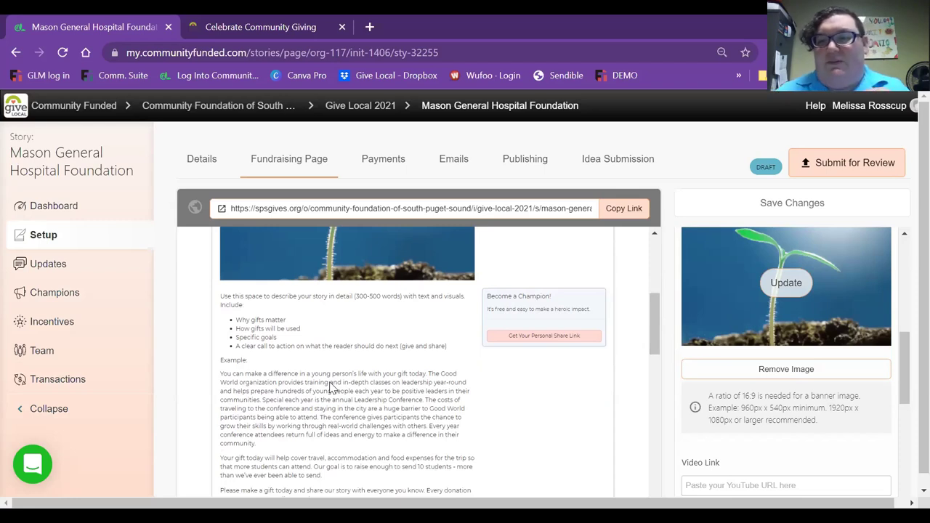
{"action": "scroll", "coordinate": [758, 394], "scroll_direction": "down", "scroll_amount": 2}
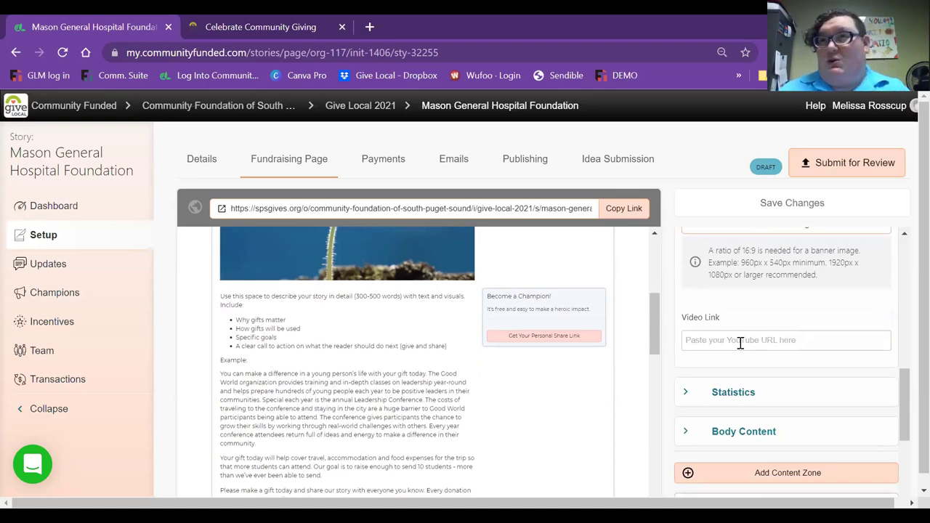
{"action": "scroll", "coordinate": [740, 341], "scroll_direction": "up", "scroll_amount": 1}
{"action": "scroll", "coordinate": [741, 332], "scroll_direction": "down", "scroll_amount": 1}
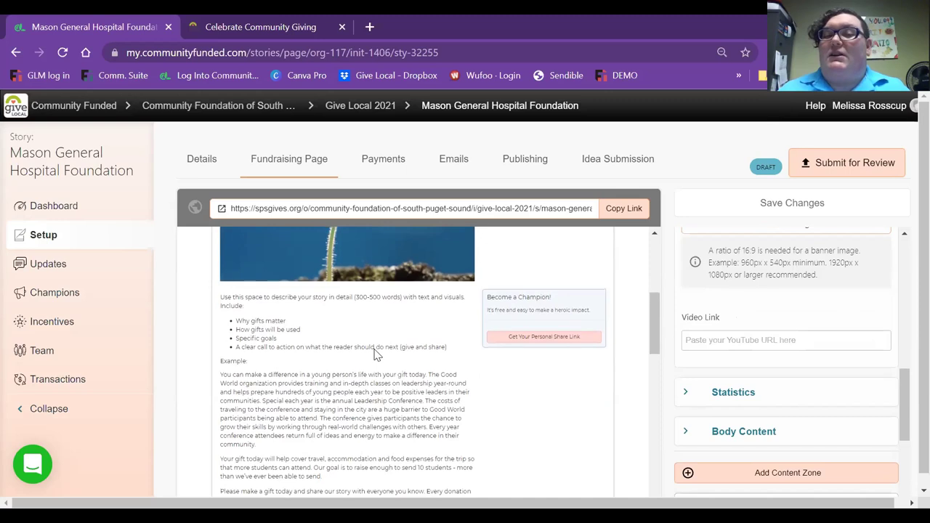
{"action": "scroll", "coordinate": [375, 354], "scroll_direction": "up", "scroll_amount": 2}
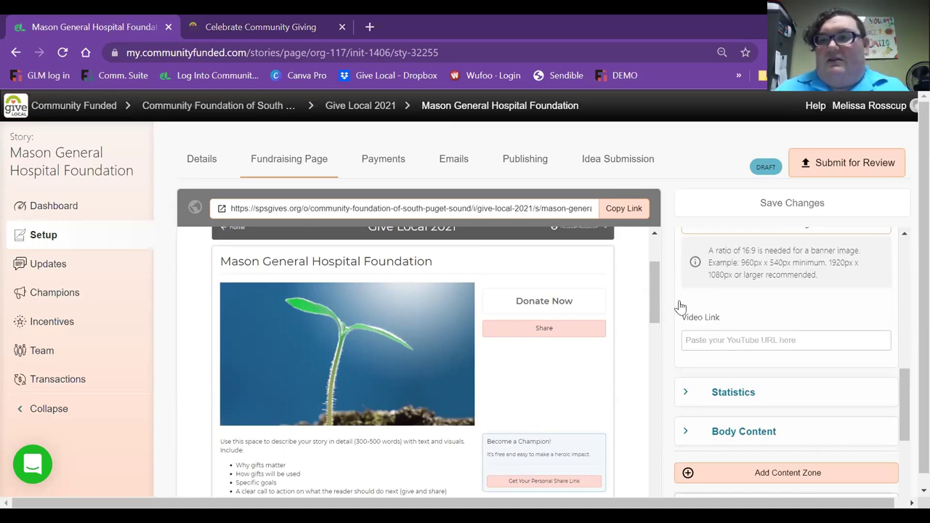
Review the display options for funding, participation, and time left stats in the Statistics section, keeping the current choices, and collapse the section
{"action": "scroll", "coordinate": [727, 306], "scroll_direction": "down", "scroll_amount": 1}
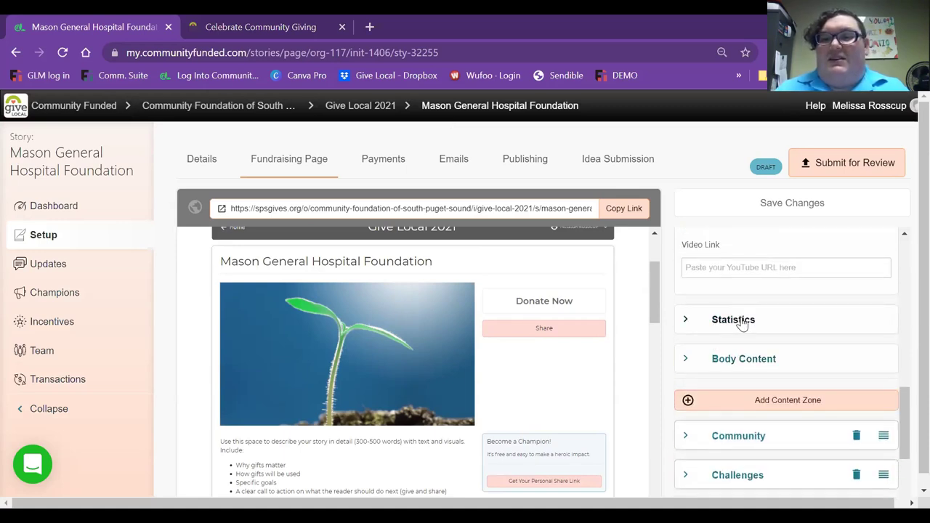
{"action": "left_click", "coordinate": [741, 318]}
{"action": "scroll", "coordinate": [742, 322], "scroll_direction": "down", "scroll_amount": 1}
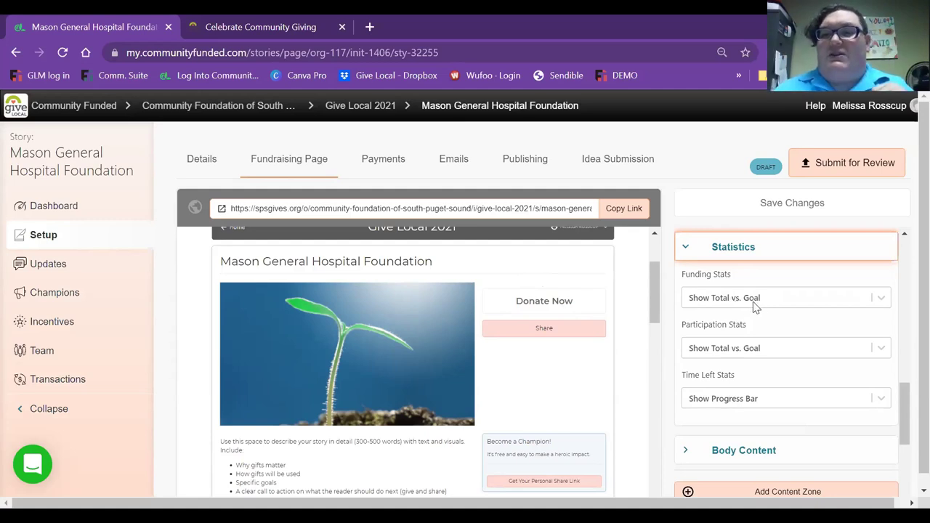
{"action": "left_click", "coordinate": [881, 299]}
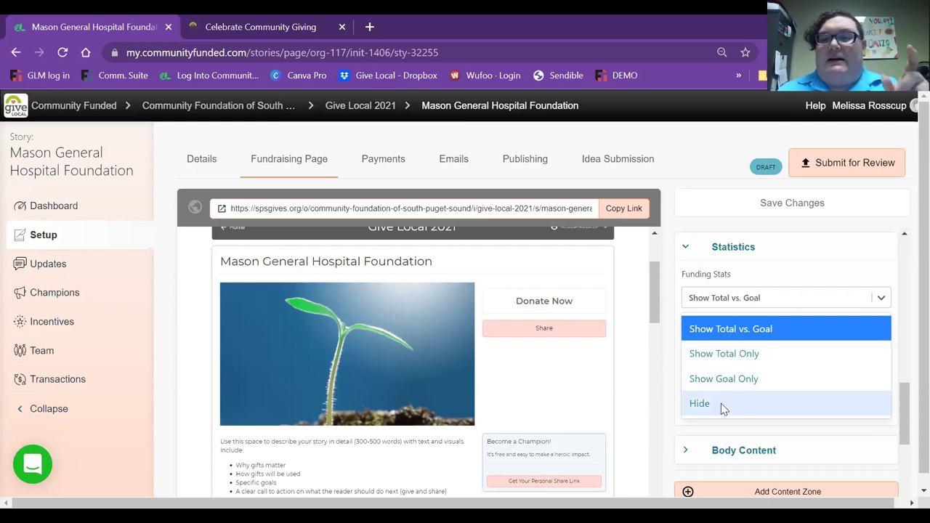
{"action": "left_click", "coordinate": [852, 285]}
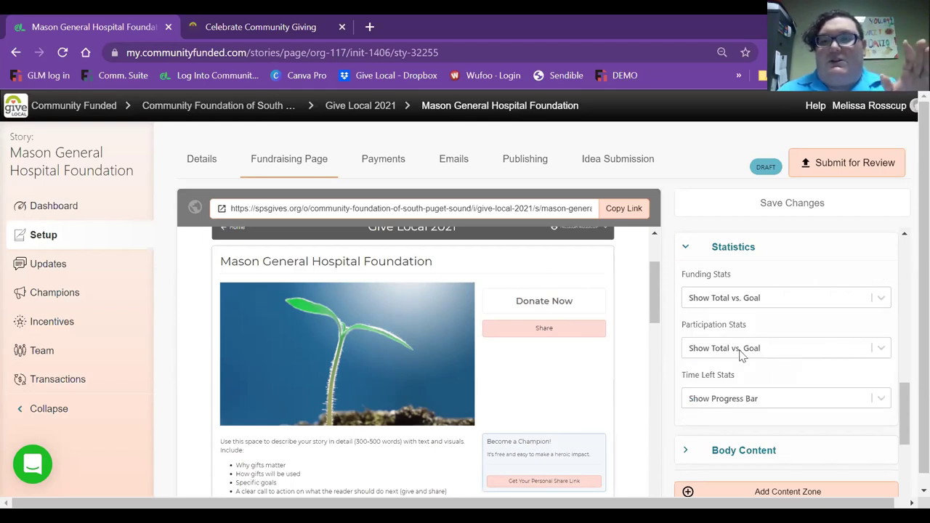
{"action": "left_click", "coordinate": [741, 354]}
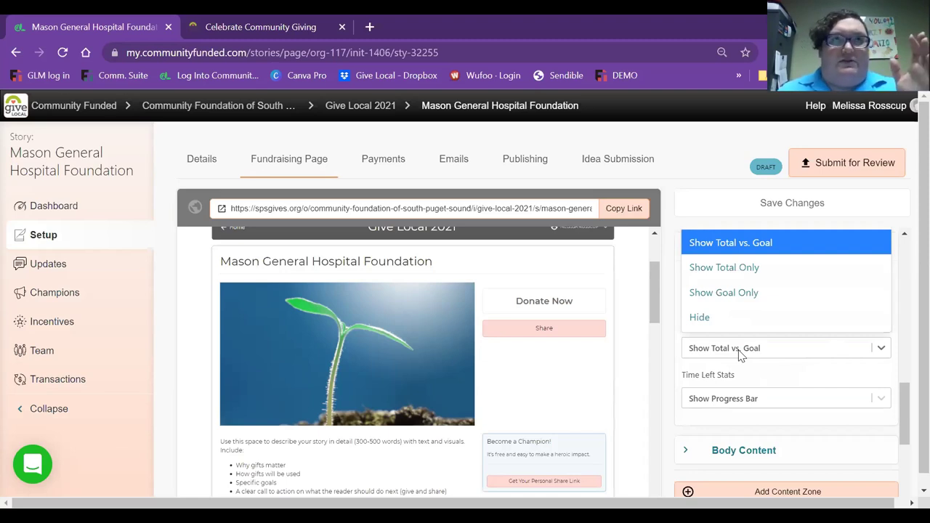
{"action": "left_click", "coordinate": [750, 390]}
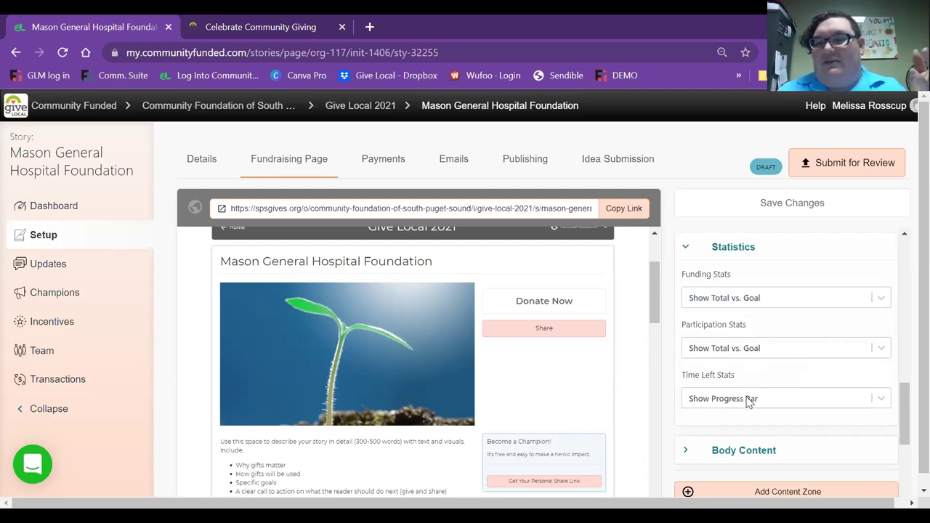
{"action": "left_click", "coordinate": [750, 401]}
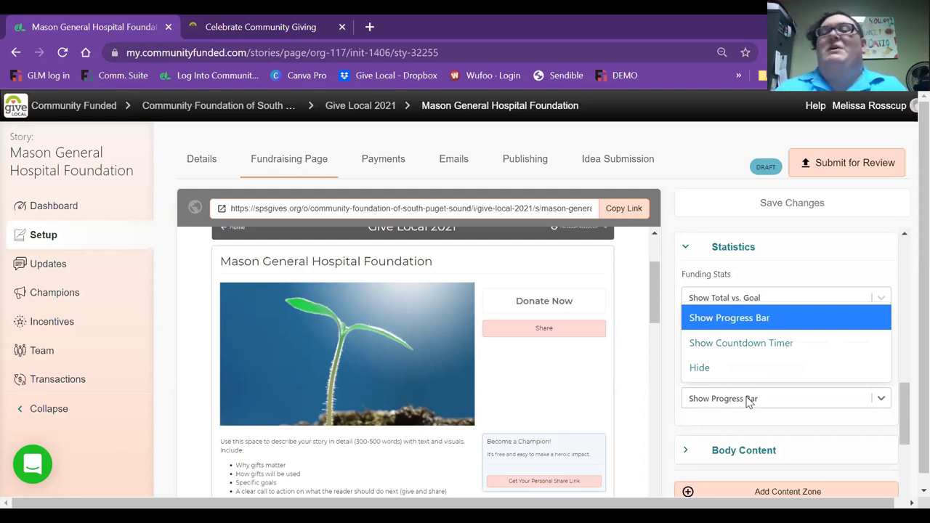
{"action": "left_click", "coordinate": [717, 427]}
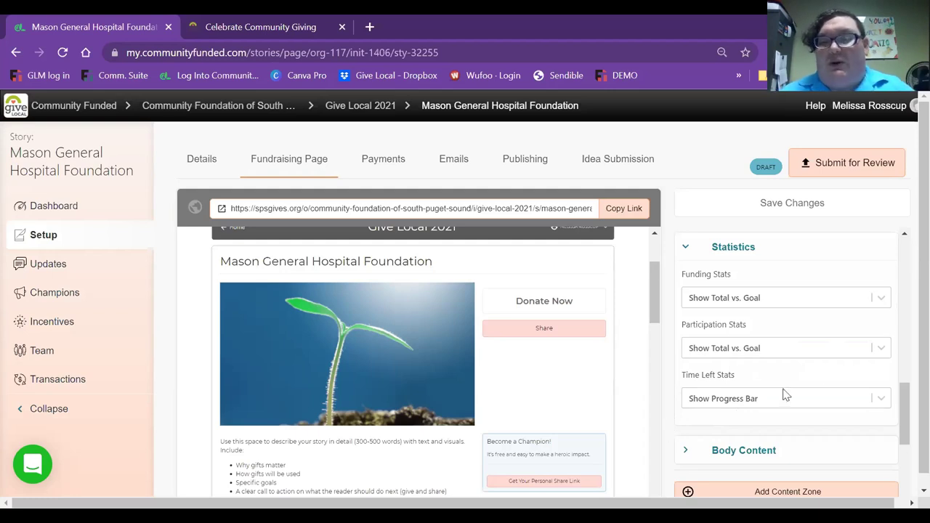
{"action": "left_click", "coordinate": [747, 250]}
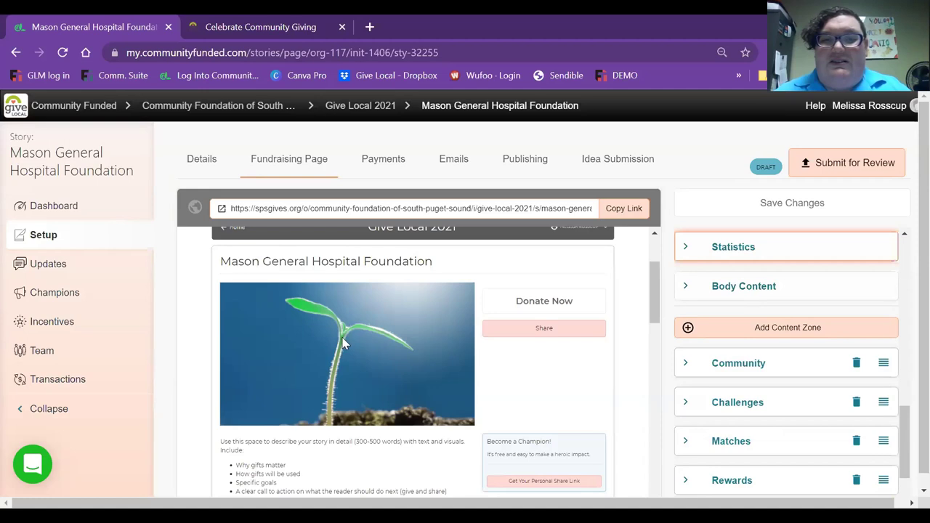
Enter three separate lines reading "Testing" in the Body Content text editor
{"action": "scroll", "coordinate": [344, 341], "scroll_direction": "down", "scroll_amount": 2}
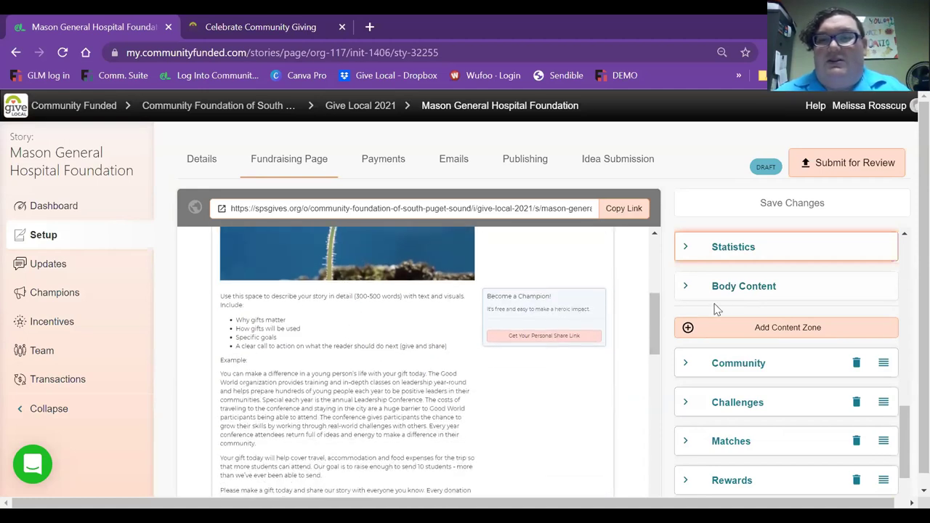
{"action": "left_click", "coordinate": [731, 297]}
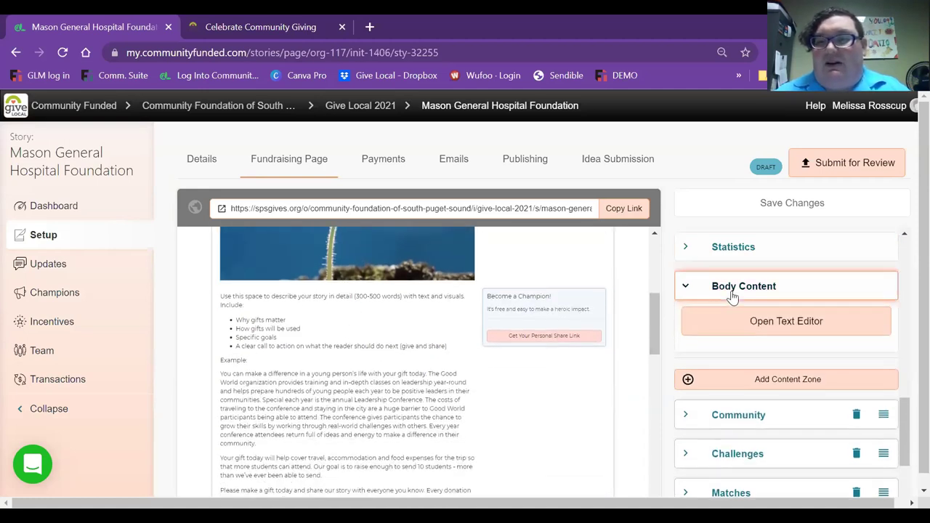
{"action": "left_click", "coordinate": [766, 327]}
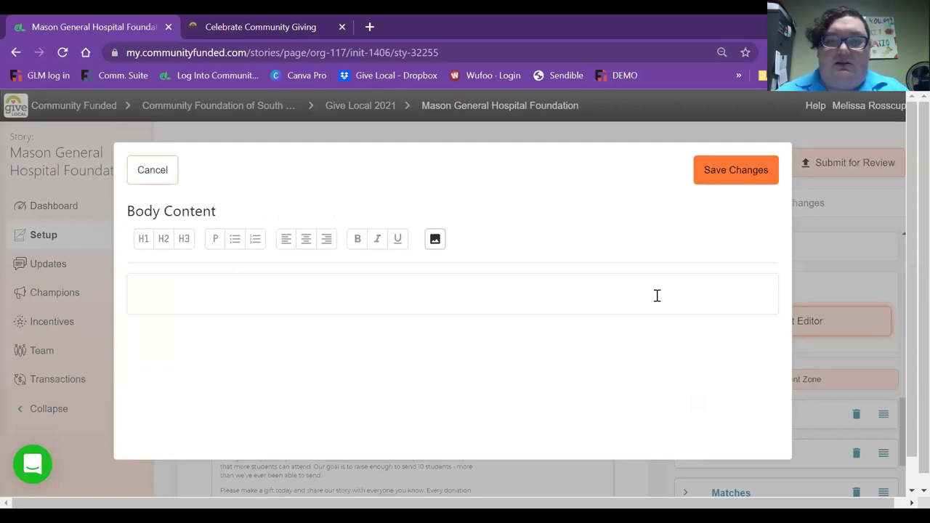
{"action": "left_click", "coordinate": [215, 289]}
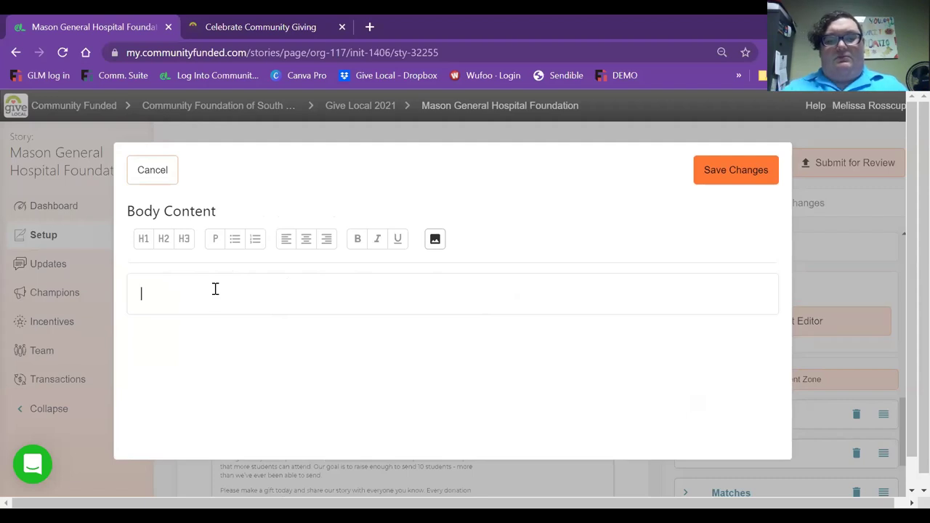
{"action": "type", "text": "Test"}
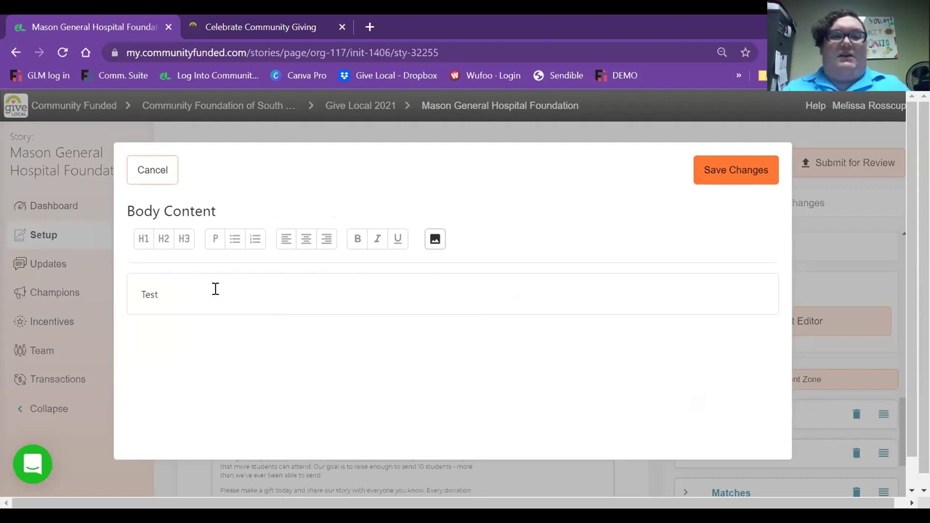
{"action": "type", "text": "ing"}
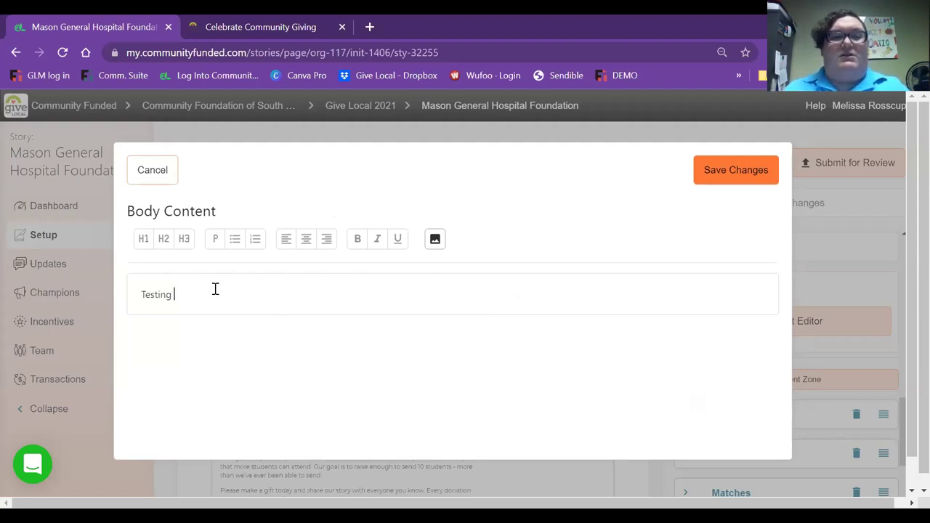
{"action": "key", "text": "Return"}
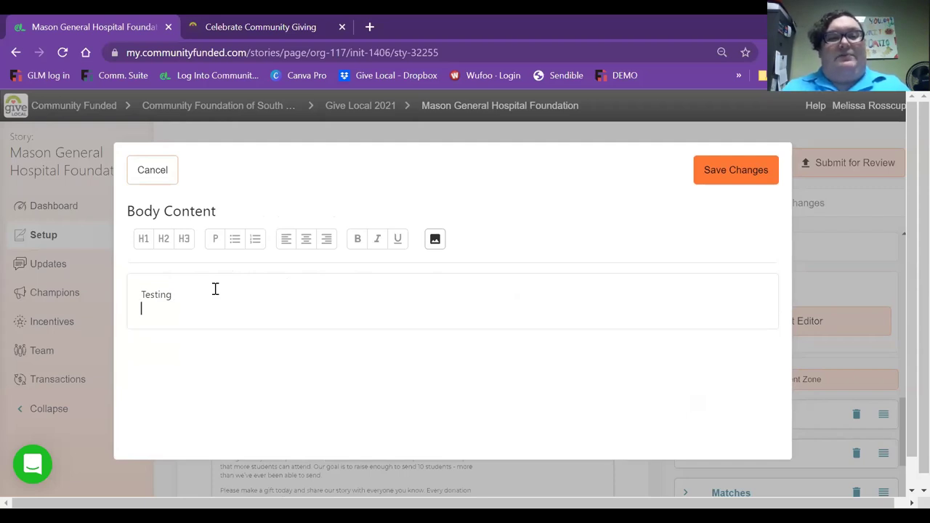
{"action": "type", "text": "Testing"}
{"action": "key", "text": "Return"}
{"action": "type", "text": "T"}
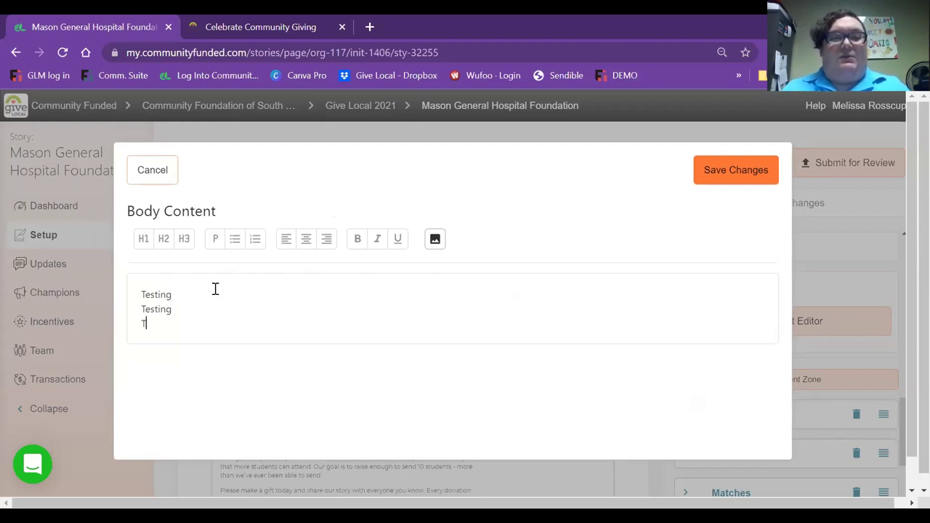
{"action": "type", "text": "esting"}
{"action": "key", "text": "Return"}
Format the first "Testing" line as H1, the second as H2, and the third as H3
{"action": "left_click_drag", "start_coordinate": [174, 295], "coordinate": [133, 291]}
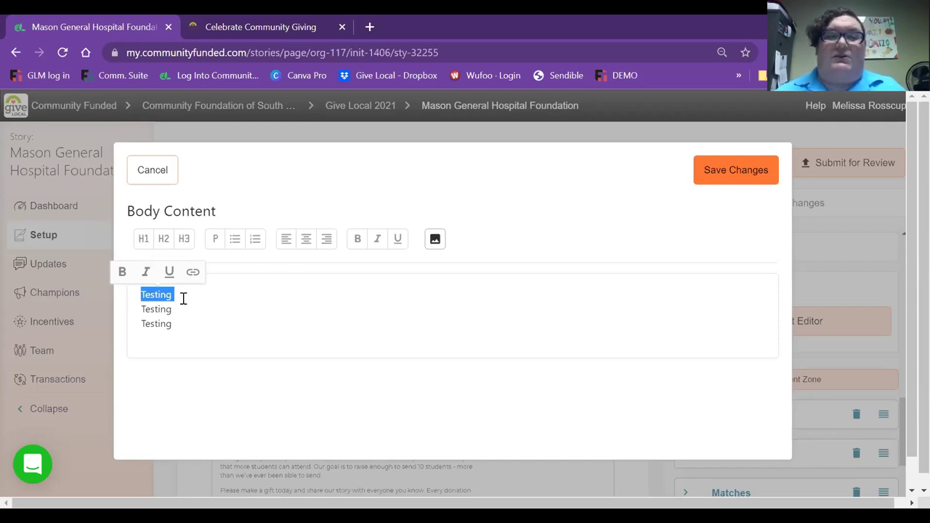
{"action": "left_click", "coordinate": [143, 244]}
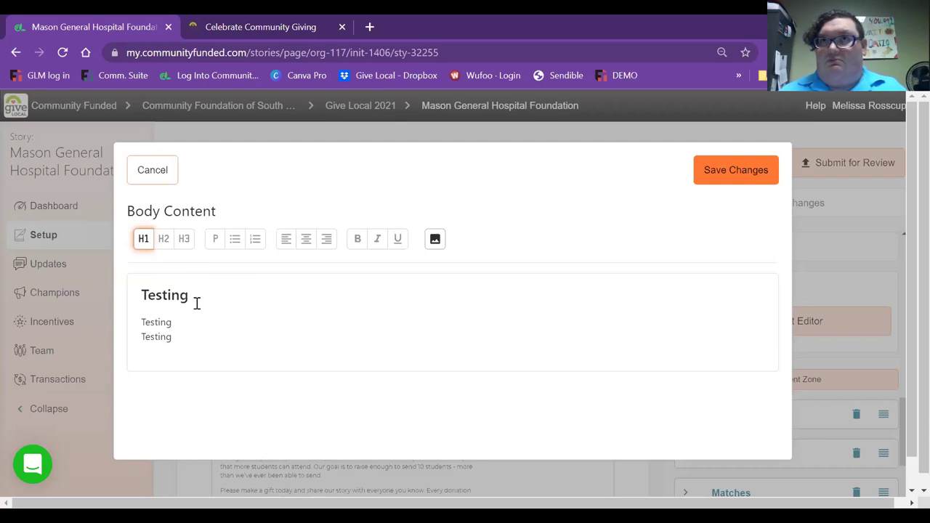
{"action": "left_click_drag", "start_coordinate": [178, 324], "coordinate": [135, 326]}
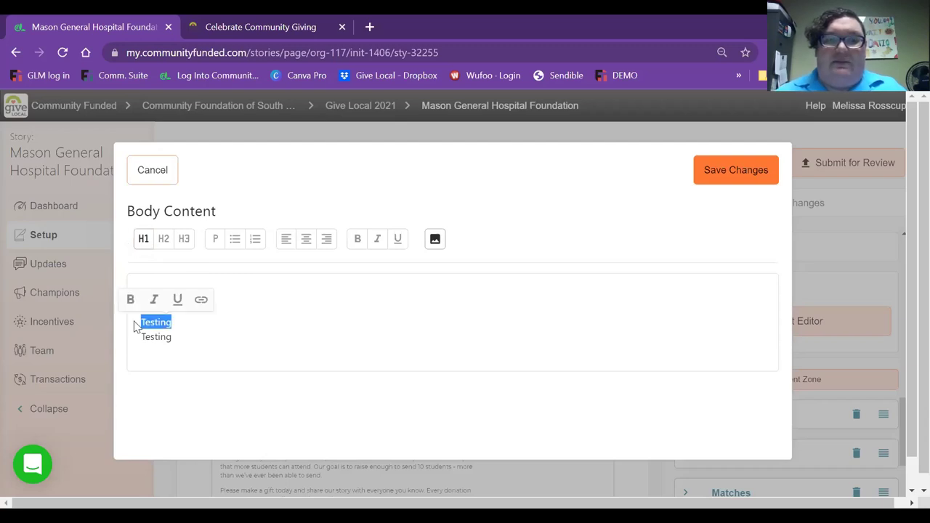
{"action": "left_click", "coordinate": [164, 240]}
{"action": "left_click", "coordinate": [182, 345]}
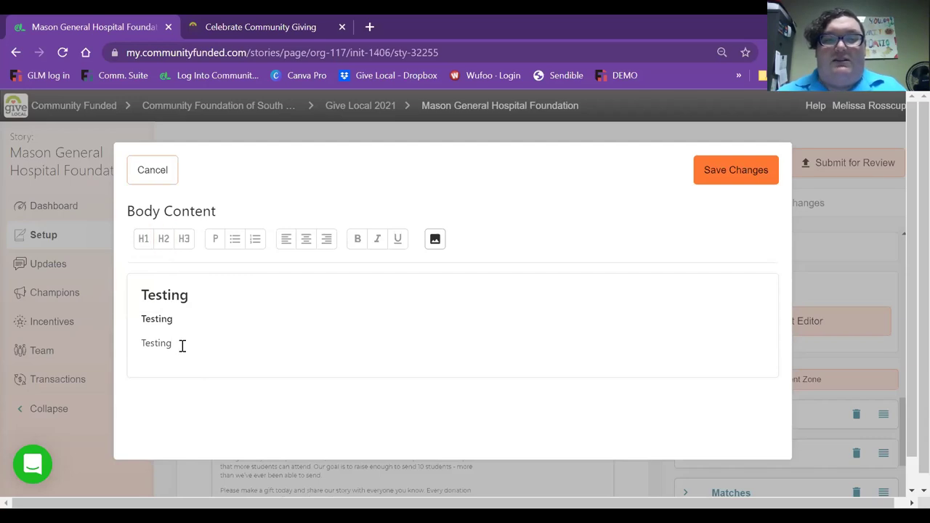
{"action": "left_click_drag", "start_coordinate": [182, 345], "coordinate": [137, 349]}
{"action": "left_click", "coordinate": [184, 239]}
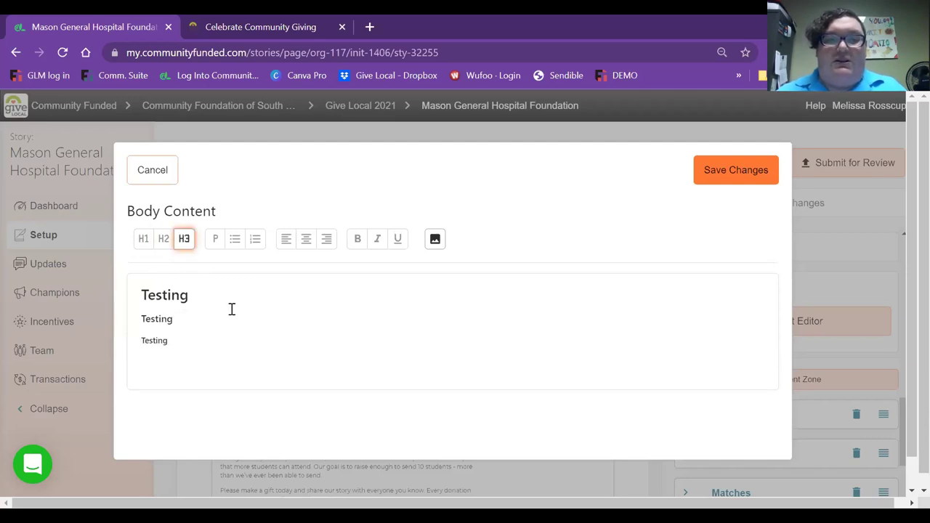
Convert the second and third "Testing" lines into a bulleted list
{"action": "left_click", "coordinate": [182, 322]}
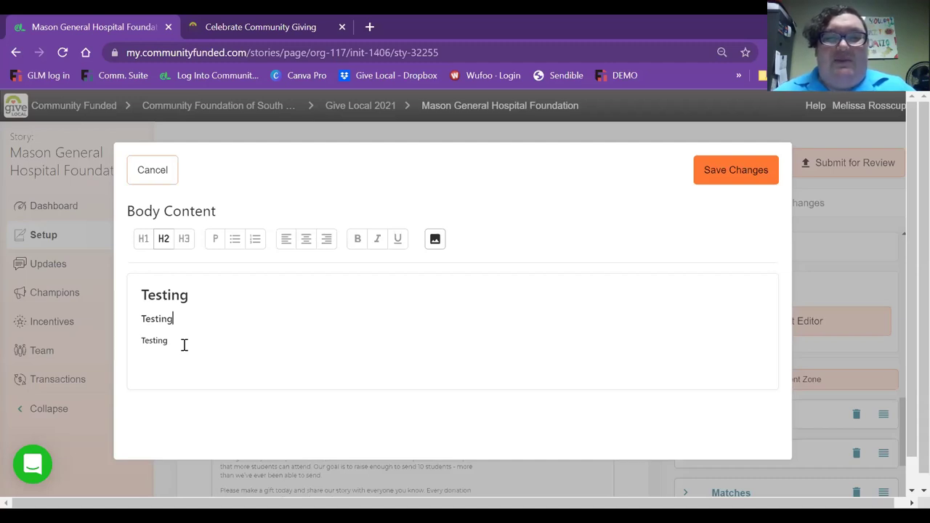
{"action": "left_click_drag", "start_coordinate": [185, 342], "coordinate": [140, 318]}
{"action": "left_click", "coordinate": [234, 245]}
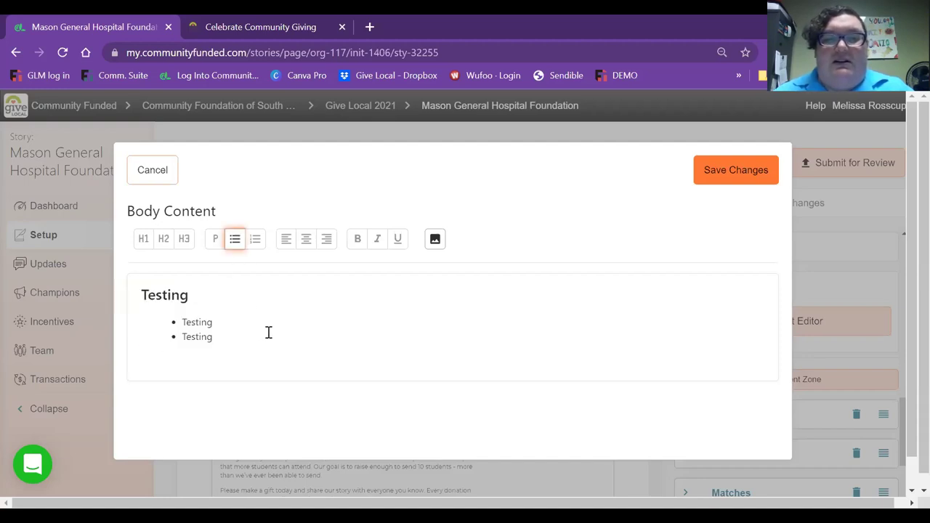
Center the second and third "Testing" lines and make them bold and italic
{"action": "left_click_drag", "start_coordinate": [234, 335], "coordinate": [182, 320]}
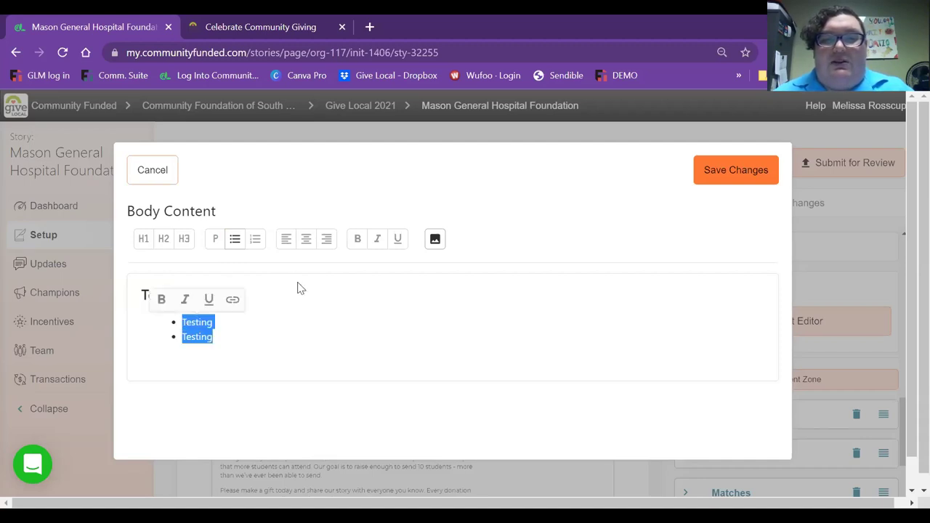
{"action": "left_click", "coordinate": [325, 244]}
{"action": "left_click", "coordinate": [308, 242]}
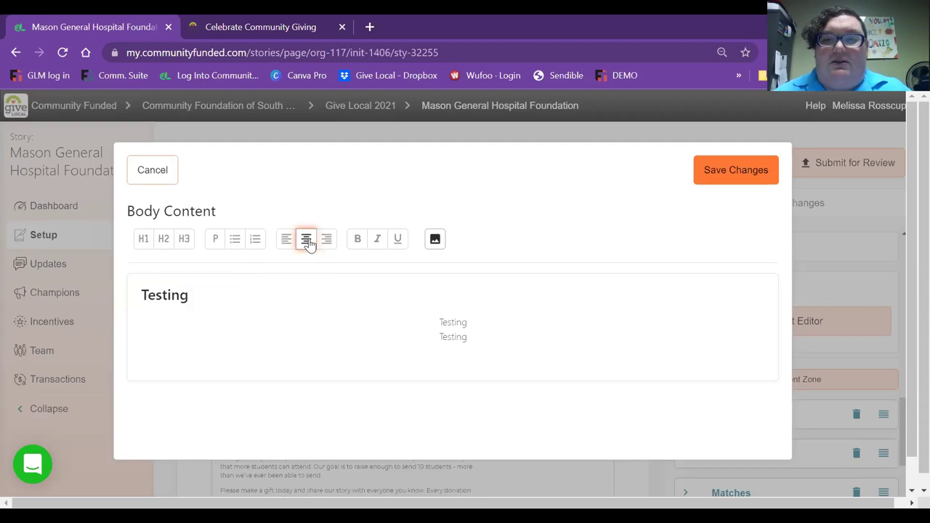
{"action": "left_click", "coordinate": [358, 241]}
{"action": "left_click", "coordinate": [378, 244]}
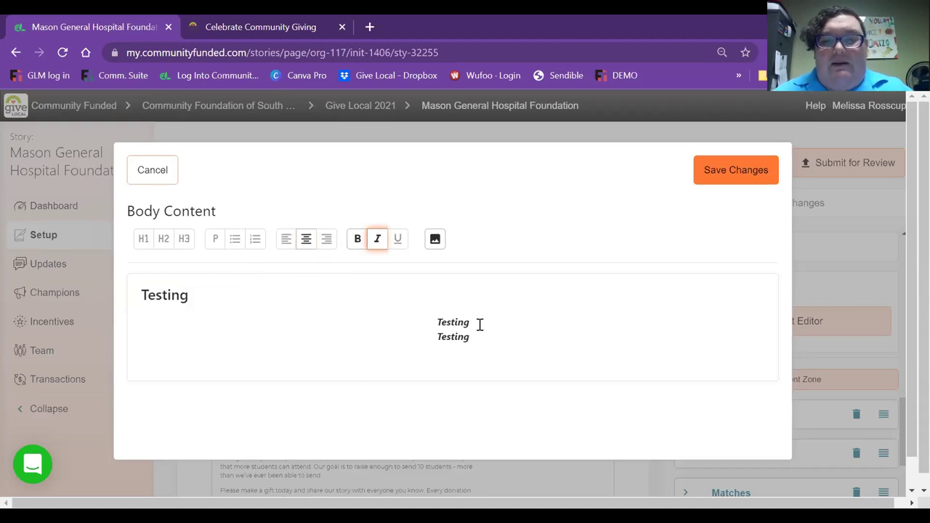
{"action": "left_click_drag", "start_coordinate": [471, 322], "coordinate": [430, 322]}
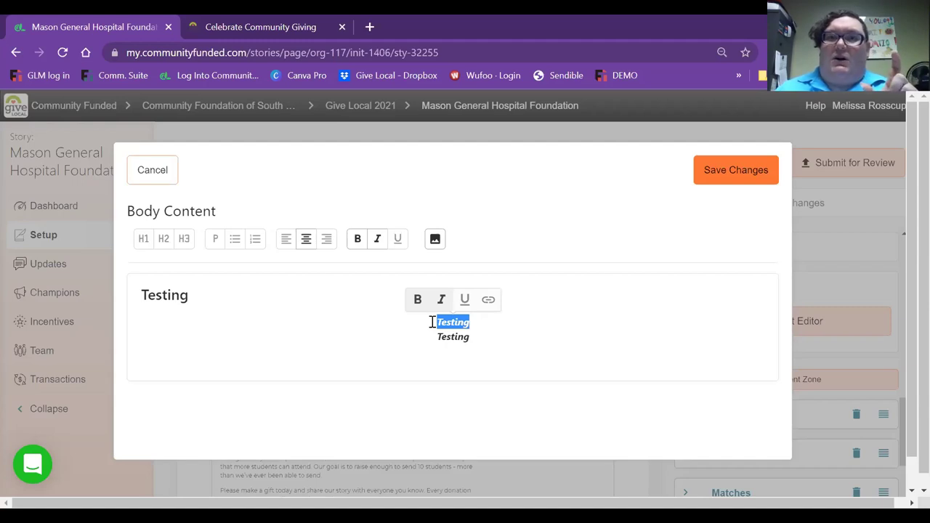
{"action": "left_click", "coordinate": [489, 301]}
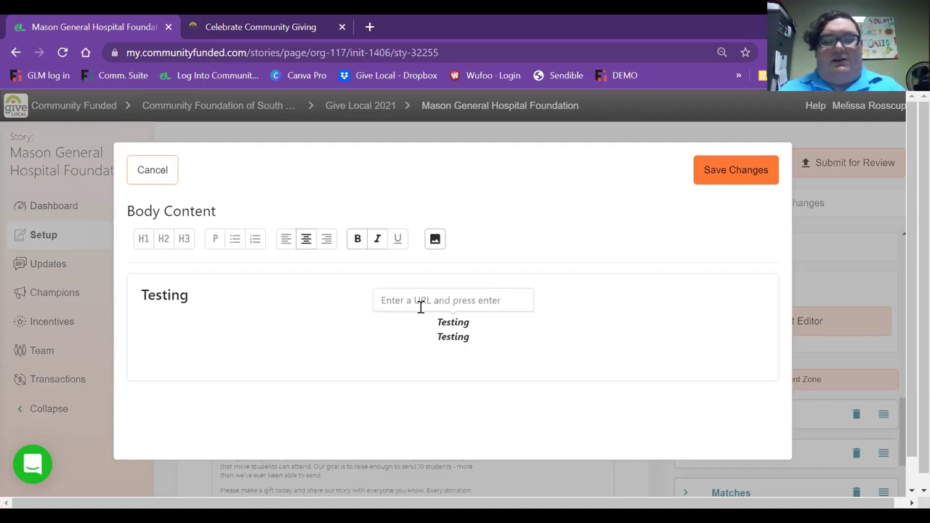
{"action": "type", "text": "www.spsgives.org"}
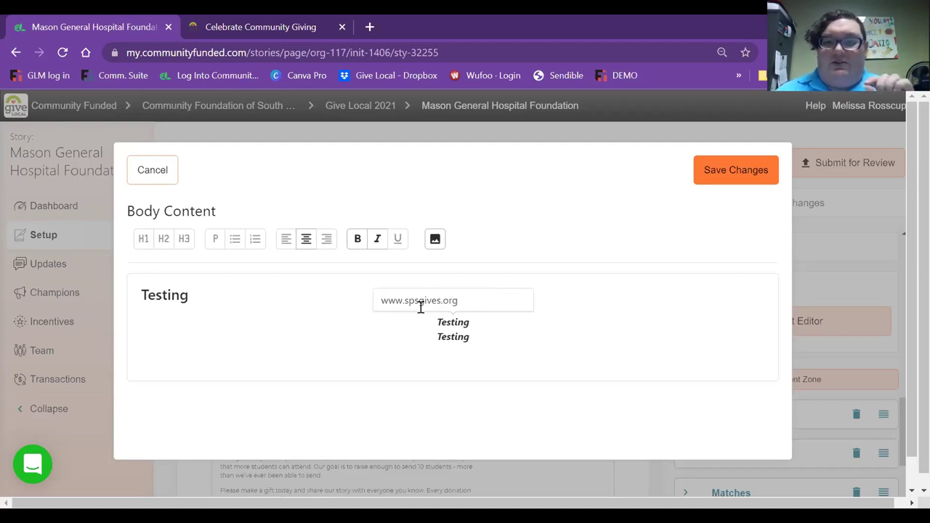
{"action": "key", "text": "Return"}
Try to insert the Give Local_heart_500px image on a new line below the text, resizing and moving its crop frame to cover nearly the whole heart
{"action": "left_click", "coordinate": [469, 336]}
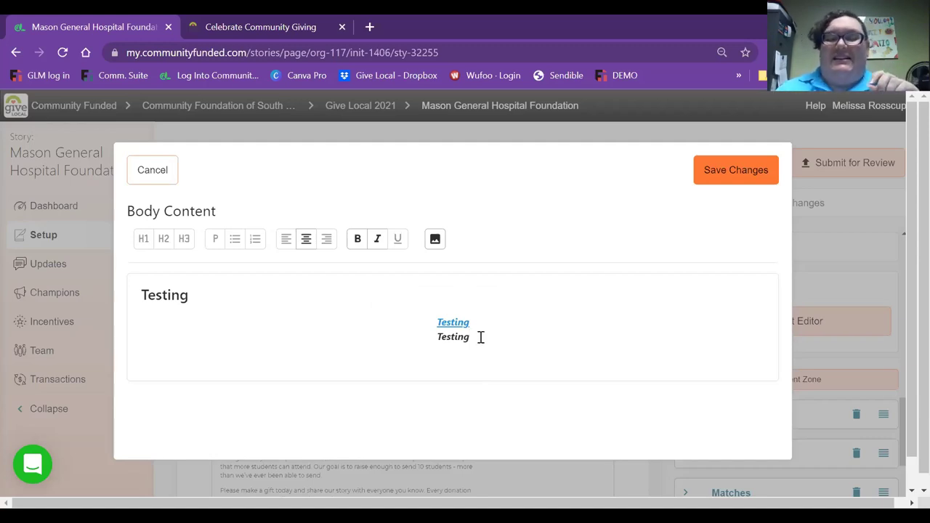
{"action": "key", "text": "Return"}
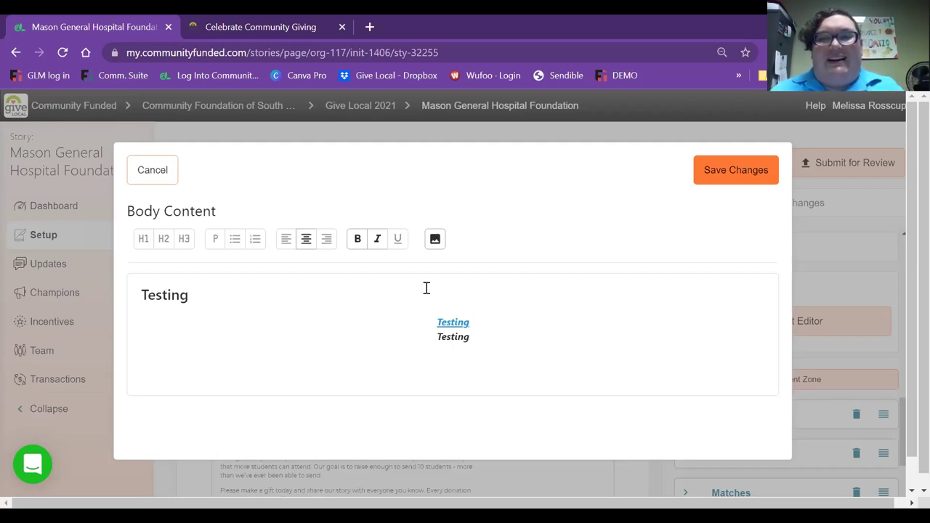
{"action": "left_click", "coordinate": [435, 240]}
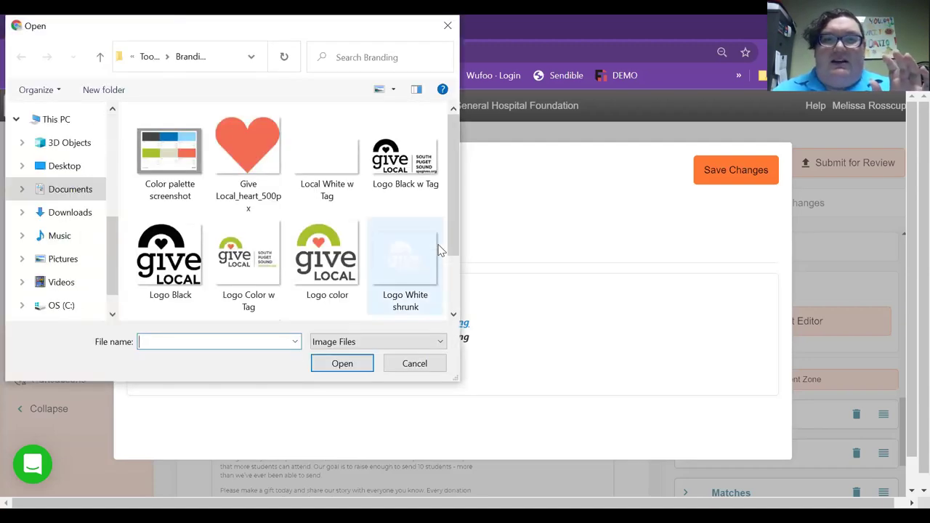
{"action": "left_click", "coordinate": [259, 151]}
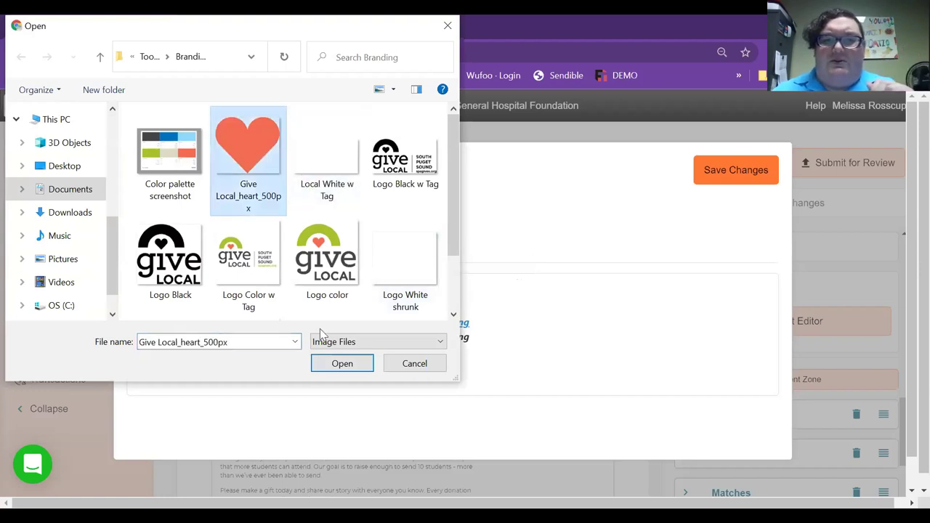
{"action": "left_click", "coordinate": [342, 364]}
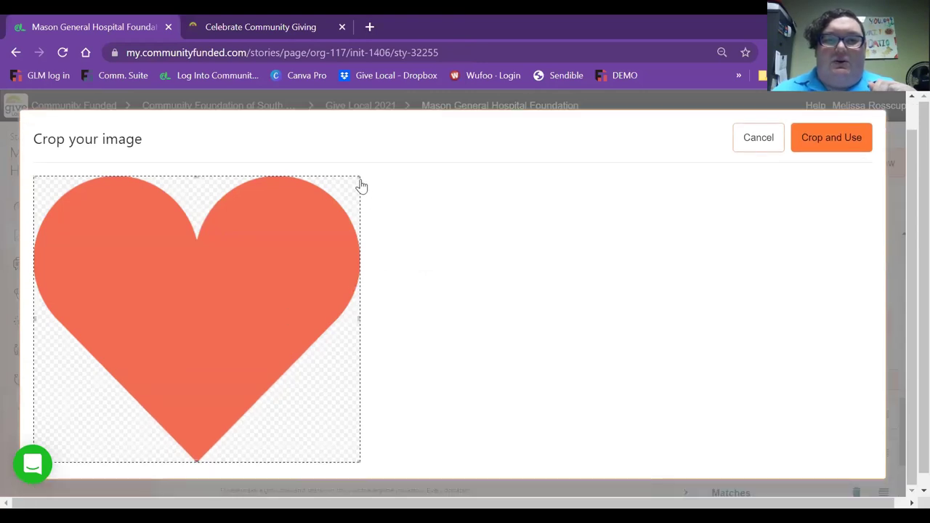
{"action": "left_click_drag", "start_coordinate": [358, 175], "coordinate": [223, 258]}
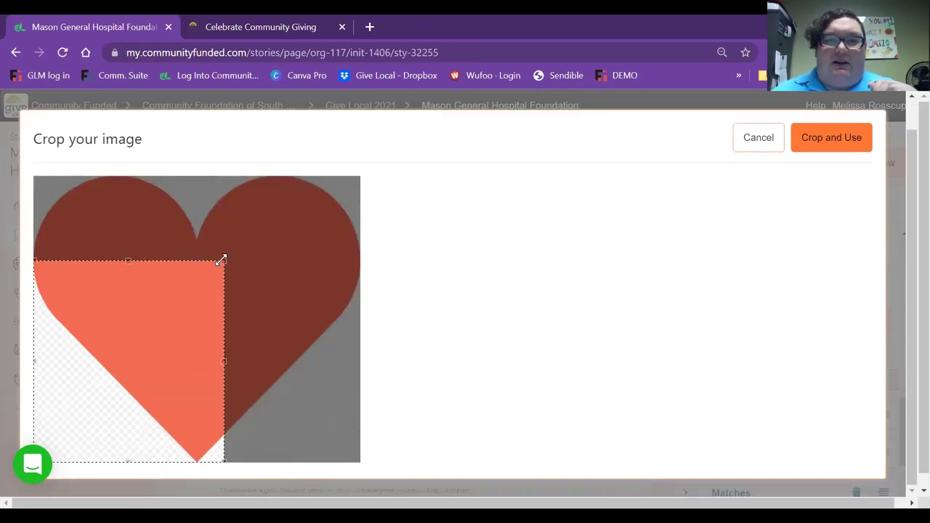
{"action": "left_click_drag", "start_coordinate": [136, 332], "coordinate": [215, 248]}
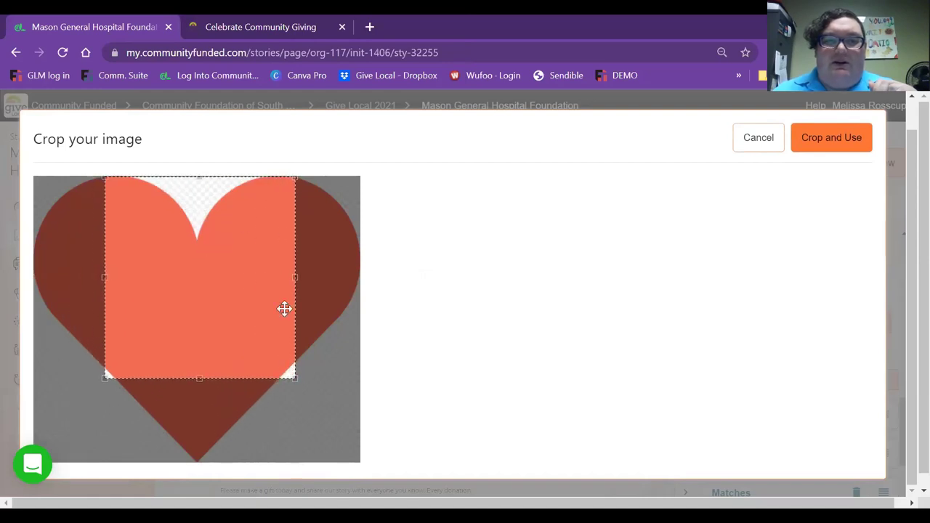
{"action": "left_click_drag", "start_coordinate": [295, 378], "coordinate": [336, 443]}
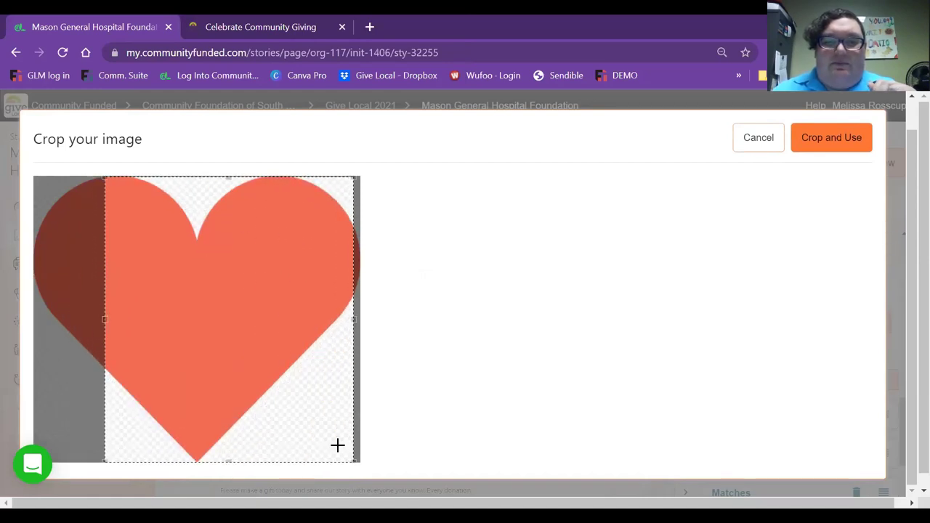
{"action": "left_click_drag", "start_coordinate": [104, 177], "coordinate": [22, 181]}
{"action": "left_click", "coordinate": [831, 138]}
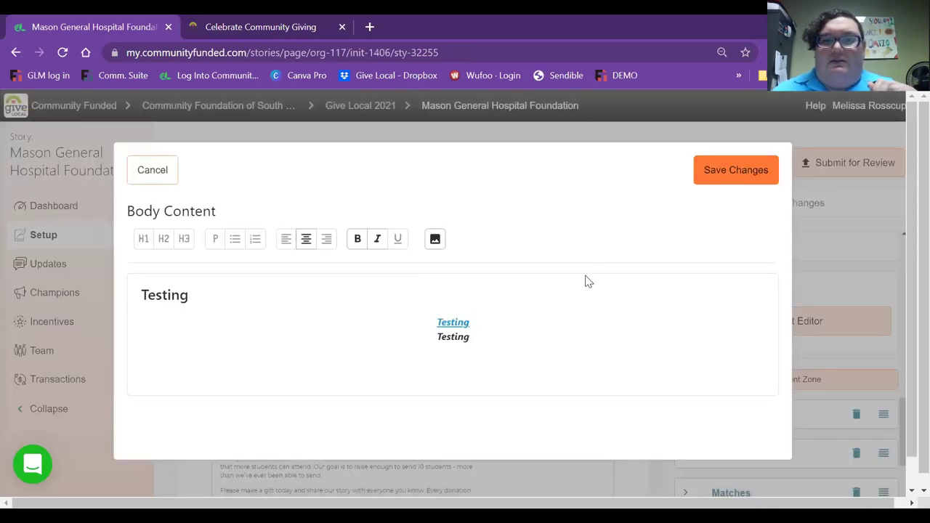
Insert the Give Local_heart_500px image uncropped on the empty line below the text
{"action": "left_click", "coordinate": [449, 356]}
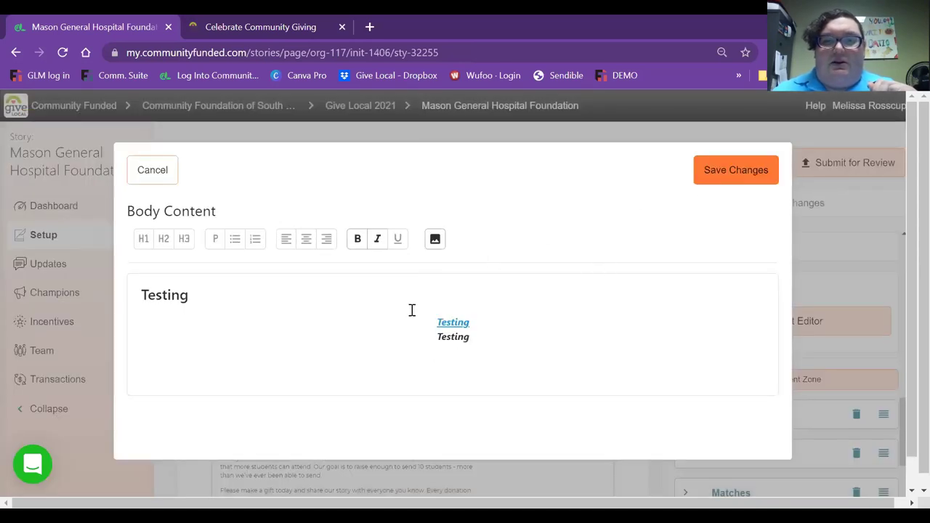
{"action": "left_click", "coordinate": [434, 239]}
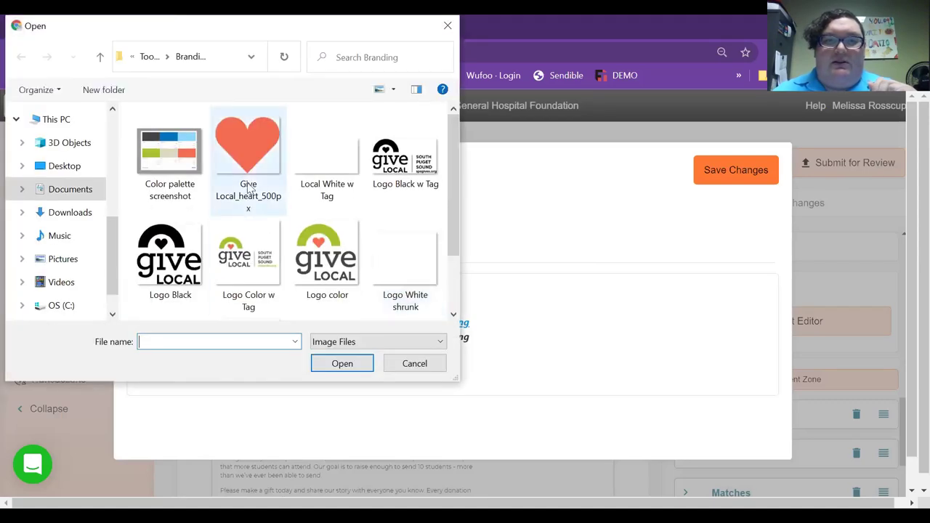
{"action": "left_click", "coordinate": [341, 363]}
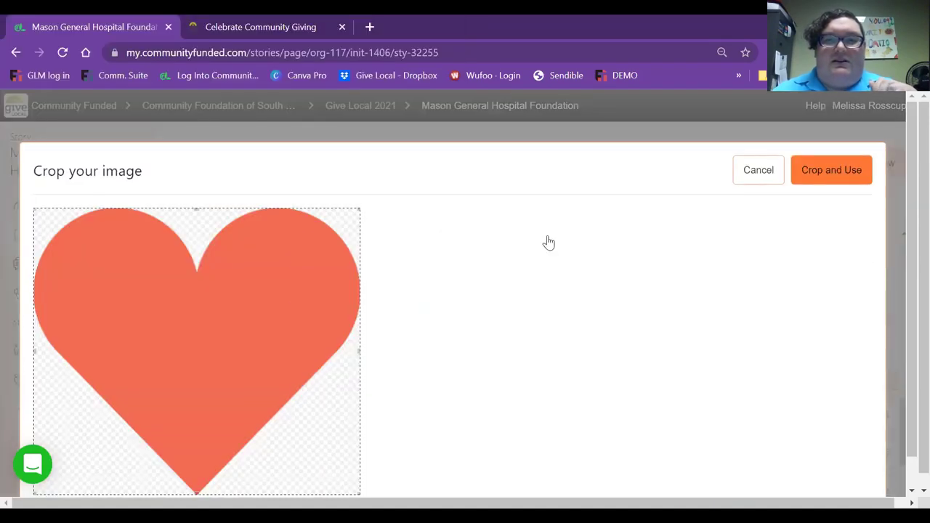
{"action": "left_click", "coordinate": [839, 180]}
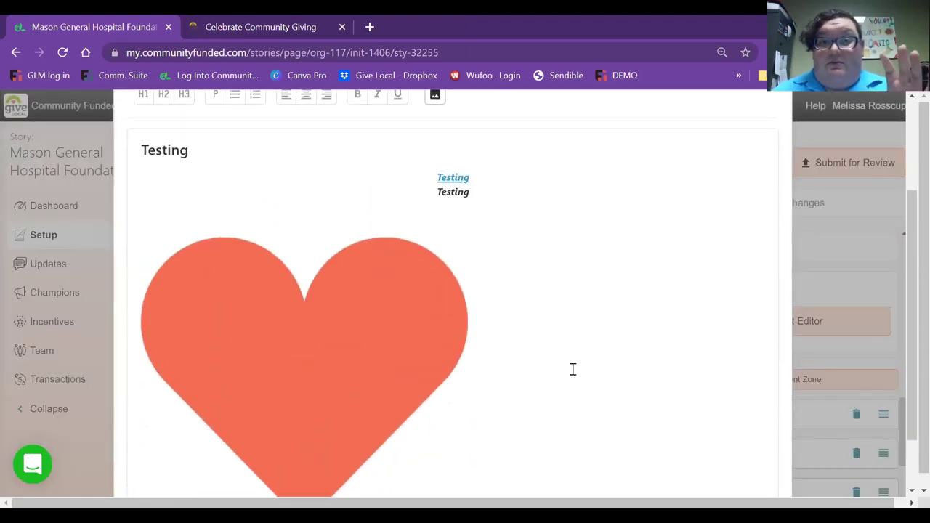
{"action": "scroll", "coordinate": [571, 366], "scroll_direction": "up", "scroll_amount": 1}
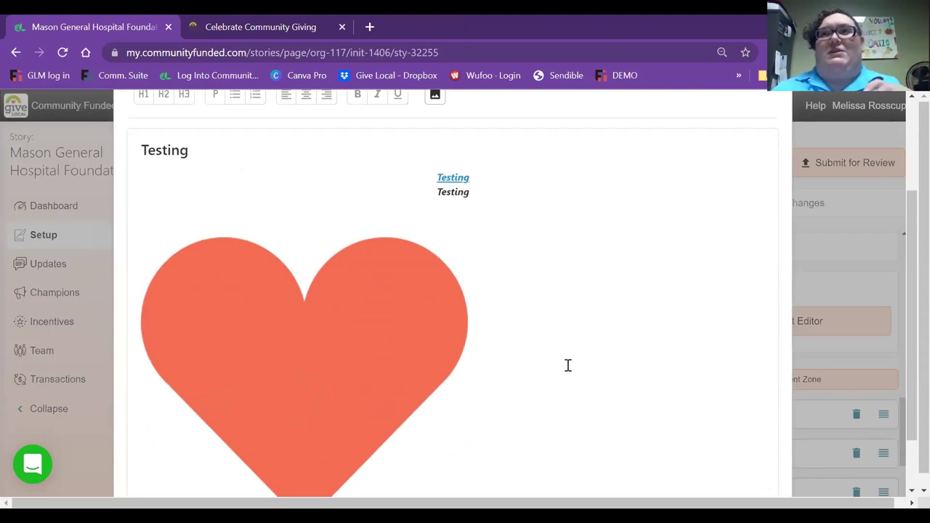
Try the heart image at right alignment, at left alignment with side wrapping, and centered below the text
{"action": "scroll", "coordinate": [569, 365], "scroll_direction": "up", "scroll_amount": 1}
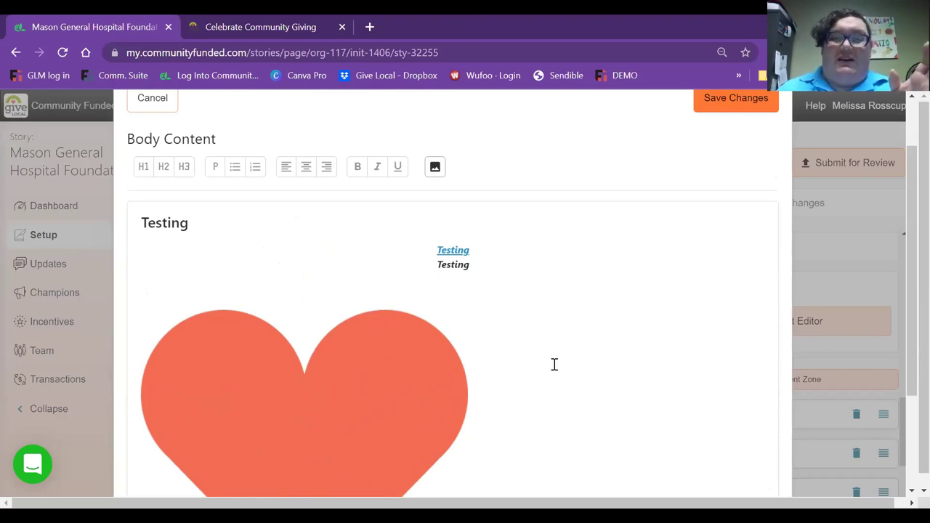
{"action": "scroll", "coordinate": [552, 363], "scroll_direction": "down", "scroll_amount": 2}
{"action": "scroll", "coordinate": [553, 363], "scroll_direction": "up", "scroll_amount": 1}
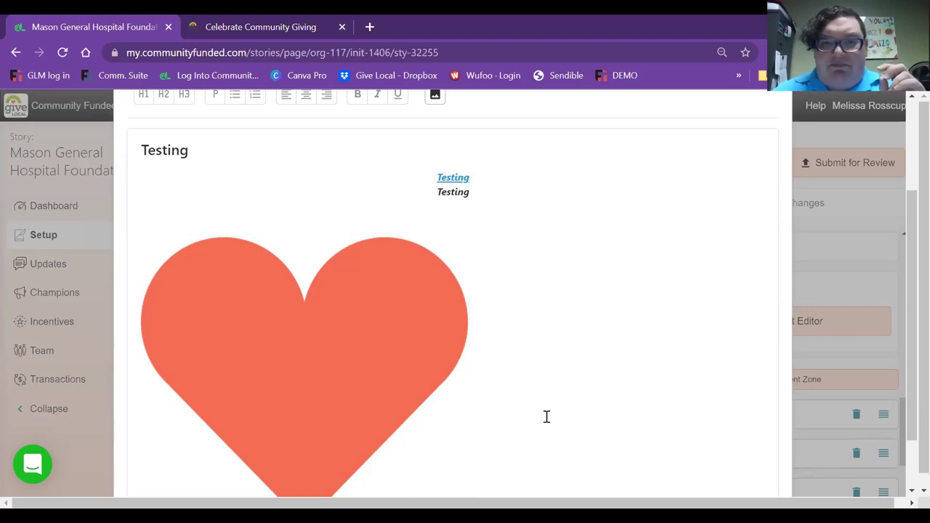
{"action": "scroll", "coordinate": [523, 397], "scroll_direction": "up", "scroll_amount": 1}
{"action": "scroll", "coordinate": [538, 371], "scroll_direction": "down", "scroll_amount": 2}
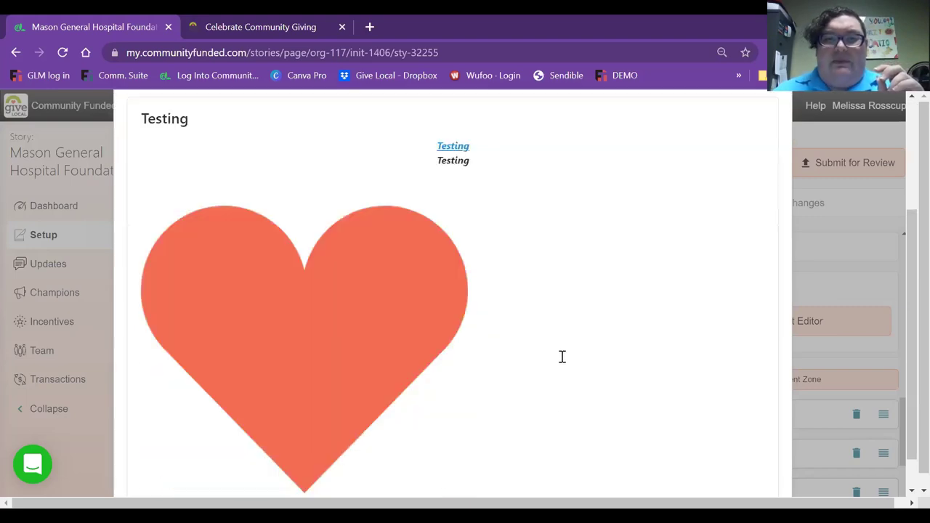
{"action": "left_click", "coordinate": [406, 317]}
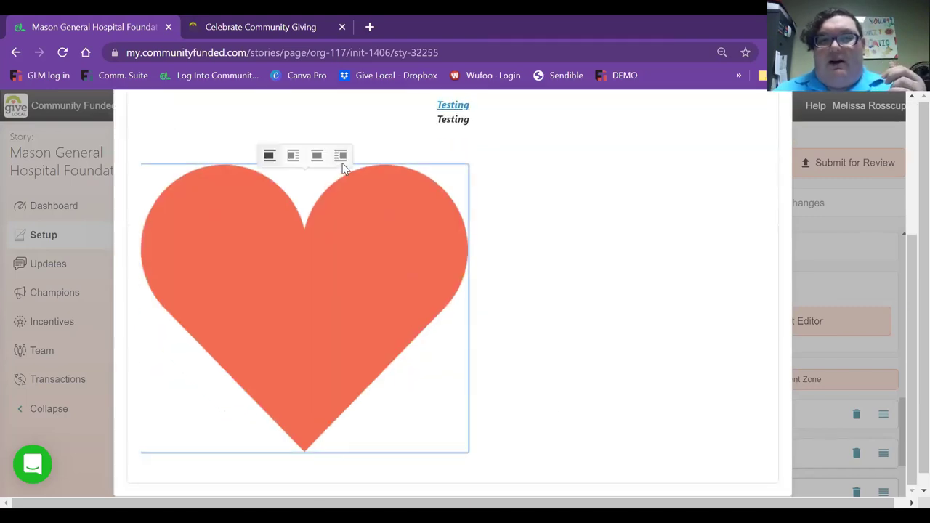
{"action": "left_click", "coordinate": [341, 159]}
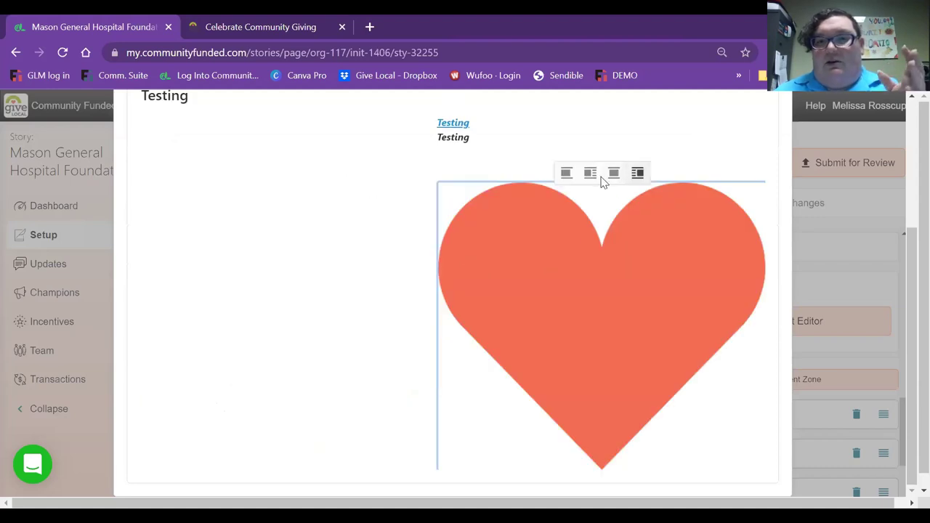
{"action": "left_click", "coordinate": [593, 177]}
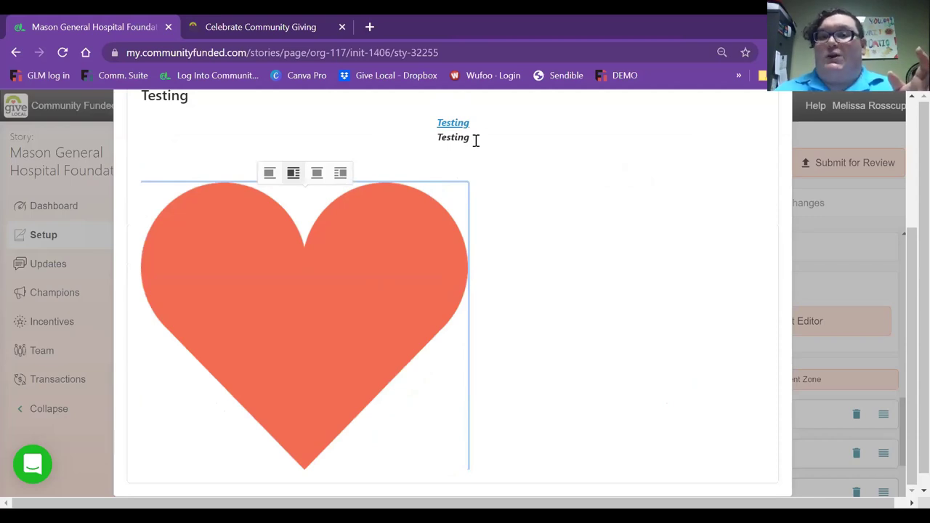
{"action": "left_click", "coordinate": [317, 172]}
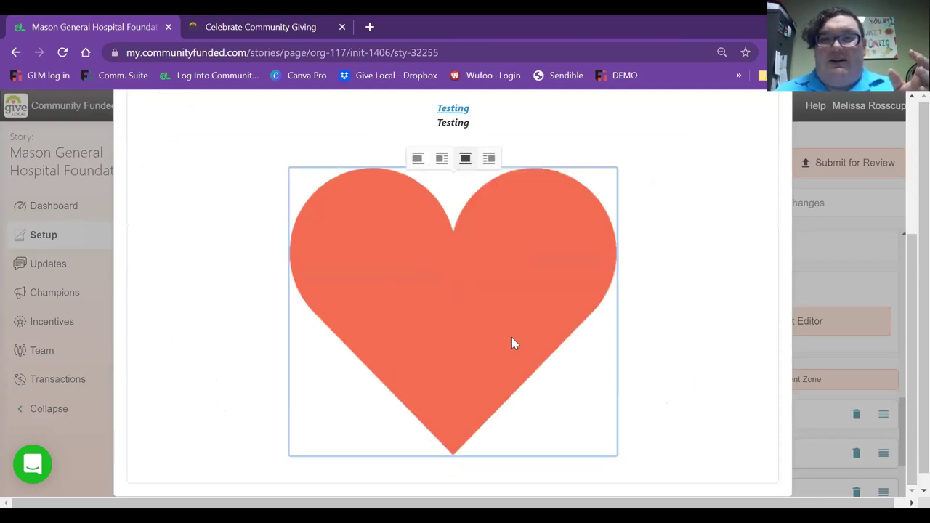
Discard the body content edits and leave the text editor without saving
{"action": "scroll", "coordinate": [511, 337], "scroll_direction": "up", "scroll_amount": 3}
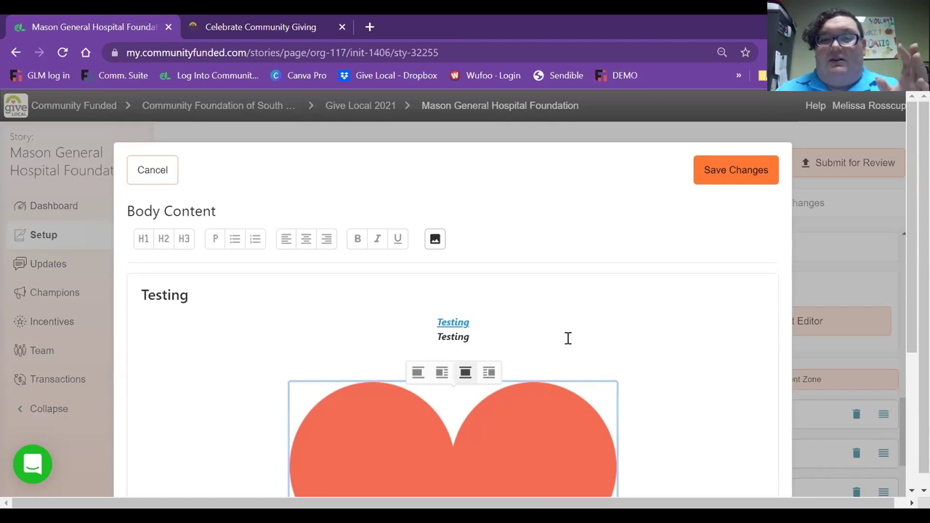
{"action": "scroll", "coordinate": [570, 339], "scroll_direction": "down", "scroll_amount": 3}
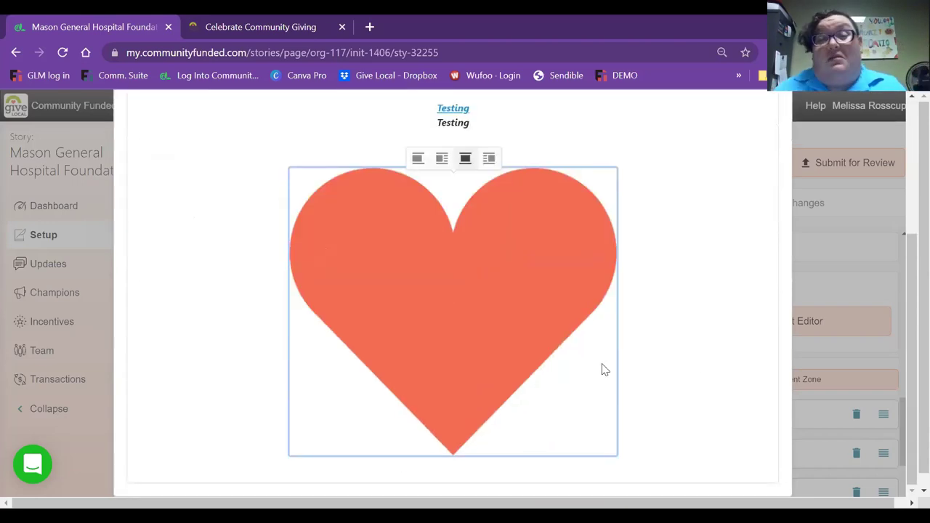
{"action": "scroll", "coordinate": [563, 361], "scroll_direction": "up", "scroll_amount": 3}
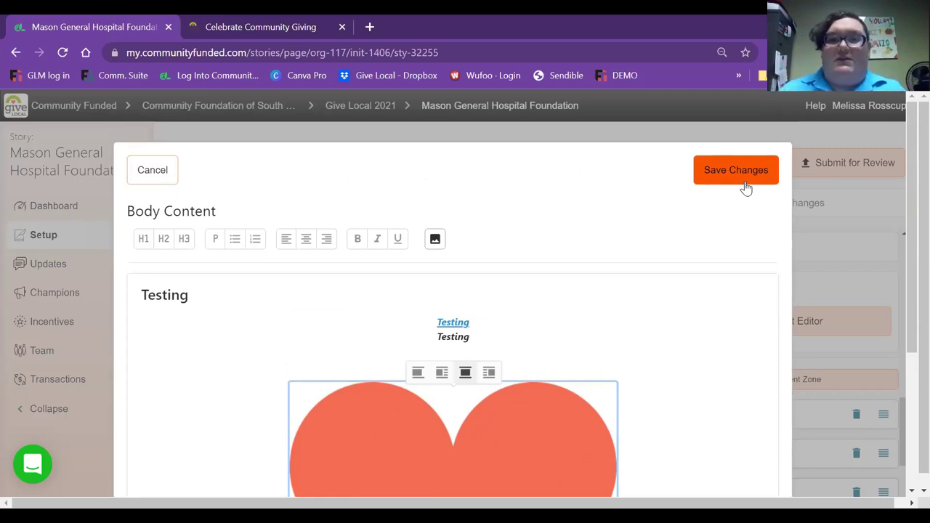
{"action": "left_click", "coordinate": [162, 178]}
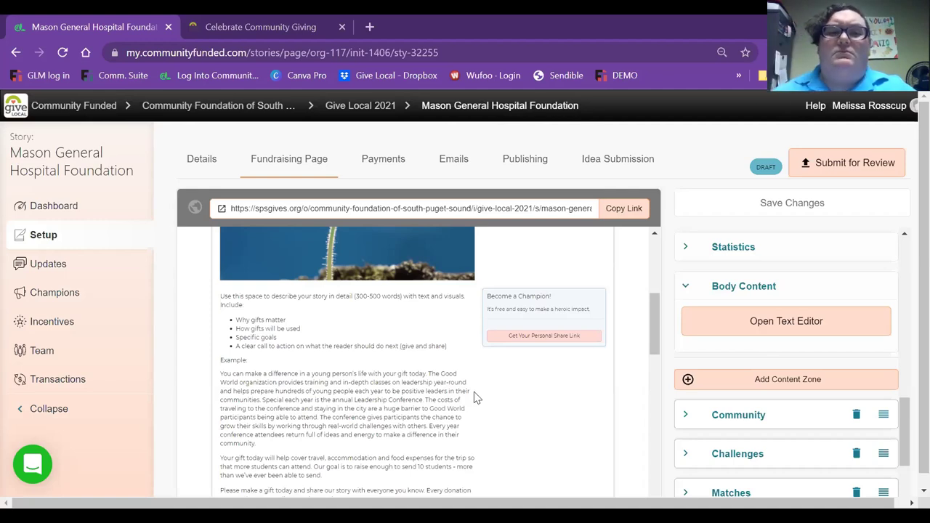
Examine the community map and recent donations in the page preview, and expand the Community content zone's settings
{"action": "scroll", "coordinate": [473, 396], "scroll_direction": "down", "scroll_amount": 1}
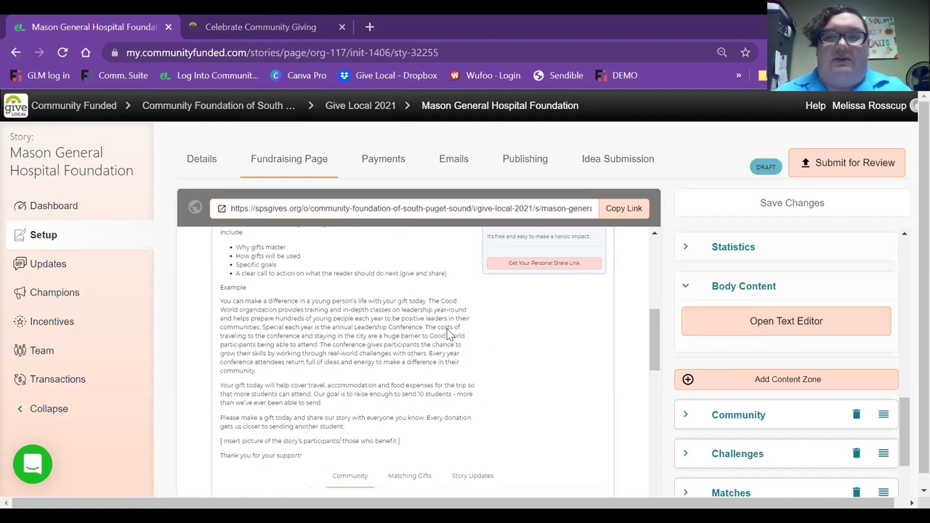
{"action": "scroll", "coordinate": [598, 366], "scroll_direction": "down", "scroll_amount": 3}
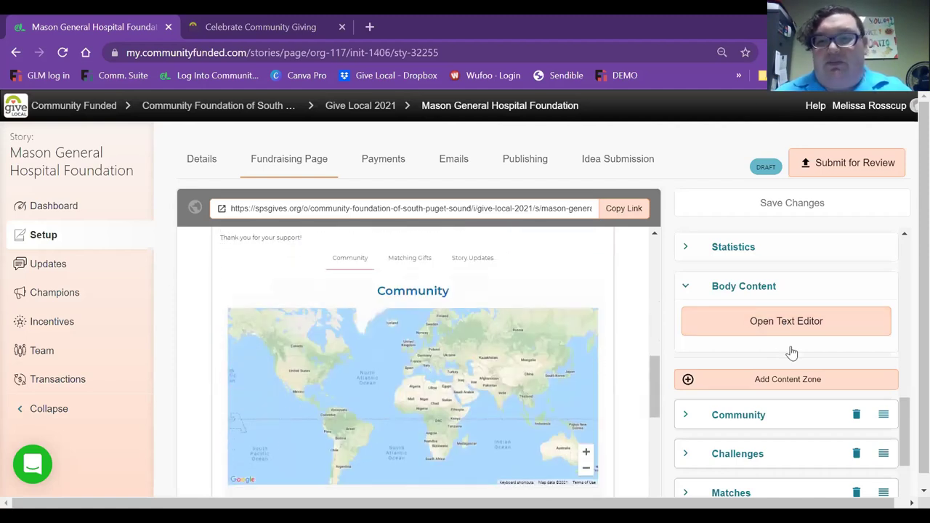
{"action": "scroll", "coordinate": [792, 352], "scroll_direction": "down", "scroll_amount": 2}
{"action": "scroll", "coordinate": [790, 353], "scroll_direction": "down", "scroll_amount": 1}
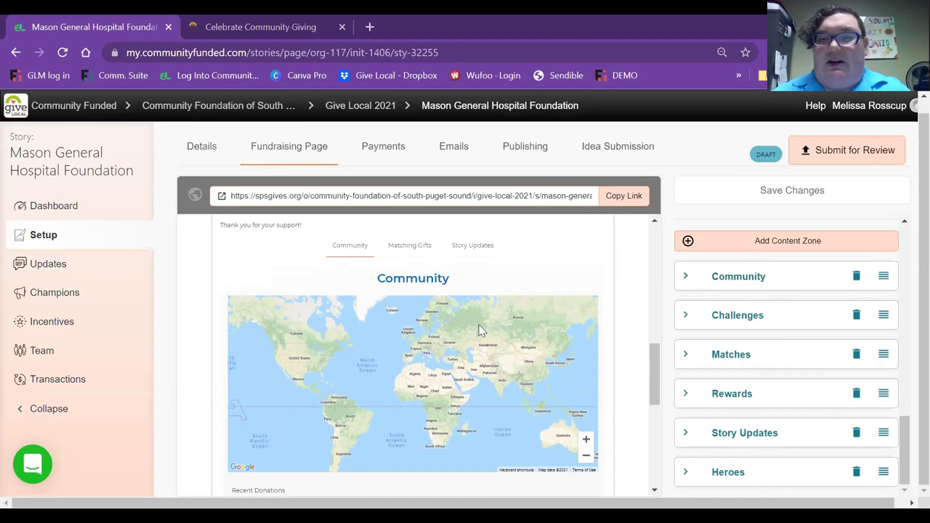
{"action": "left_click", "coordinate": [686, 279]}
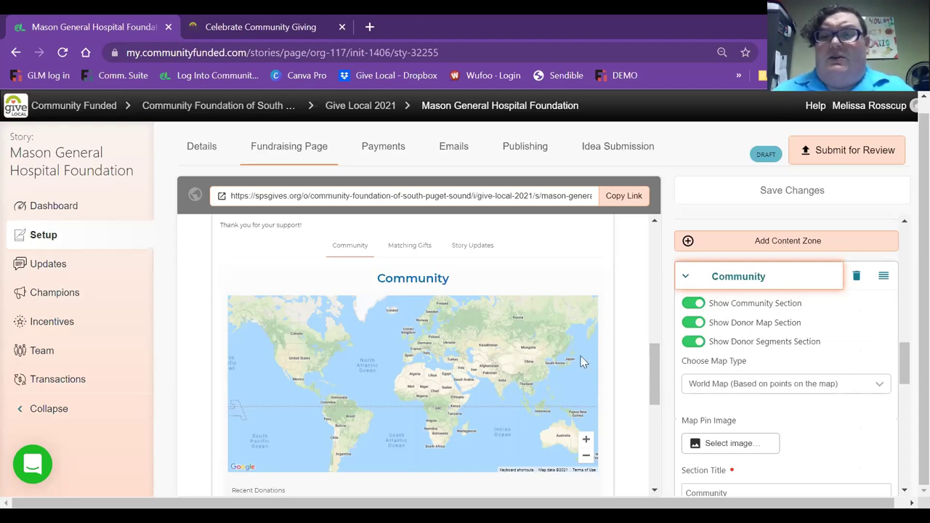
{"action": "scroll", "coordinate": [560, 356], "scroll_direction": "down", "scroll_amount": 1}
{"action": "scroll", "coordinate": [337, 372], "scroll_direction": "up", "scroll_amount": 1}
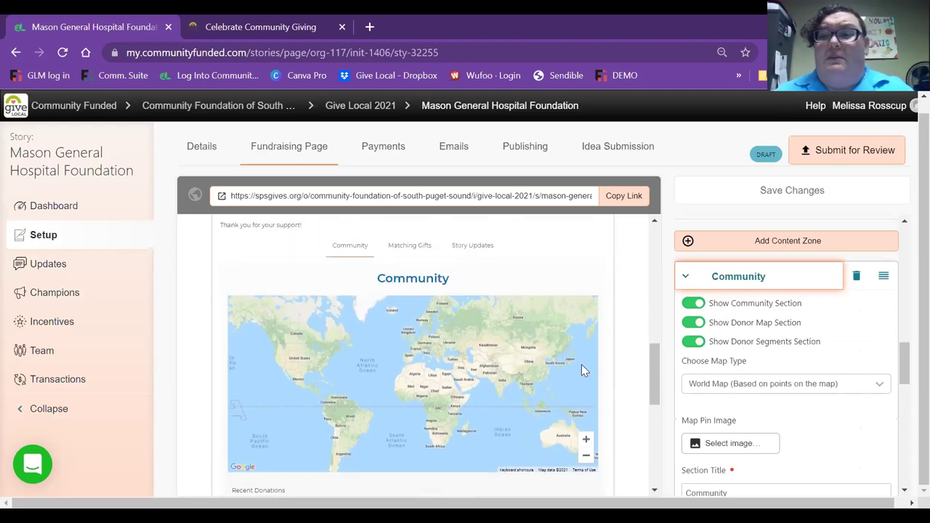
{"action": "scroll", "coordinate": [583, 371], "scroll_direction": "down", "scroll_amount": 1}
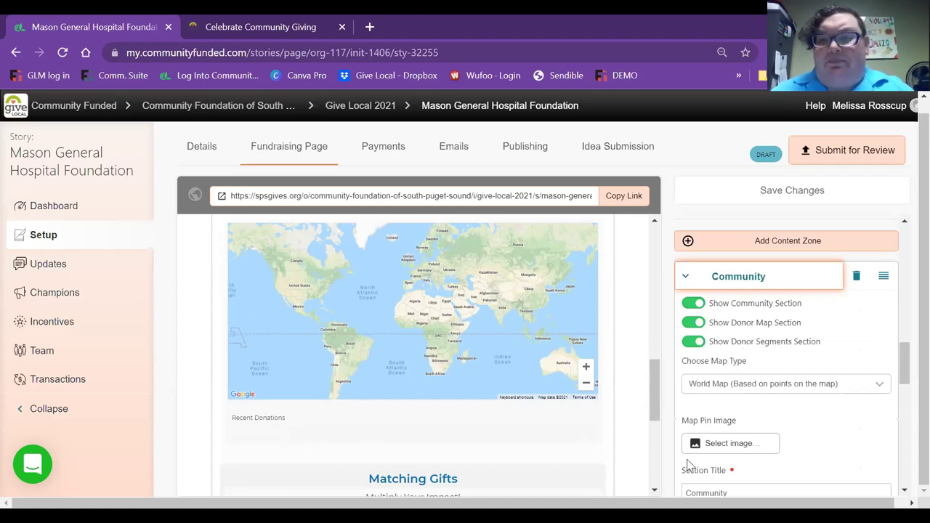
Try the USA Map (Heat map based on states) type for the Community zone and restore World Map (Based on points on the map)
{"action": "left_click", "coordinate": [768, 389]}
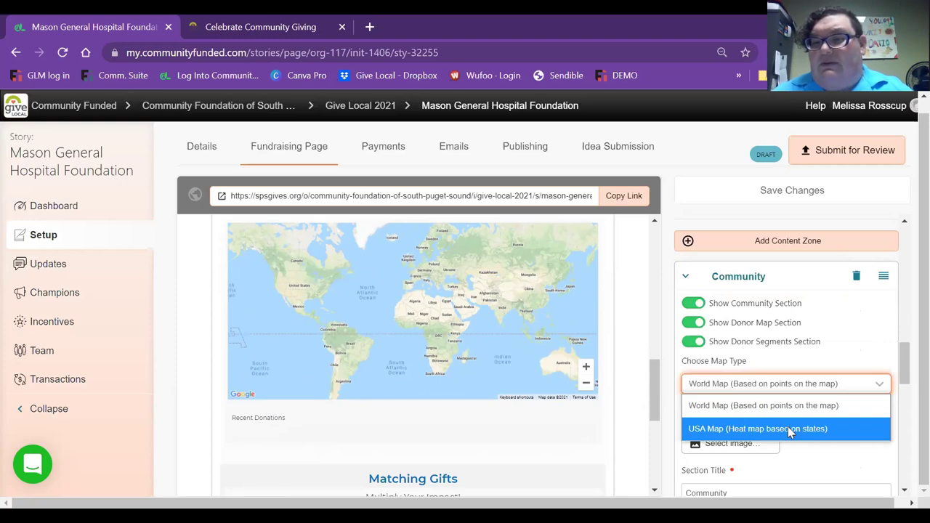
{"action": "left_click", "coordinate": [789, 428]}
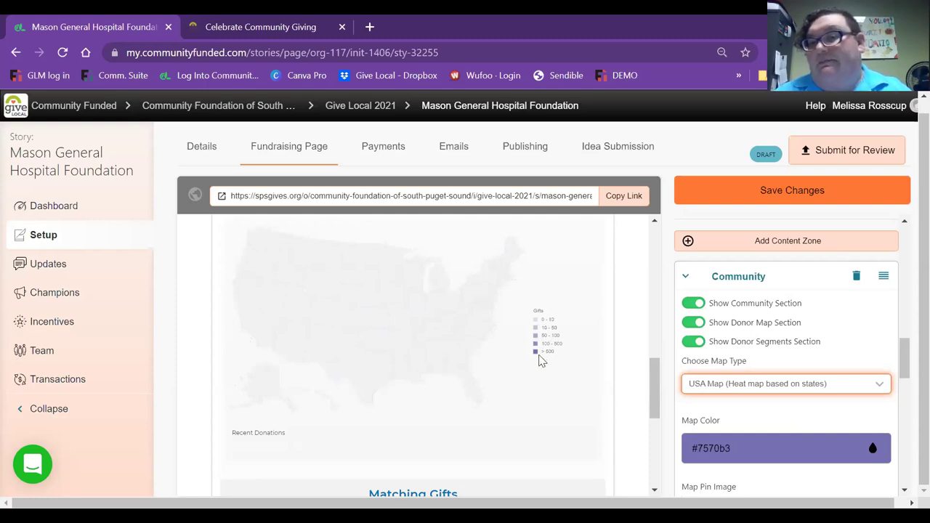
{"action": "left_click", "coordinate": [759, 388]}
{"action": "left_click", "coordinate": [770, 404]}
Hide the Community zone's donor map section and show it again
{"action": "scroll", "coordinate": [772, 357], "scroll_direction": "down", "scroll_amount": 1}
{"action": "scroll", "coordinate": [772, 357], "scroll_direction": "up", "scroll_amount": 1}
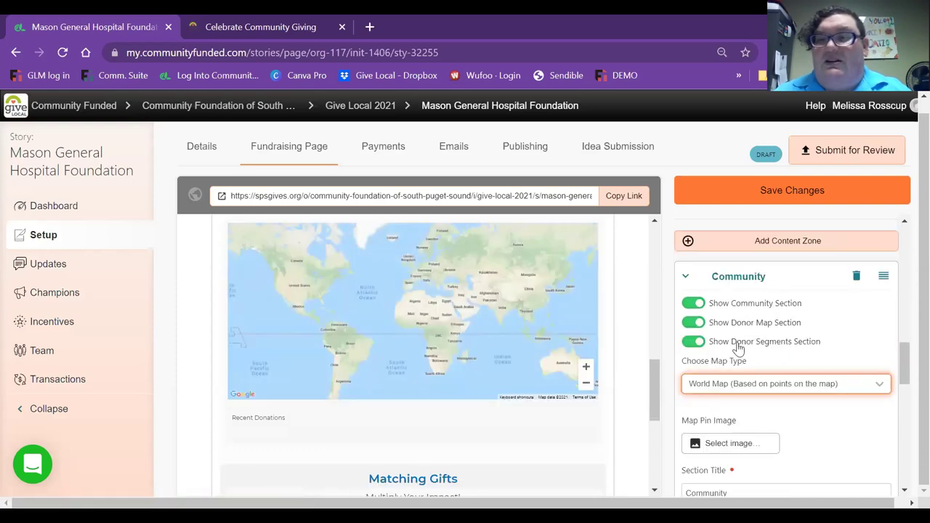
{"action": "left_click", "coordinate": [695, 324]}
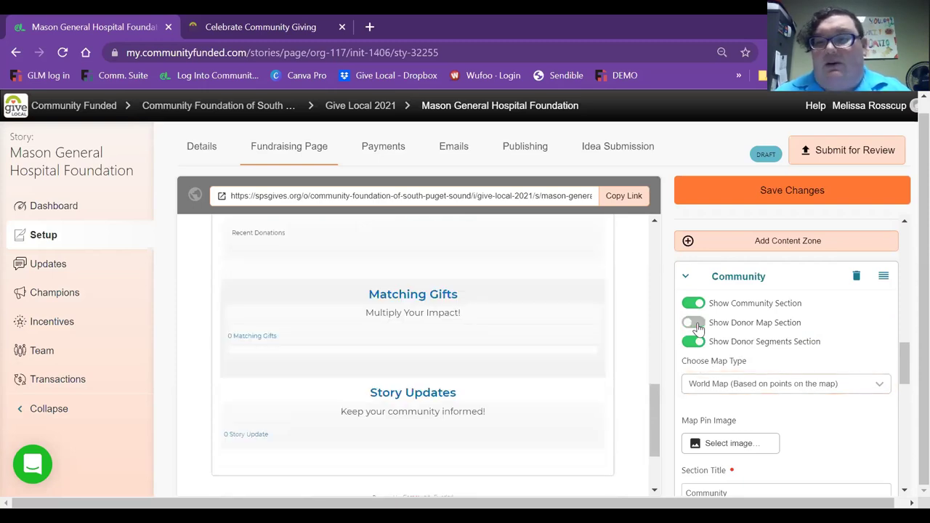
{"action": "left_click", "coordinate": [693, 324]}
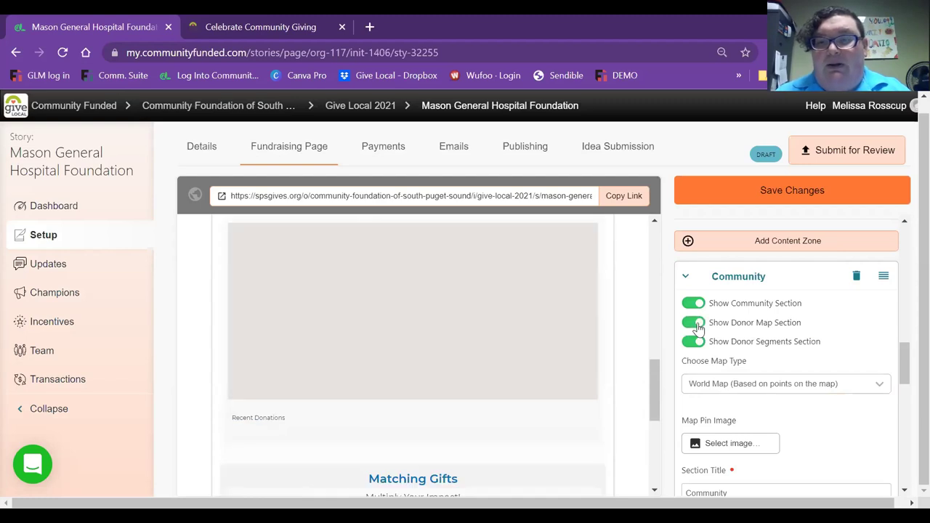
Try "Donors" and "Superstars" as the Community zone's section title
{"action": "scroll", "coordinate": [757, 359], "scroll_direction": "down", "scroll_amount": 2}
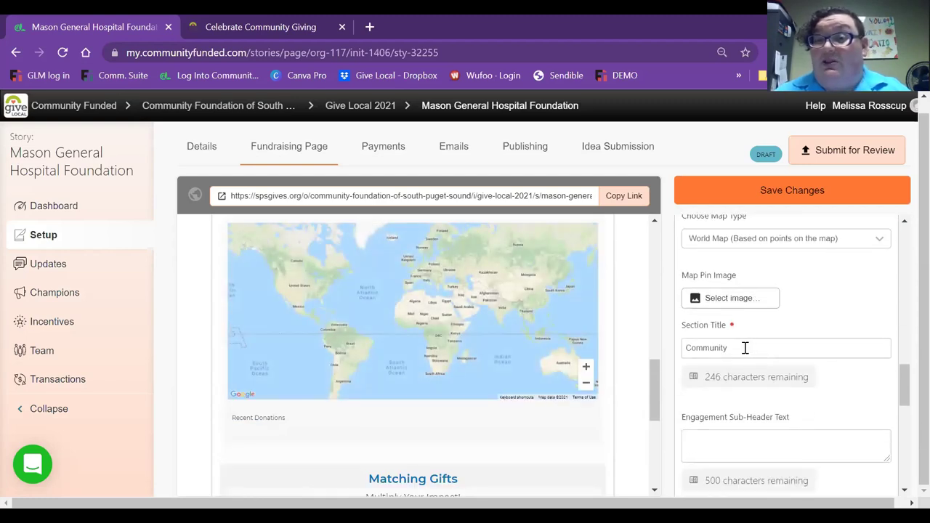
{"action": "scroll", "coordinate": [550, 354], "scroll_direction": "up", "scroll_amount": 1}
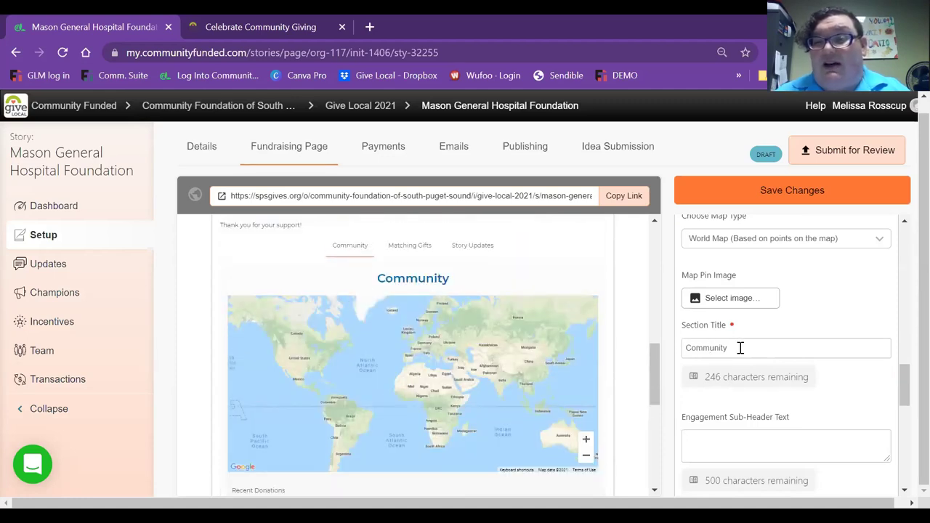
{"action": "left_click_drag", "start_coordinate": [740, 348], "coordinate": [649, 350]}
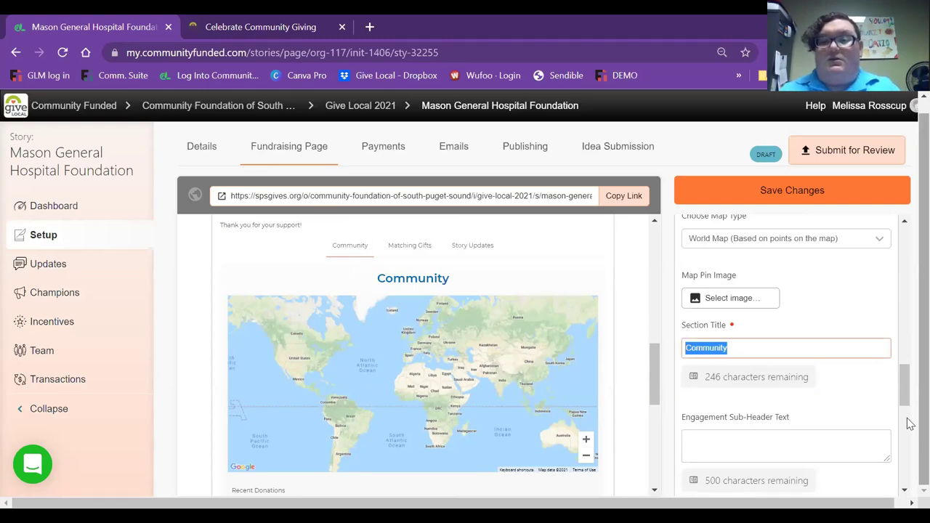
{"action": "type", "text": "Donors"}
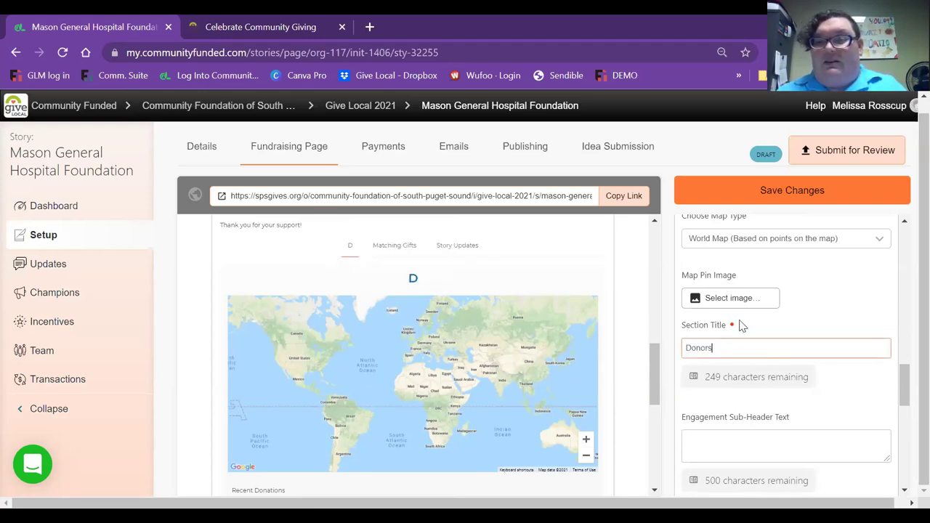
{"action": "left_click_drag", "start_coordinate": [746, 349], "coordinate": [669, 355]}
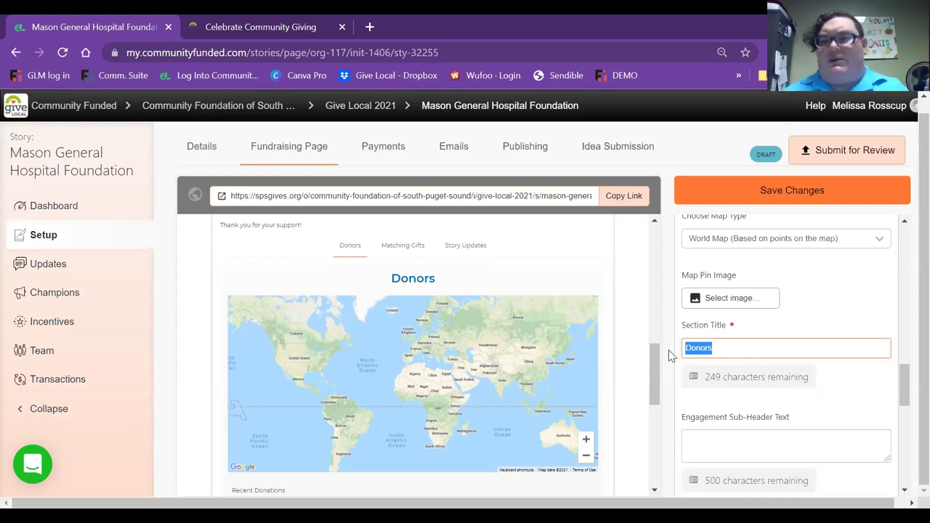
{"action": "type", "text": "Superstars"}
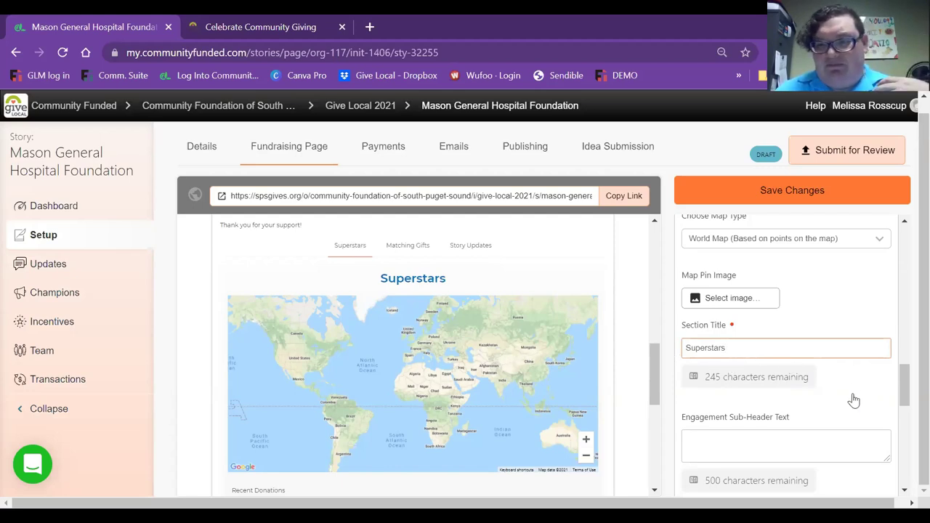
Change the content zone's section title back to "Community"
{"action": "scroll", "coordinate": [851, 400], "scroll_direction": "down", "scroll_amount": 1}
{"action": "left_click_drag", "start_coordinate": [731, 276], "coordinate": [675, 280]}
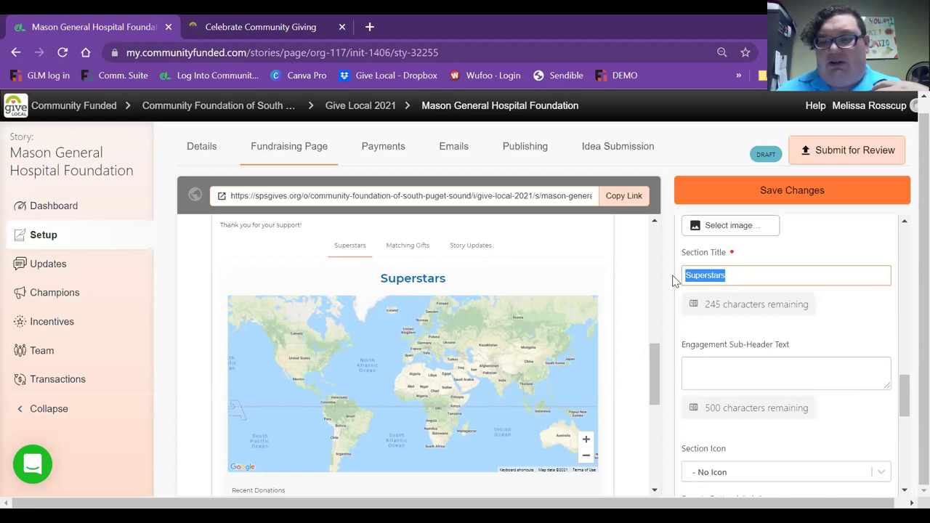
{"action": "key", "text": "BackSpace"}
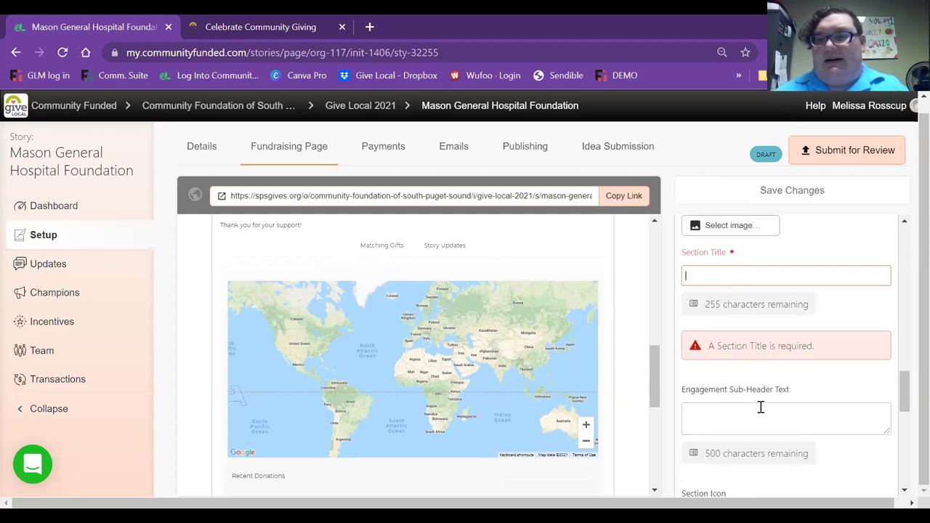
Examine the remaining Community zone settings, including icon, donate button label and donor display options, and collapse the zone
{"action": "scroll", "coordinate": [760, 407], "scroll_direction": "down", "scroll_amount": 2}
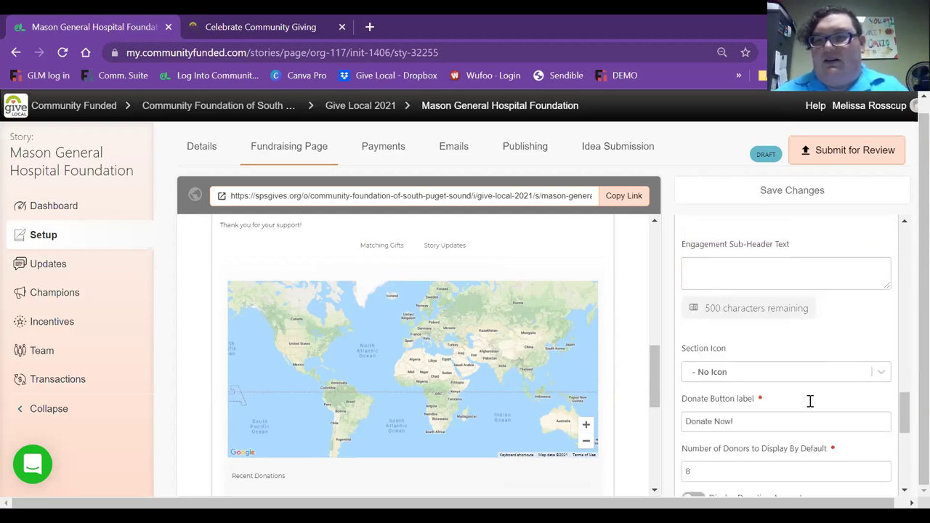
{"action": "scroll", "coordinate": [841, 397], "scroll_direction": "down", "scroll_amount": 1}
{"action": "scroll", "coordinate": [797, 392], "scroll_direction": "down", "scroll_amount": 2}
{"action": "scroll", "coordinate": [791, 390], "scroll_direction": "down", "scroll_amount": 2}
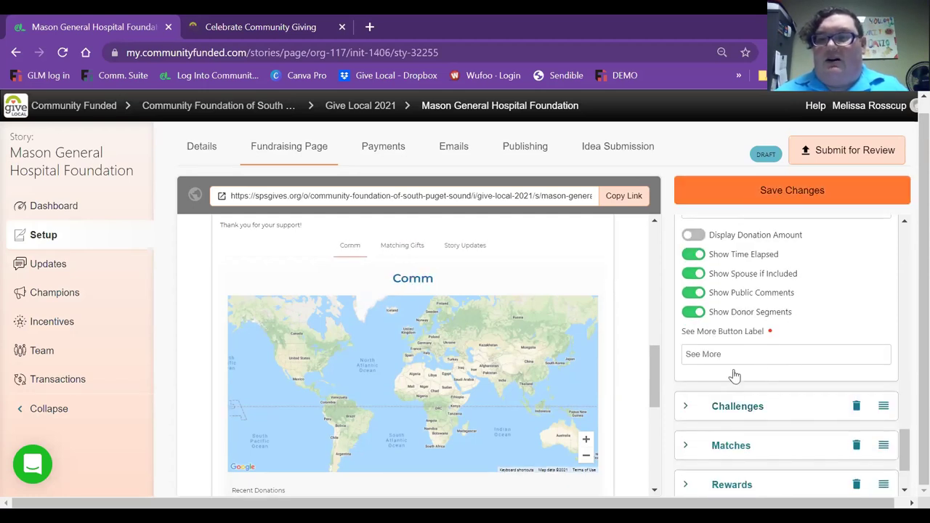
{"action": "scroll", "coordinate": [760, 356], "scroll_direction": "up", "scroll_amount": 4}
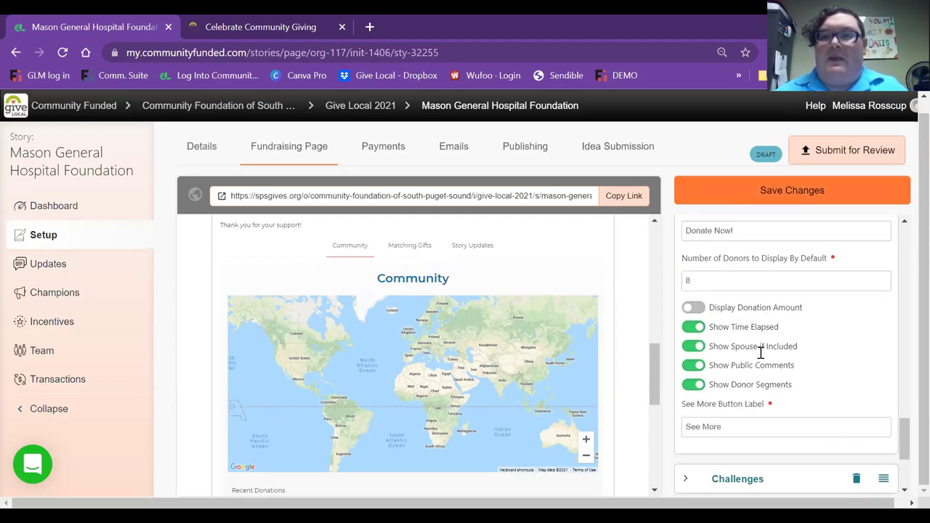
{"action": "scroll", "coordinate": [760, 360], "scroll_direction": "up", "scroll_amount": 4}
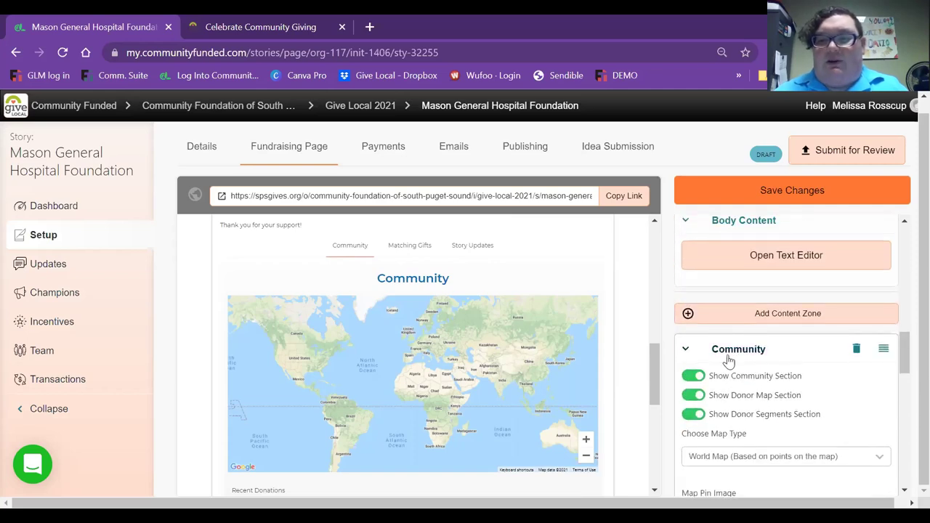
{"action": "left_click", "coordinate": [686, 350]}
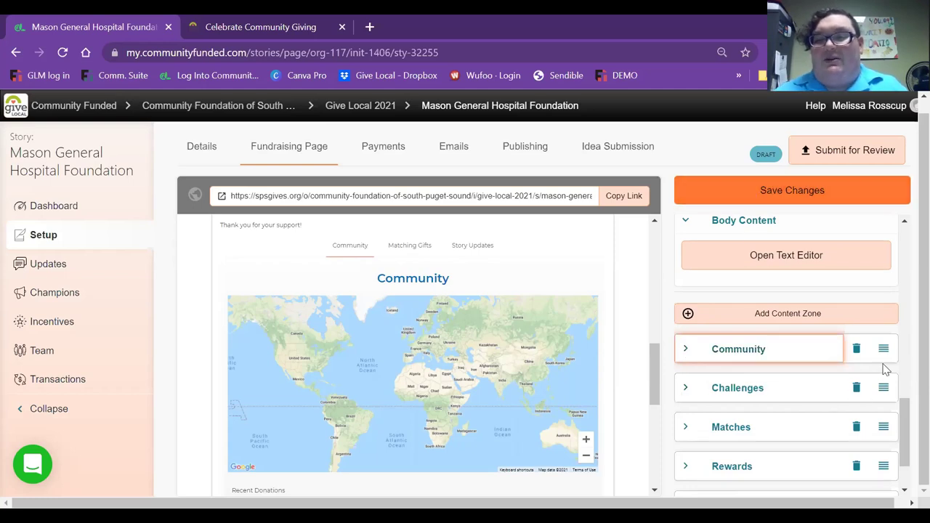
Move the Community content zone below the Rewards zone and check the new section order in the page preview
{"action": "scroll", "coordinate": [412, 372], "scroll_direction": "down", "scroll_amount": 1}
{"action": "scroll", "coordinate": [412, 372], "scroll_direction": "down", "scroll_amount": 3}
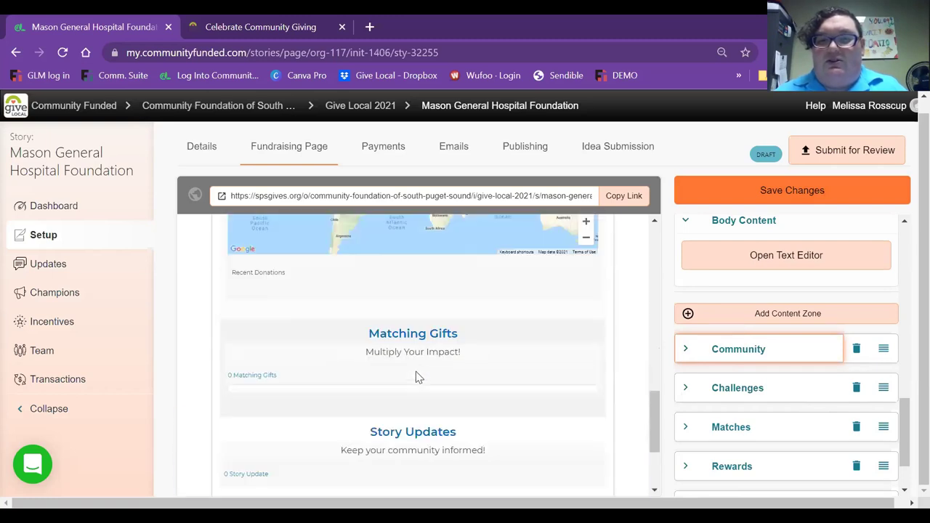
{"action": "scroll", "coordinate": [585, 390], "scroll_direction": "down", "scroll_amount": 3}
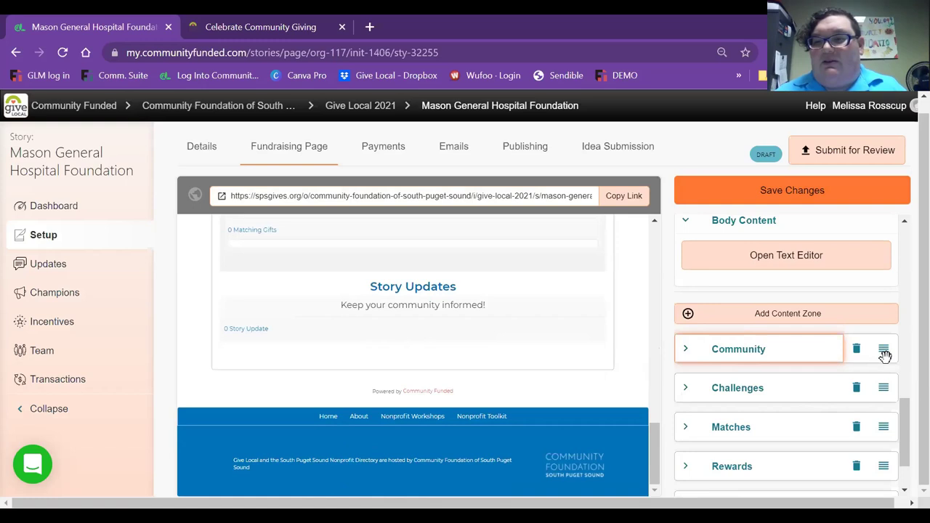
{"action": "left_click_drag", "start_coordinate": [884, 356], "coordinate": [755, 476]}
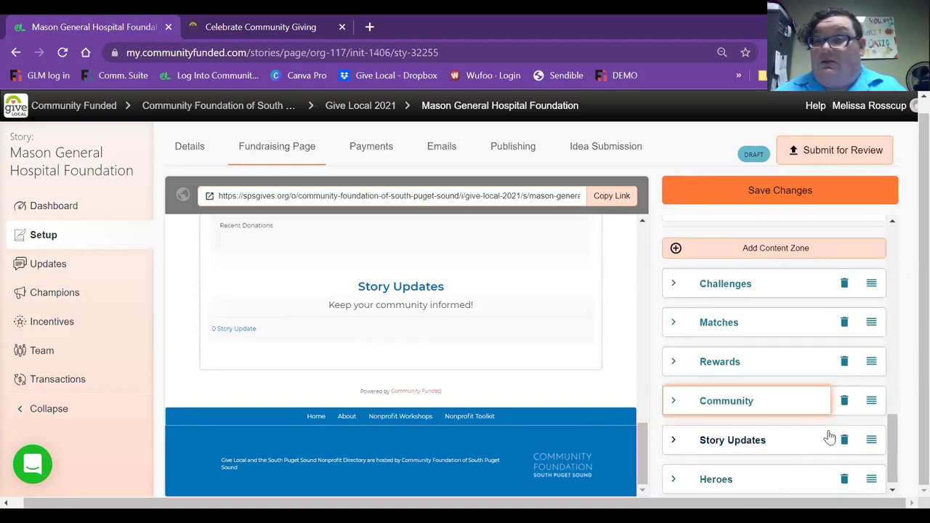
{"action": "scroll", "coordinate": [446, 375], "scroll_direction": "up", "scroll_amount": 5}
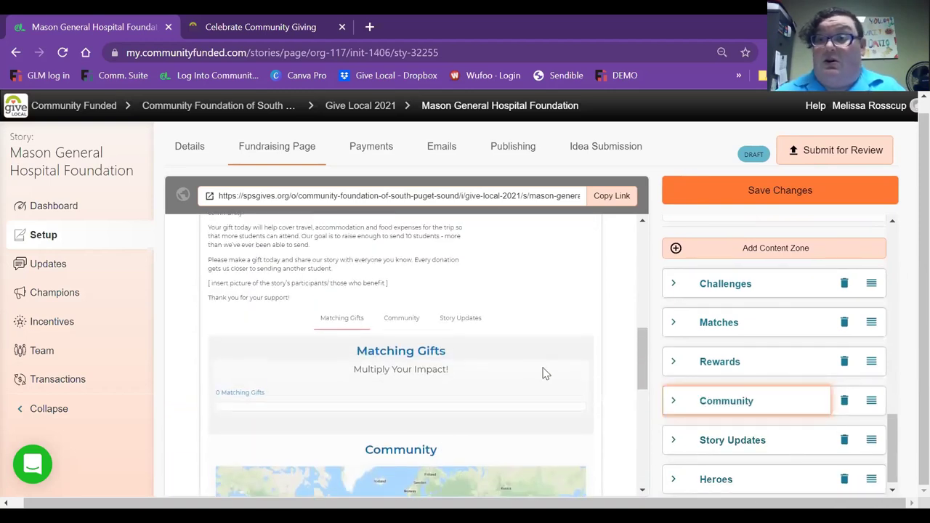
{"action": "scroll", "coordinate": [509, 372], "scroll_direction": "down", "scroll_amount": 3}
{"action": "scroll", "coordinate": [824, 395], "scroll_direction": "down", "scroll_amount": 1}
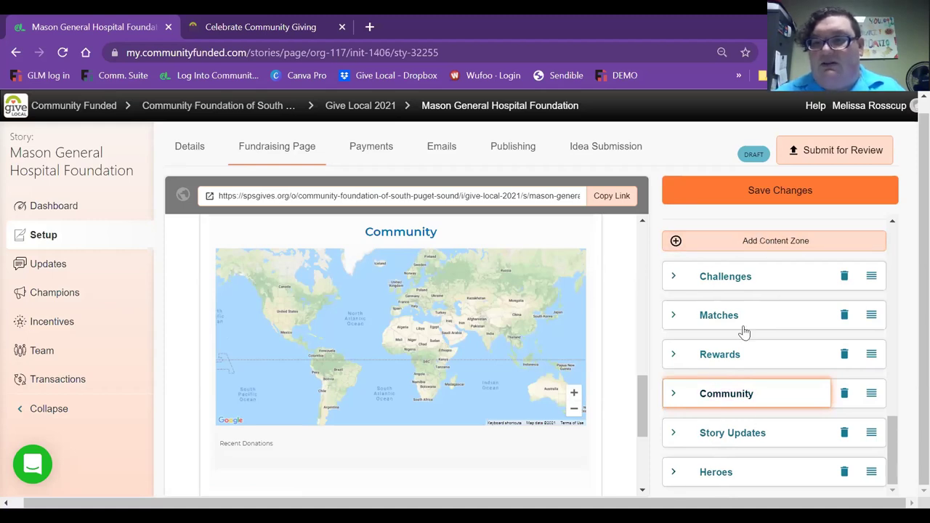
Add a Rich Text Section content zone to the fundraising page
{"action": "left_click", "coordinate": [774, 248]}
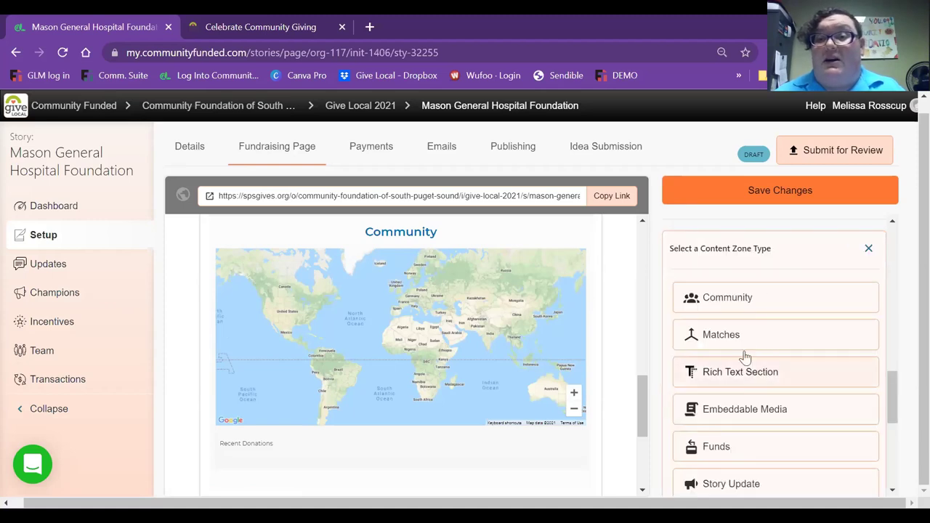
{"action": "scroll", "coordinate": [788, 454], "scroll_direction": "down", "scroll_amount": 2}
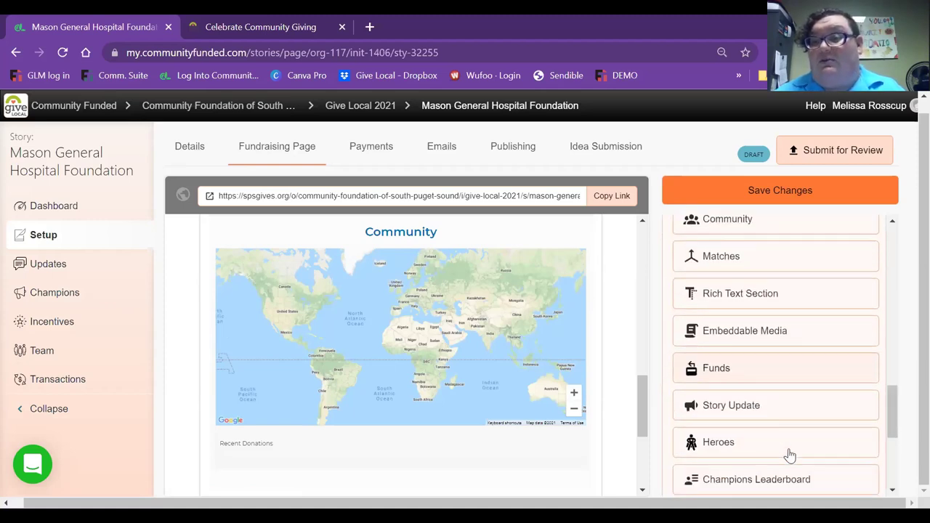
{"action": "scroll", "coordinate": [760, 423], "scroll_direction": "up", "scroll_amount": 2}
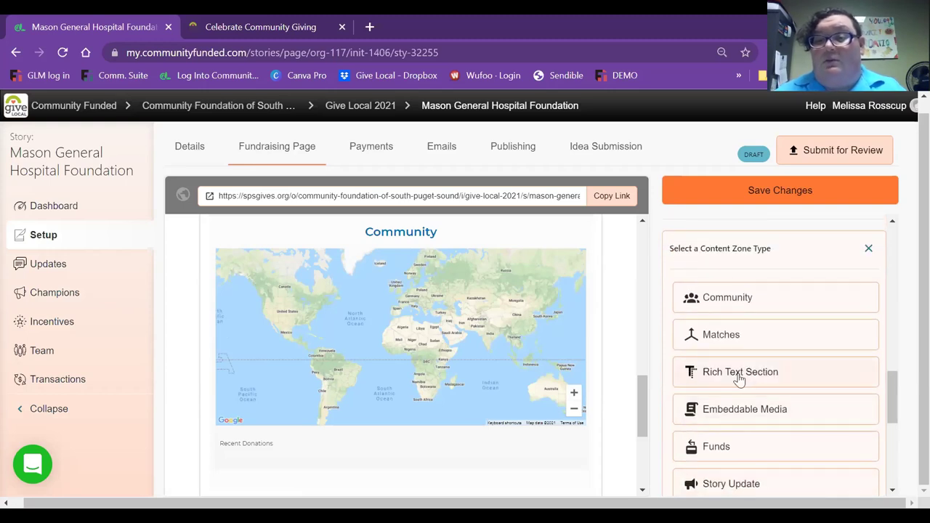
{"action": "left_click", "coordinate": [798, 382]}
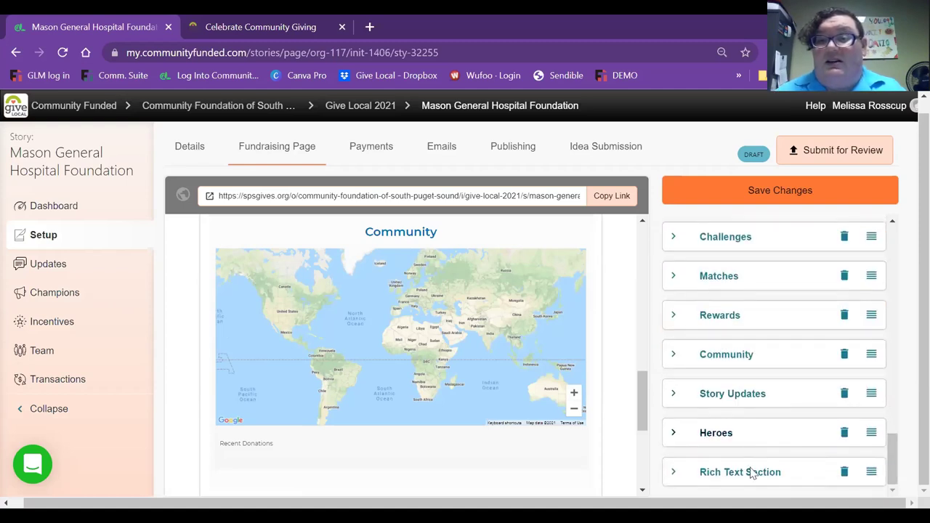
Examine the Rich Text Section zone's title, sub-header and icon settings, and view its text editor, cancelling without adding content
{"action": "left_click", "coordinate": [754, 481]}
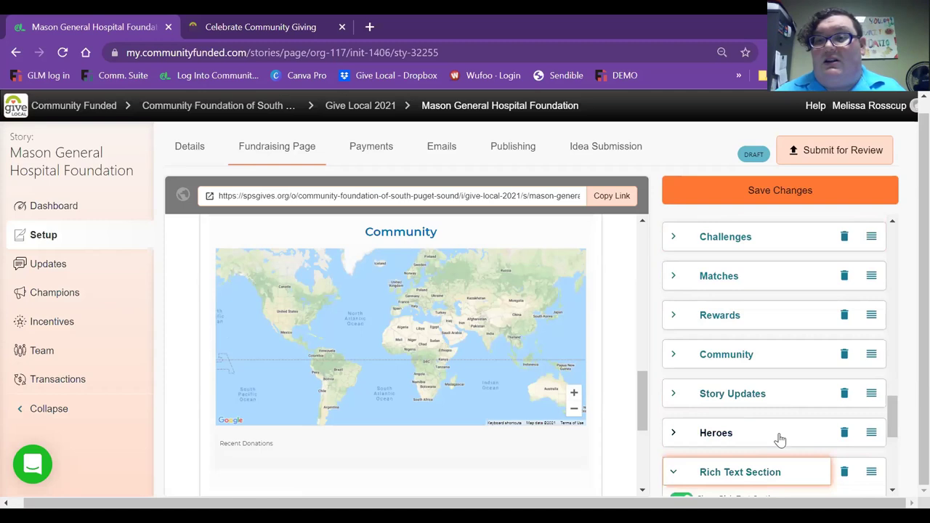
{"action": "scroll", "coordinate": [781, 436], "scroll_direction": "up", "scroll_amount": 2}
{"action": "scroll", "coordinate": [781, 437], "scroll_direction": "up", "scroll_amount": 5}
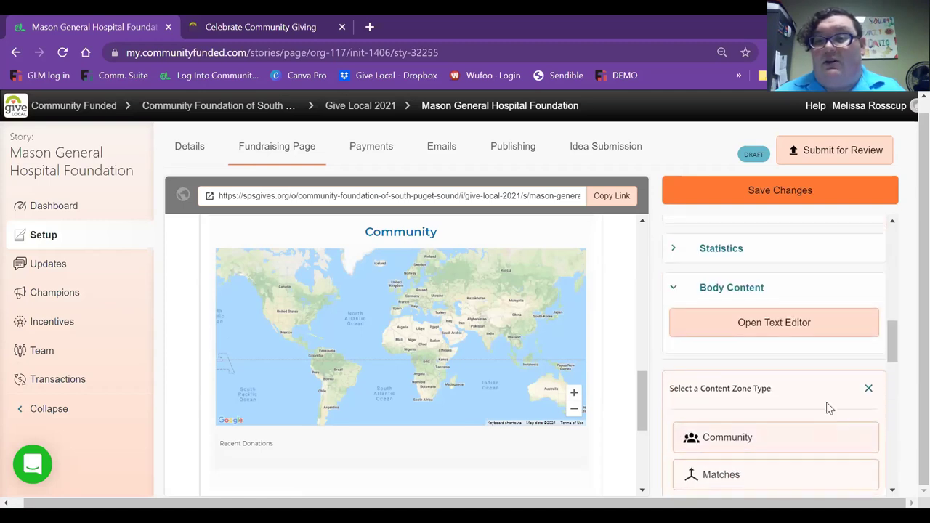
{"action": "scroll", "coordinate": [764, 374], "scroll_direction": "down", "scroll_amount": 10}
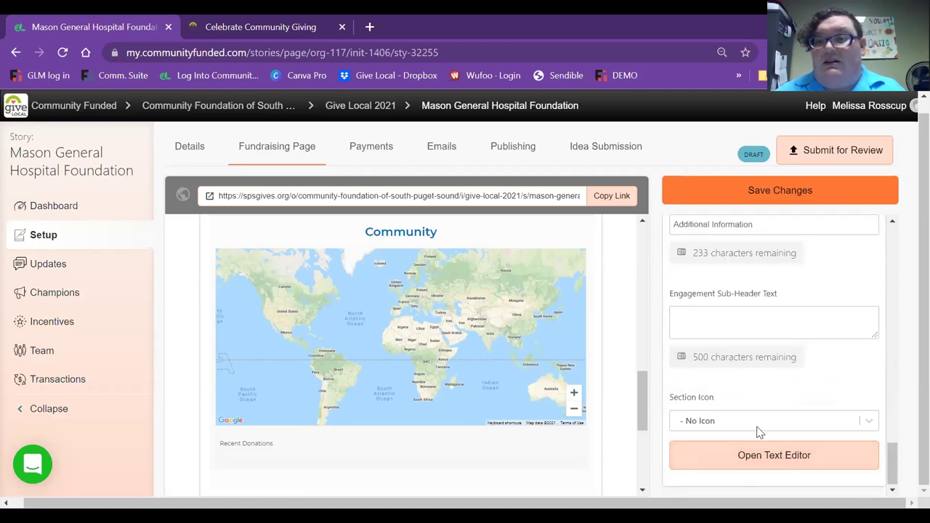
{"action": "scroll", "coordinate": [763, 425], "scroll_direction": "up", "scroll_amount": 1}
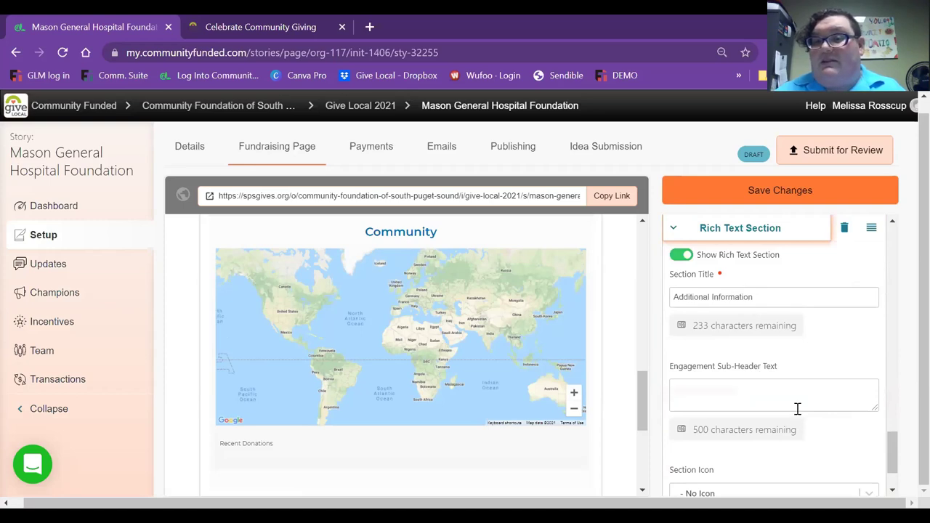
{"action": "scroll", "coordinate": [798, 410], "scroll_direction": "down", "scroll_amount": 1}
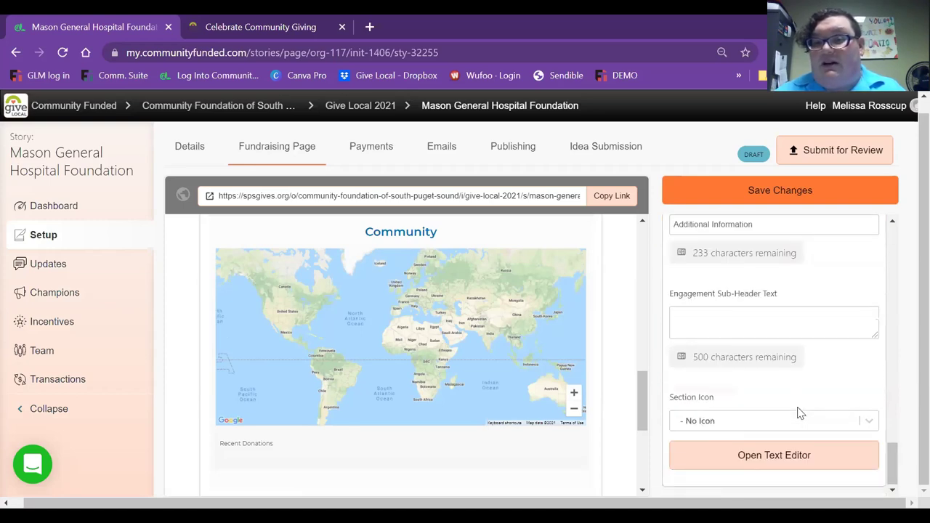
{"action": "left_click", "coordinate": [764, 472]}
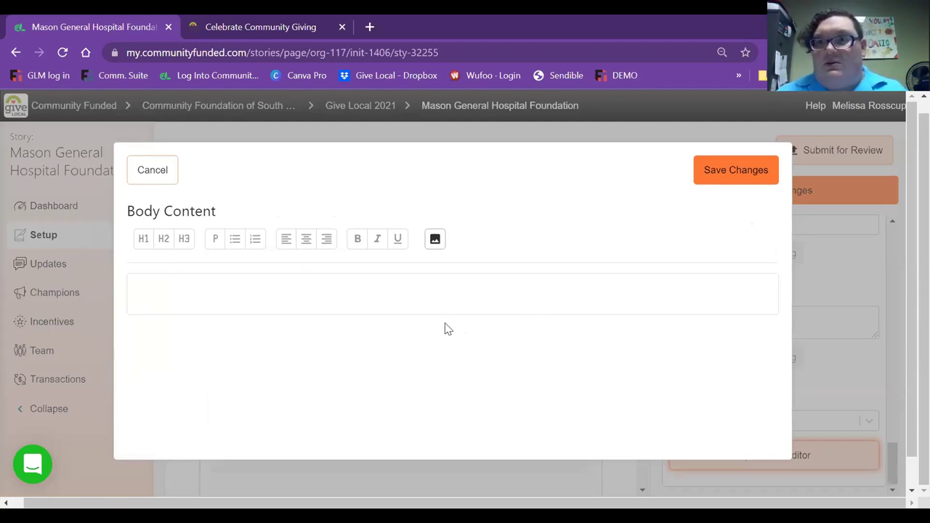
{"action": "left_click", "coordinate": [166, 175]}
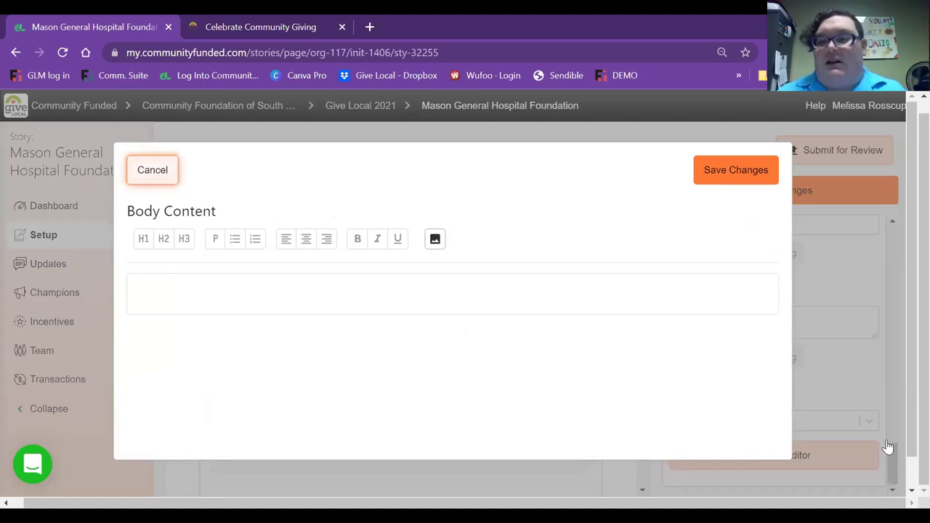
{"action": "scroll", "coordinate": [881, 362], "scroll_direction": "up", "scroll_amount": 2}
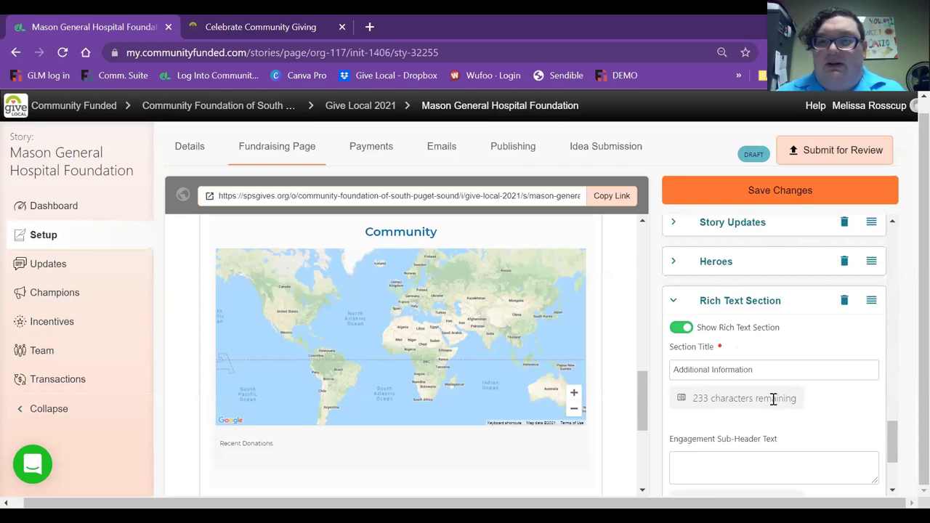
Return to the start of the page preview and settings, and copy the fundraising page's link
{"action": "scroll", "coordinate": [772, 397], "scroll_direction": "up", "scroll_amount": 2}
{"action": "scroll", "coordinate": [539, 385], "scroll_direction": "up", "scroll_amount": 5}
{"action": "scroll", "coordinate": [540, 391], "scroll_direction": "up", "scroll_amount": 2}
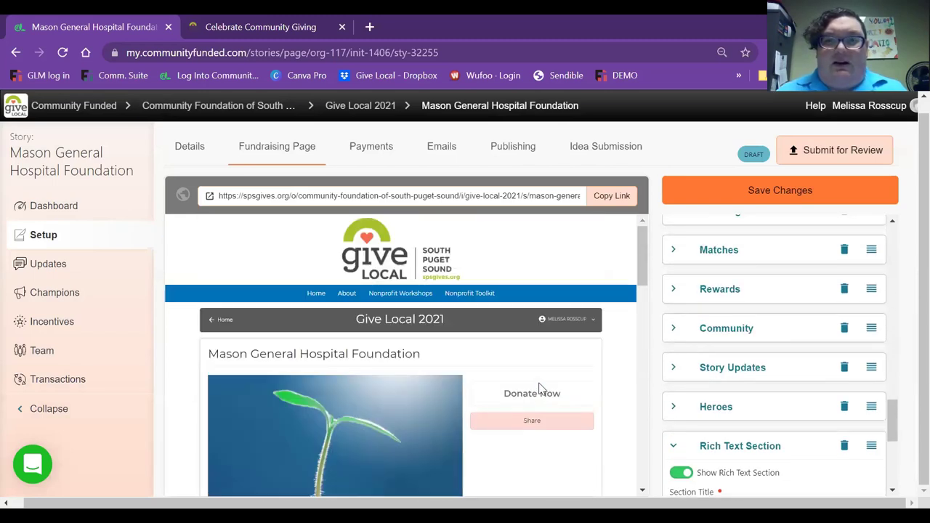
{"action": "scroll", "coordinate": [828, 436], "scroll_direction": "up", "scroll_amount": 10}
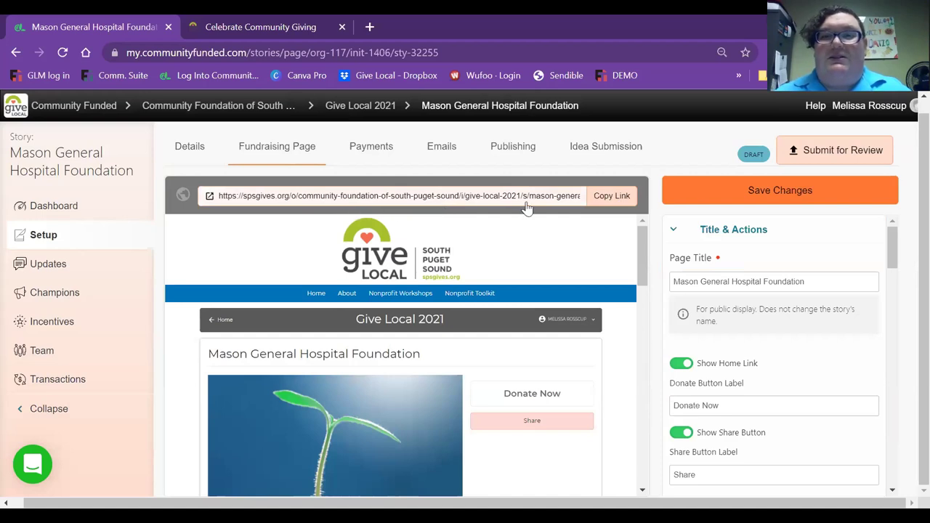
{"action": "left_click", "coordinate": [615, 206]}
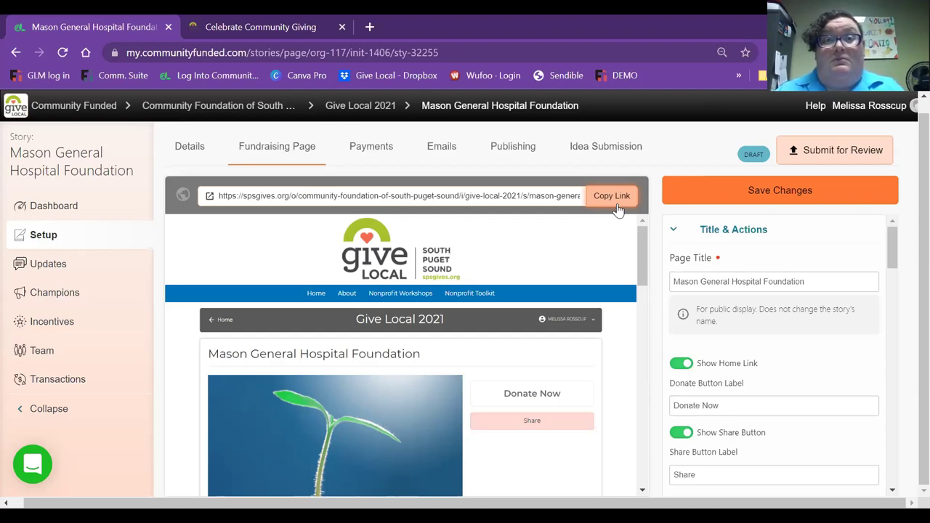
{"action": "left_click", "coordinate": [614, 198]}
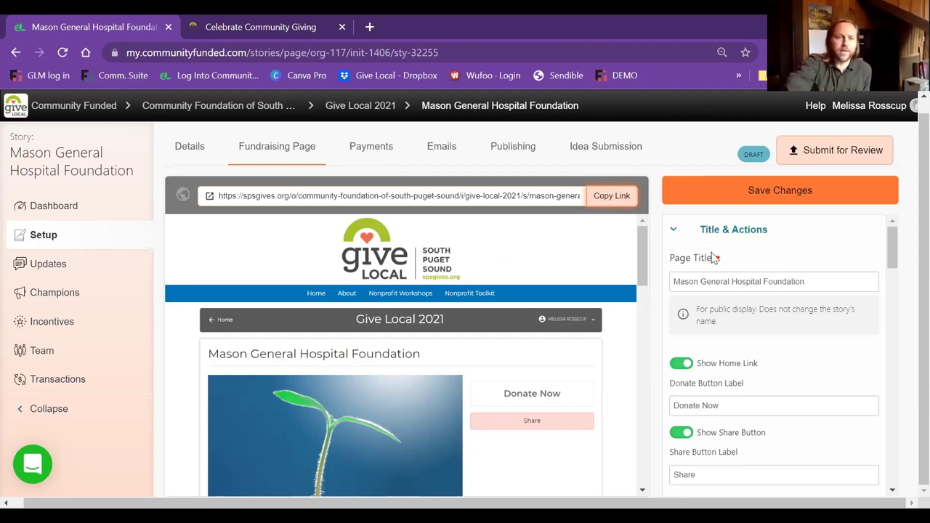
Collapse the Title & Actions and Rich Text Section settings and close the content zone type selection
{"action": "left_click", "coordinate": [741, 230]}
{"action": "left_click", "coordinate": [706, 275]}
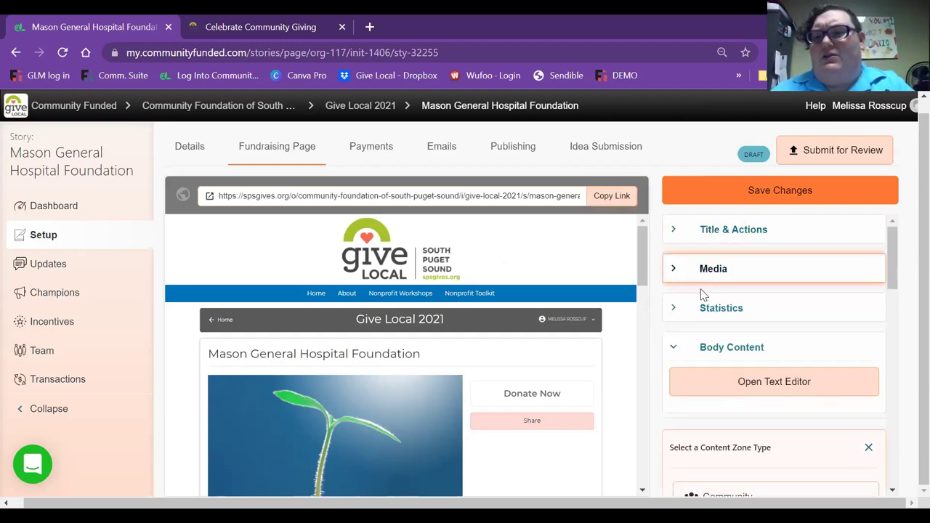
{"action": "left_click", "coordinate": [868, 448]}
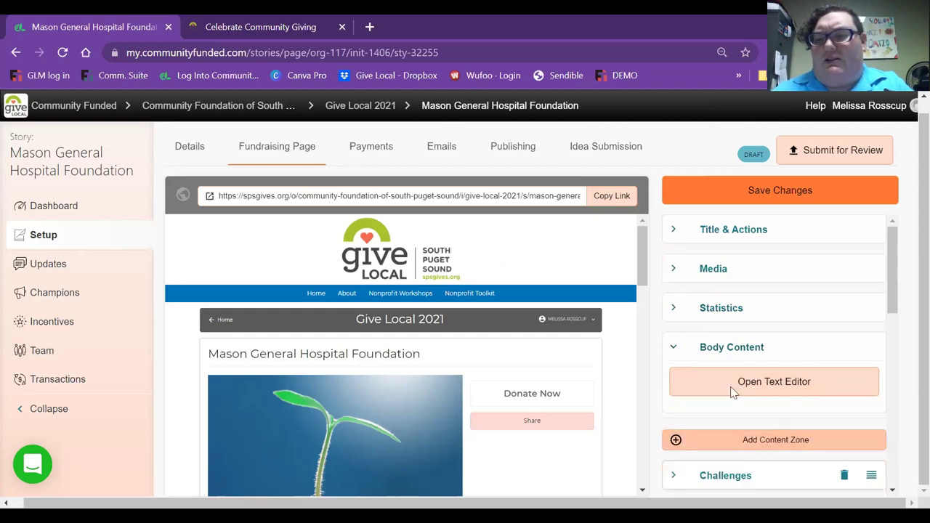
{"action": "scroll", "coordinate": [726, 375], "scroll_direction": "down", "scroll_amount": 10}
{"action": "scroll", "coordinate": [727, 375], "scroll_direction": "up", "scroll_amount": 3}
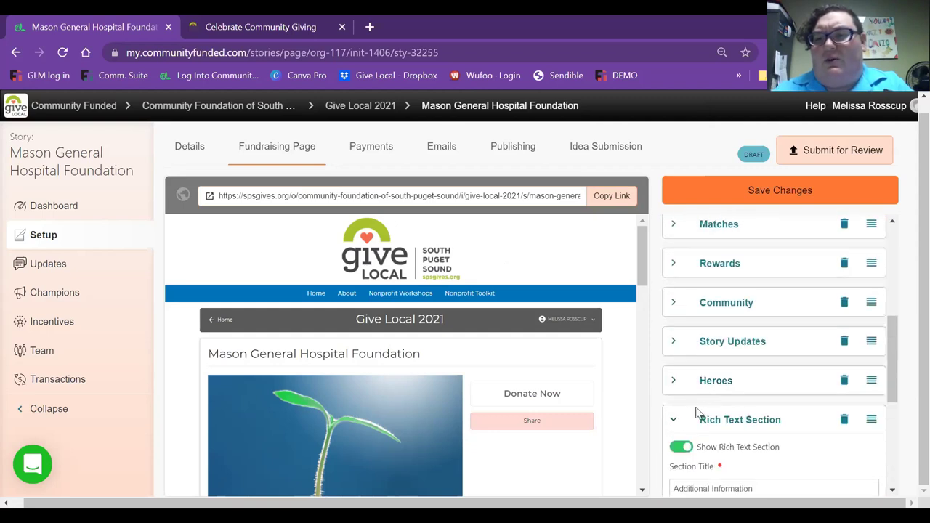
{"action": "left_click", "coordinate": [675, 419]}
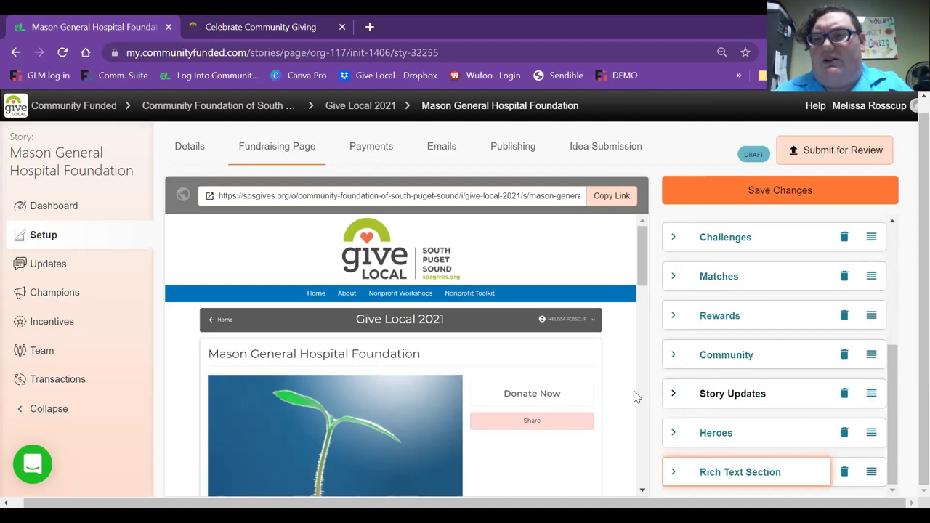
Review the content zone types that can be added, from Community through Champions Leaderboard
{"action": "scroll", "coordinate": [756, 291], "scroll_direction": "up", "scroll_amount": 1}
{"action": "scroll", "coordinate": [755, 298], "scroll_direction": "up", "scroll_amount": 2}
{"action": "scroll", "coordinate": [759, 305], "scroll_direction": "down", "scroll_amount": 2}
{"action": "left_click", "coordinate": [736, 281]}
{"action": "scroll", "coordinate": [770, 363], "scroll_direction": "down", "scroll_amount": 2}
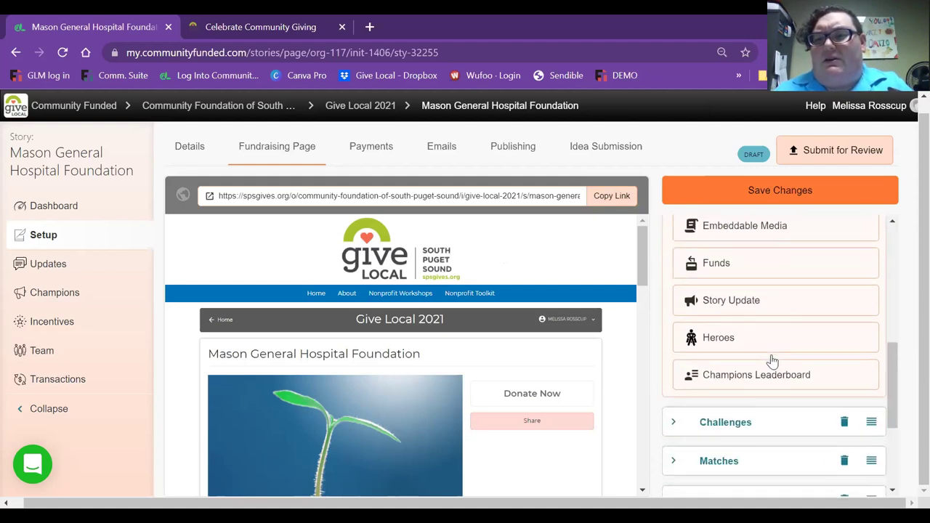
{"action": "scroll", "coordinate": [745, 381], "scroll_direction": "up", "scroll_amount": 2}
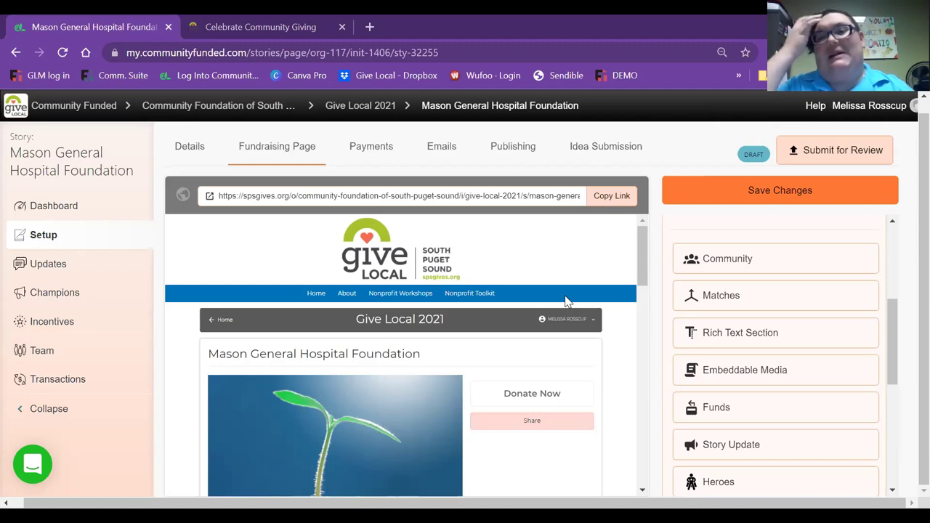
Leave the fundraising page without saving its changes and open the story's payment settings
{"action": "left_click", "coordinate": [373, 148]}
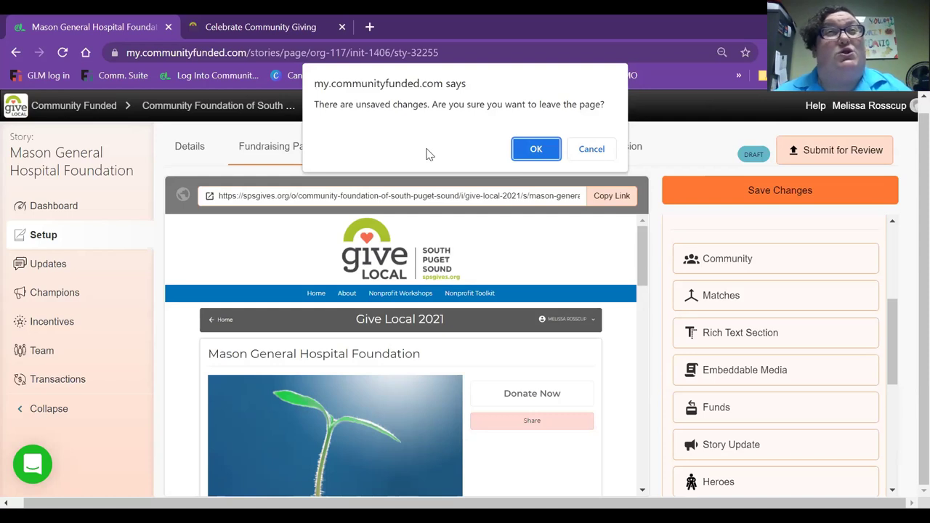
{"action": "left_click", "coordinate": [531, 151]}
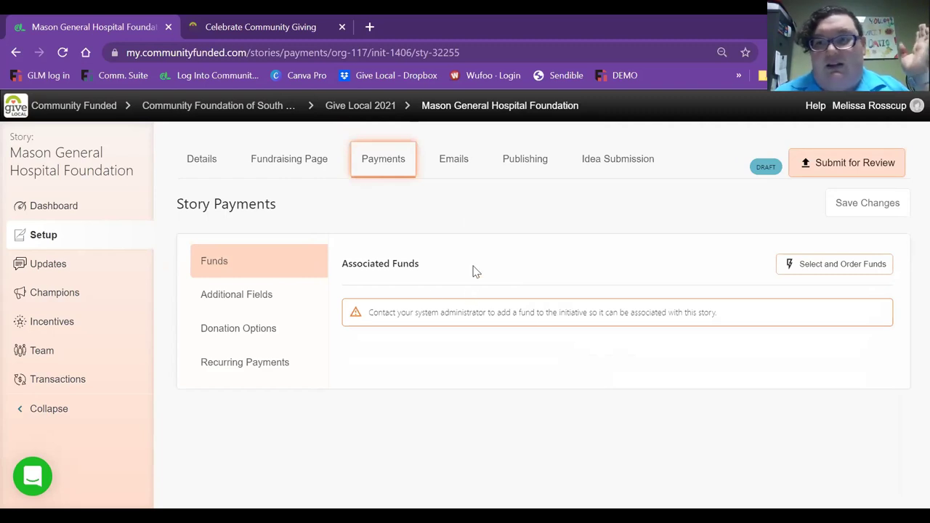
Examine the Donor Thank You Email settings, including subject, sender, reply and BCC addresses, banner image, salutation and message
{"action": "left_click", "coordinate": [466, 175]}
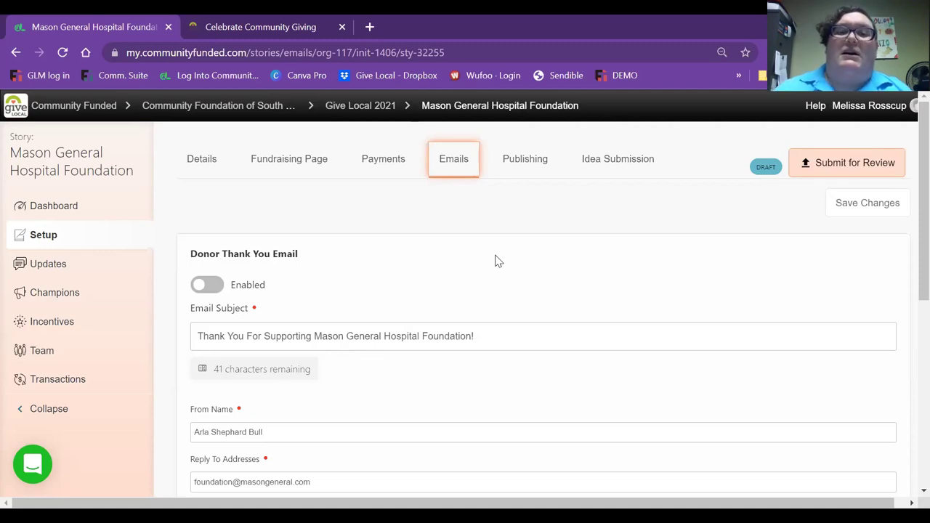
{"action": "scroll", "coordinate": [497, 262], "scroll_direction": "down", "scroll_amount": 2}
{"action": "scroll", "coordinate": [497, 262], "scroll_direction": "up", "scroll_amount": 1}
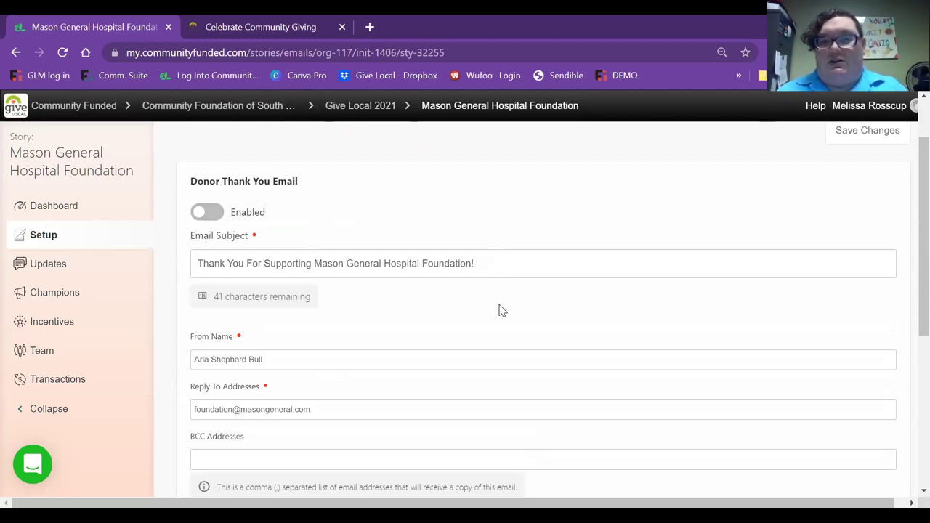
{"action": "scroll", "coordinate": [501, 307], "scroll_direction": "down", "scroll_amount": 4}
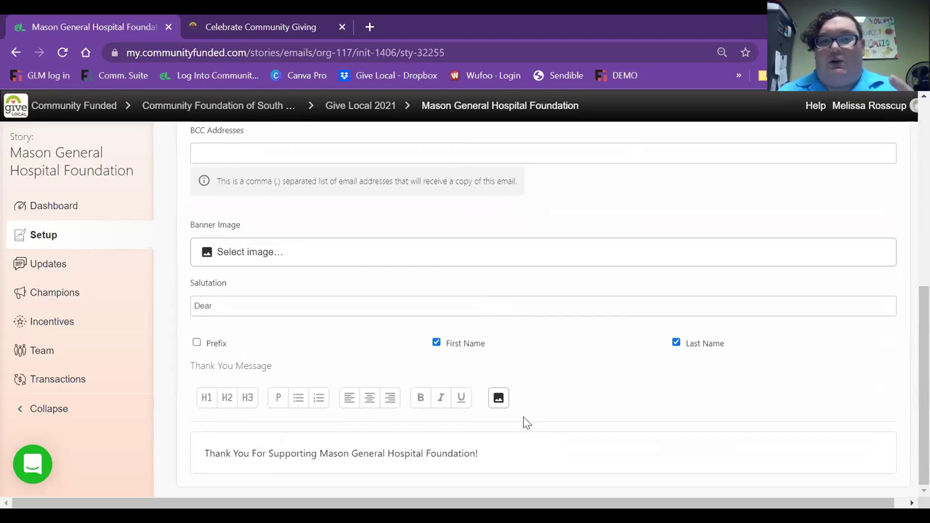
{"action": "scroll", "coordinate": [371, 413], "scroll_direction": "up", "scroll_amount": 2}
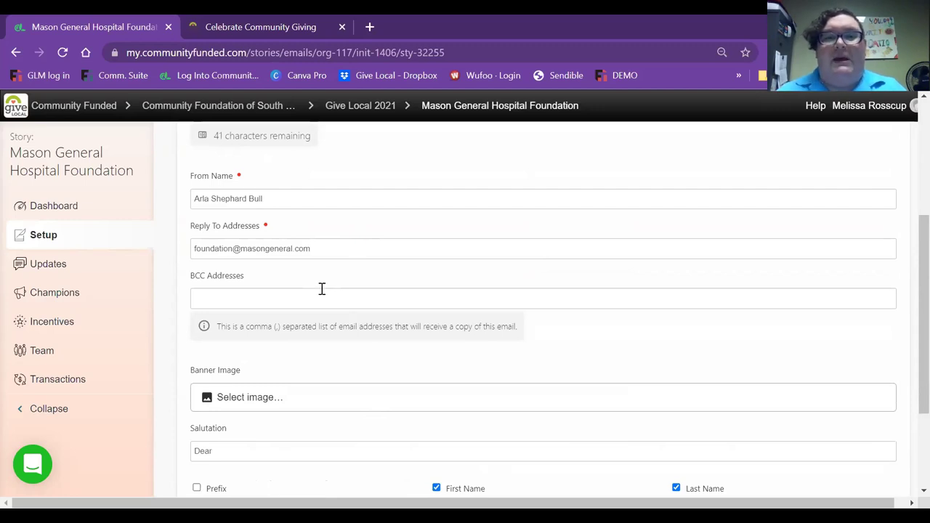
{"action": "scroll", "coordinate": [407, 367], "scroll_direction": "up", "scroll_amount": 3}
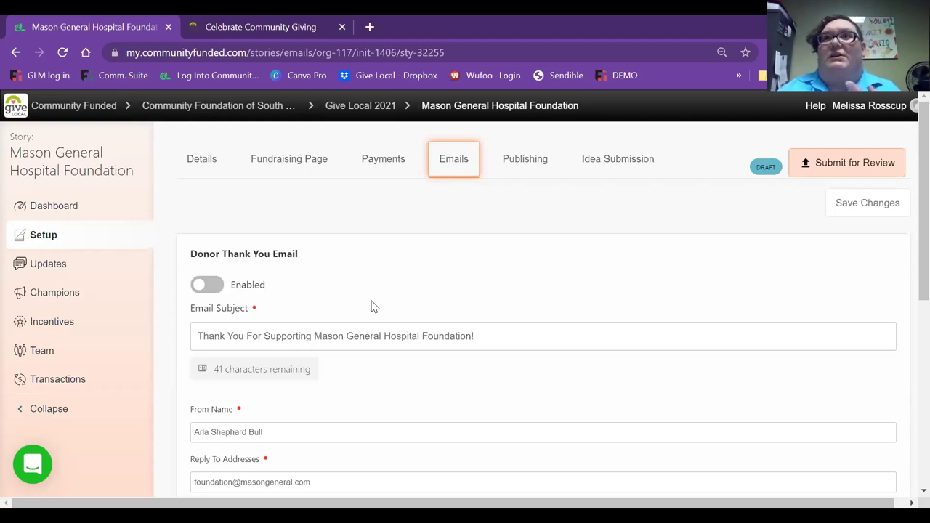
Examine the story's approval and publishing settings, including the publishing status options, along with its idea submission details
{"action": "left_click", "coordinate": [519, 165]}
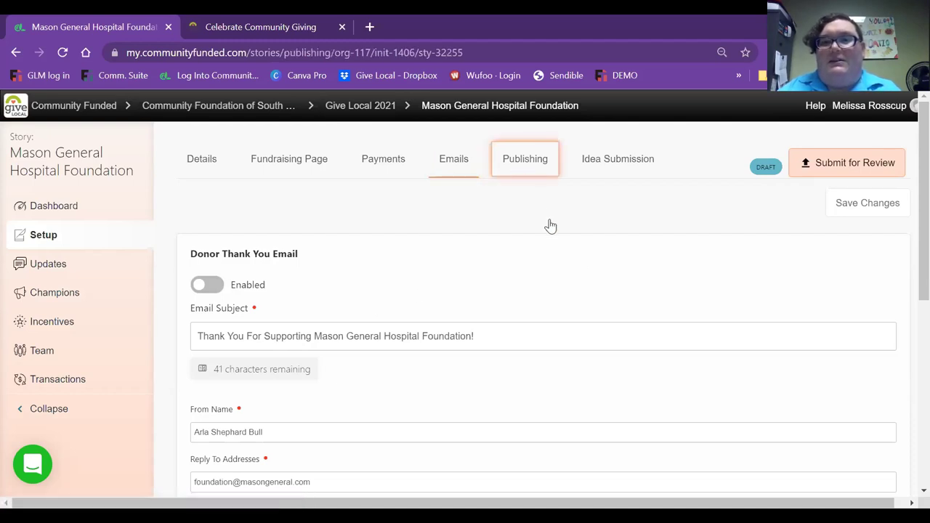
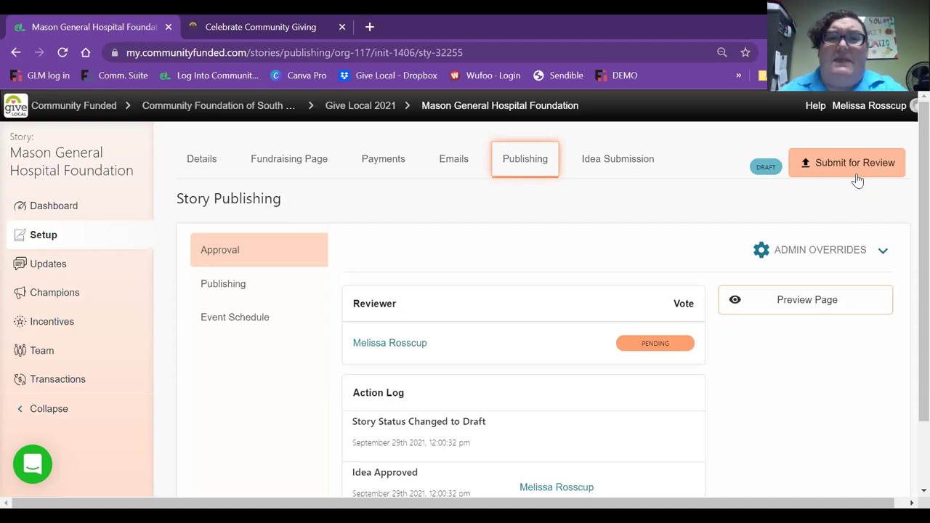
{"action": "left_click", "coordinate": [227, 295]}
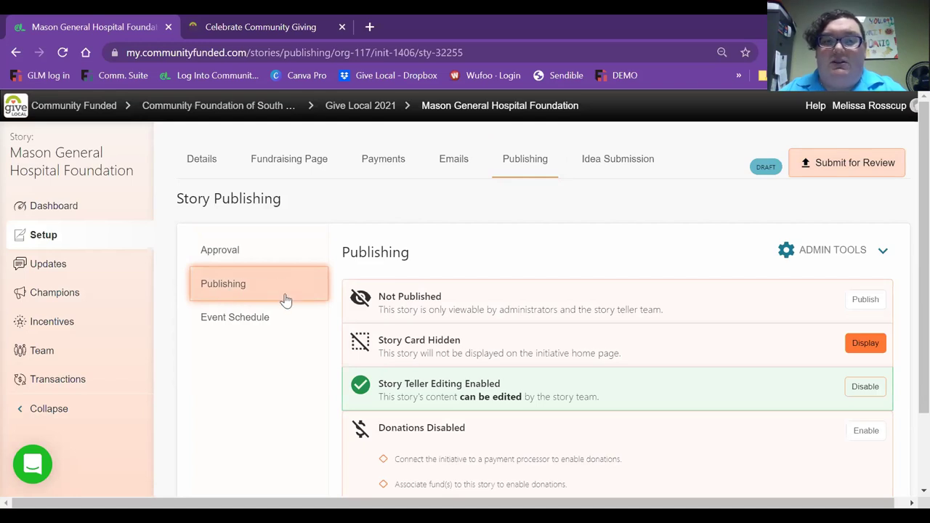
{"action": "scroll", "coordinate": [671, 295], "scroll_direction": "down", "scroll_amount": 1}
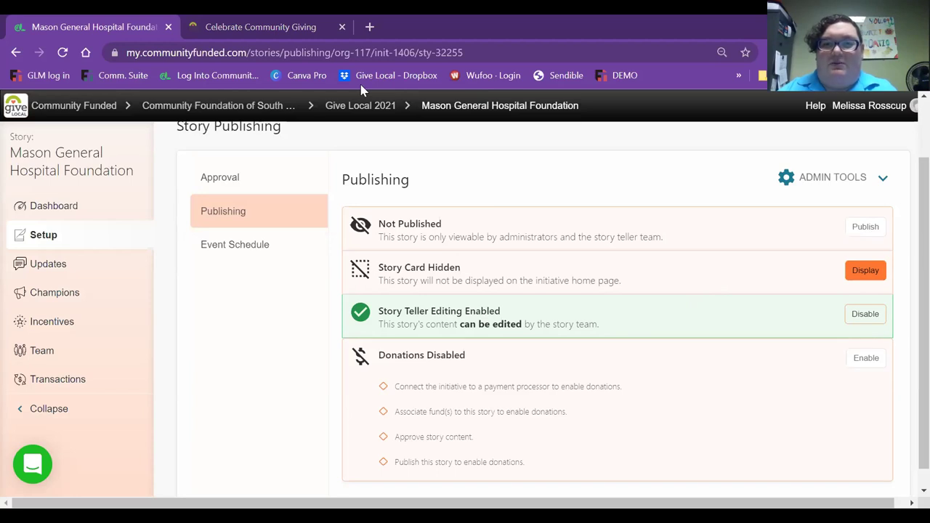
{"action": "scroll", "coordinate": [573, 348], "scroll_direction": "up", "scroll_amount": 1}
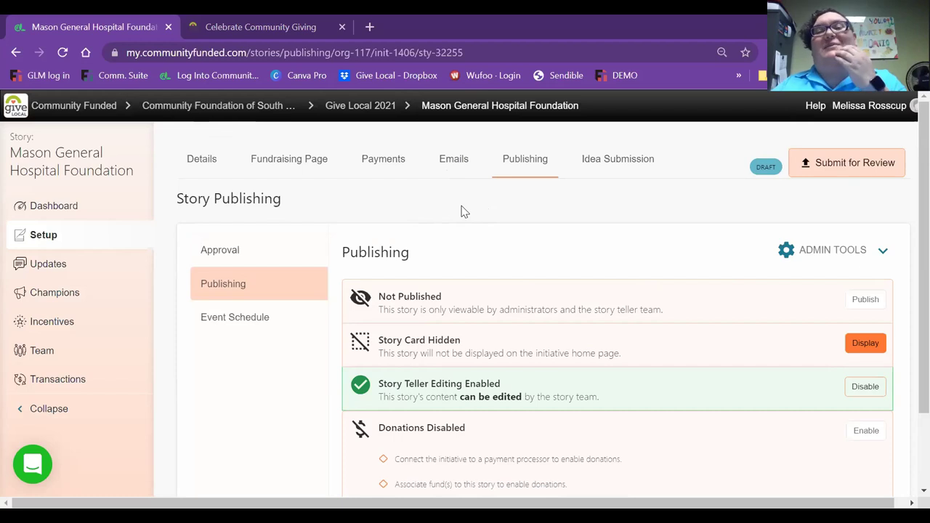
{"action": "left_click", "coordinate": [610, 166]}
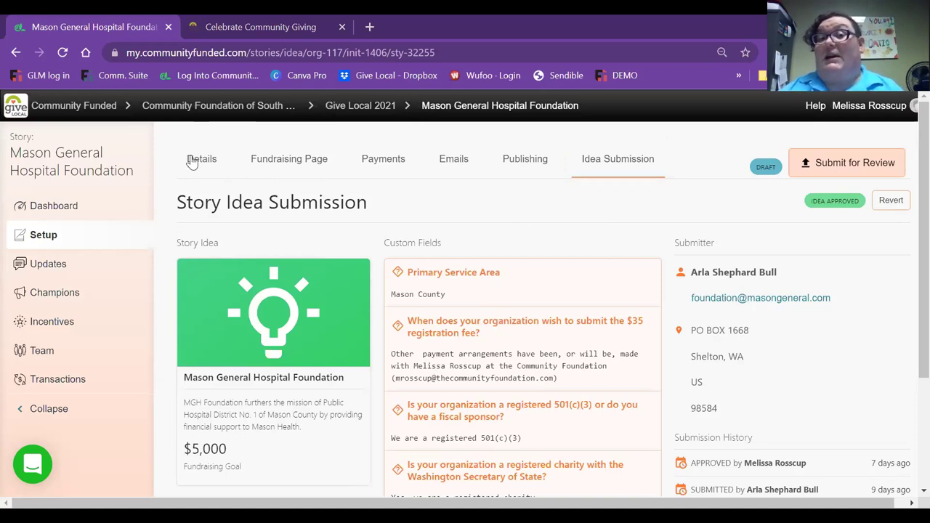
{"action": "left_click", "coordinate": [511, 163]}
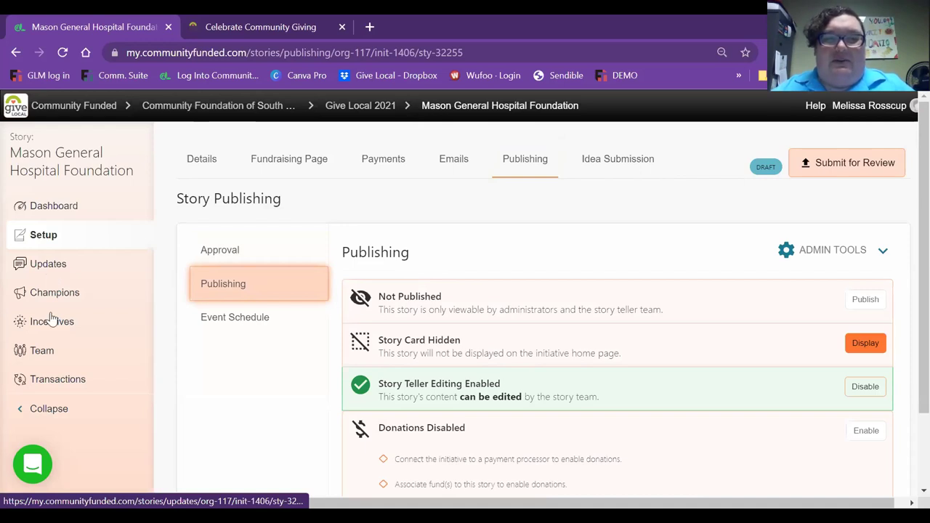
Review the story's team members and the team member invitation form, then return to the team list without inviting anyone
{"action": "left_click", "coordinate": [56, 358]}
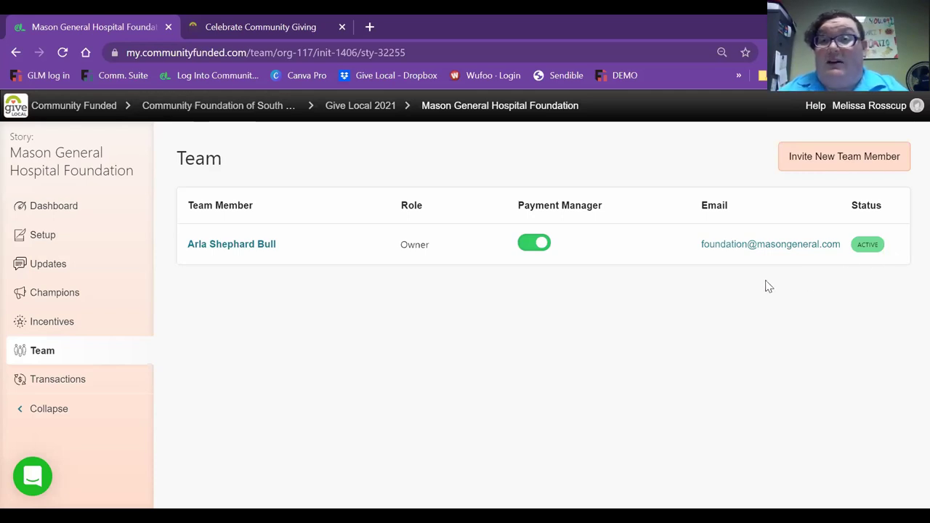
{"action": "left_click", "coordinate": [835, 169]}
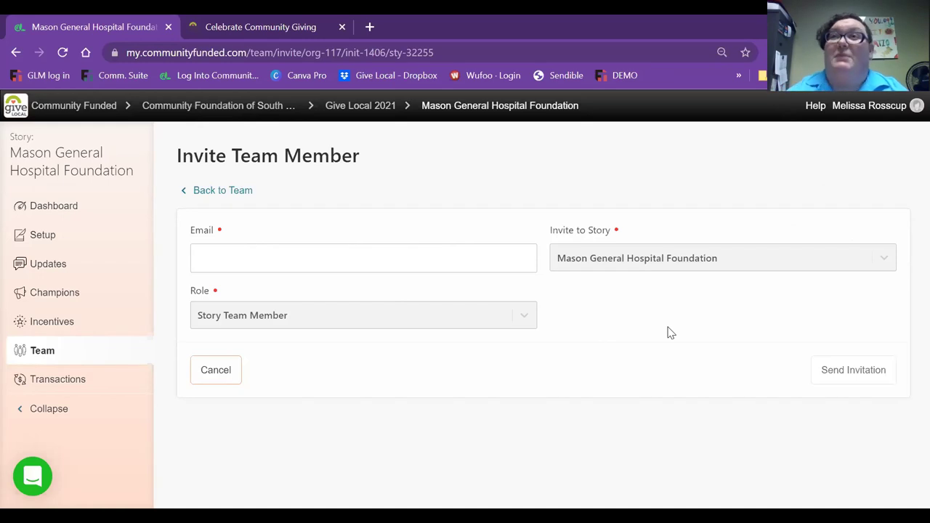
{"action": "left_click", "coordinate": [239, 193]}
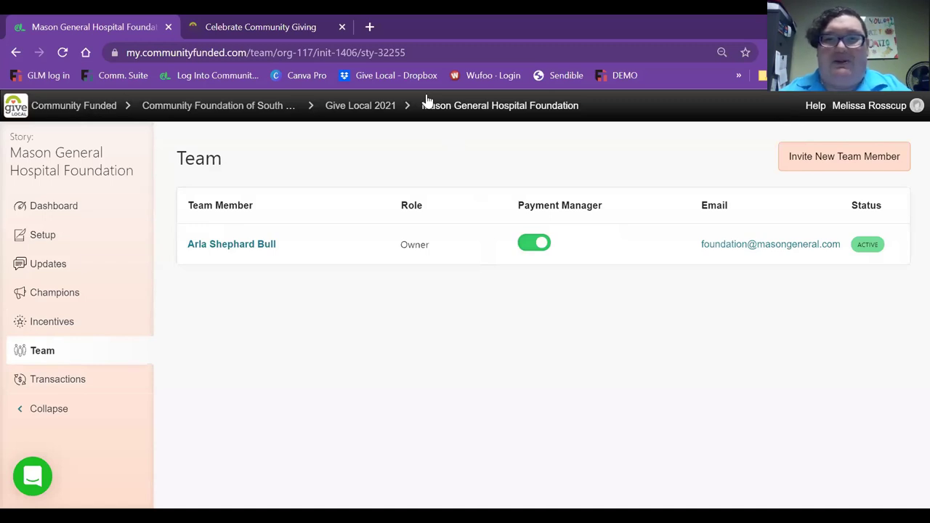
Review the story's transactions page, including its filters, summary and all transaction table columns through CF Parent Transaction ID
{"action": "left_click", "coordinate": [65, 382]}
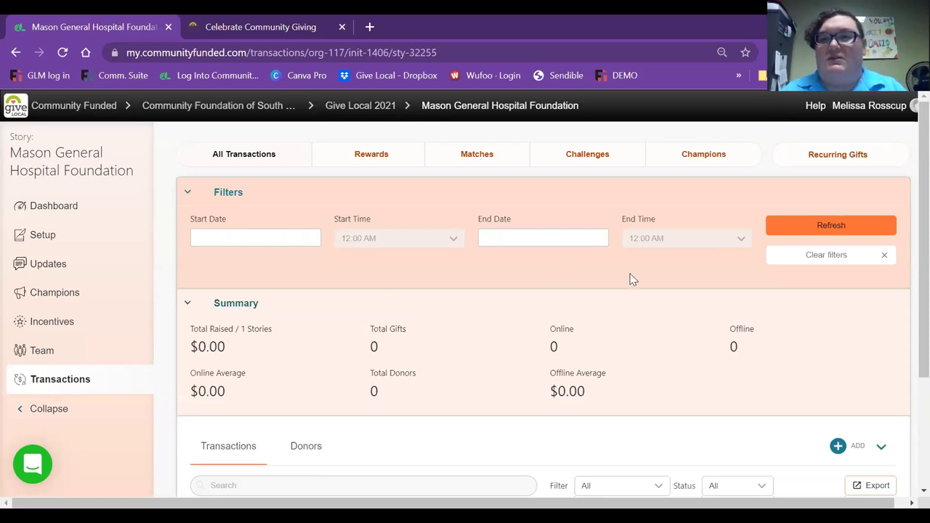
{"action": "scroll", "coordinate": [617, 287], "scroll_direction": "down", "scroll_amount": 4}
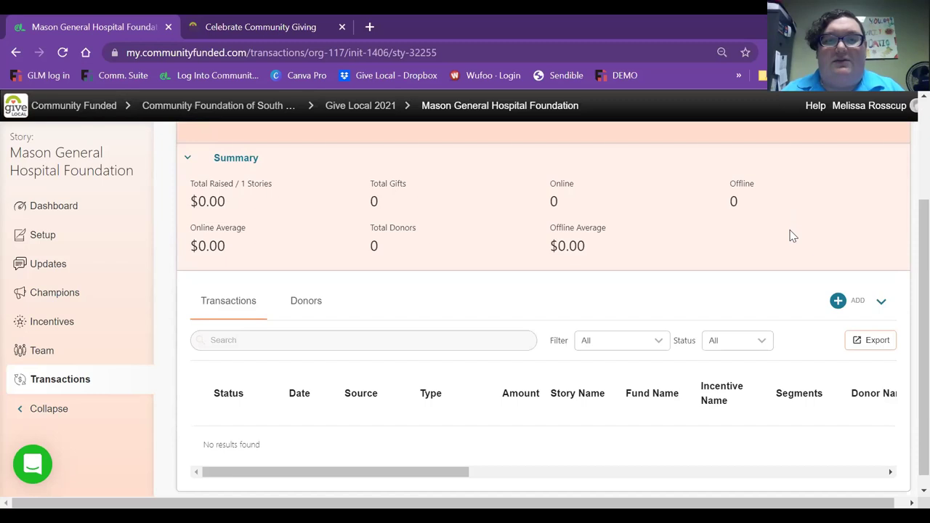
{"action": "scroll", "coordinate": [733, 247], "scroll_direction": "down", "scroll_amount": 1}
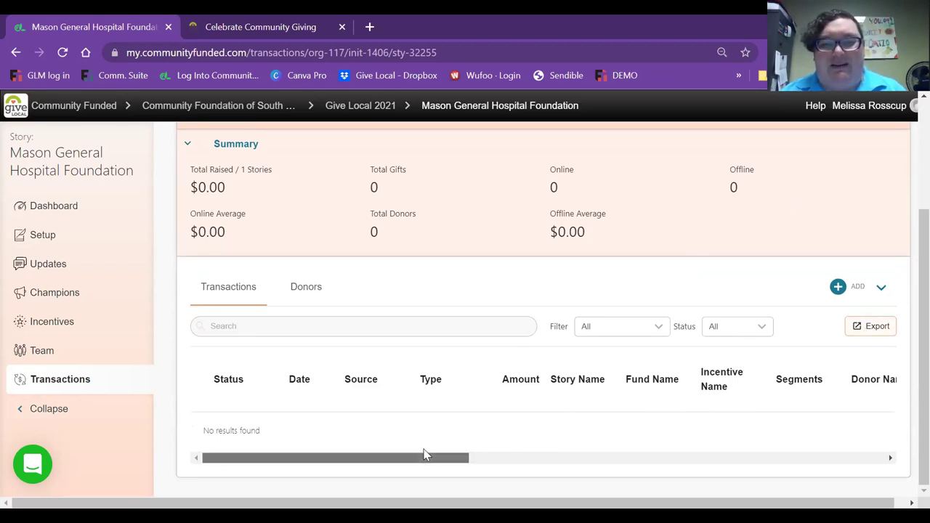
{"action": "scroll", "coordinate": [425, 455], "scroll_direction": "right", "scroll_amount": 3}
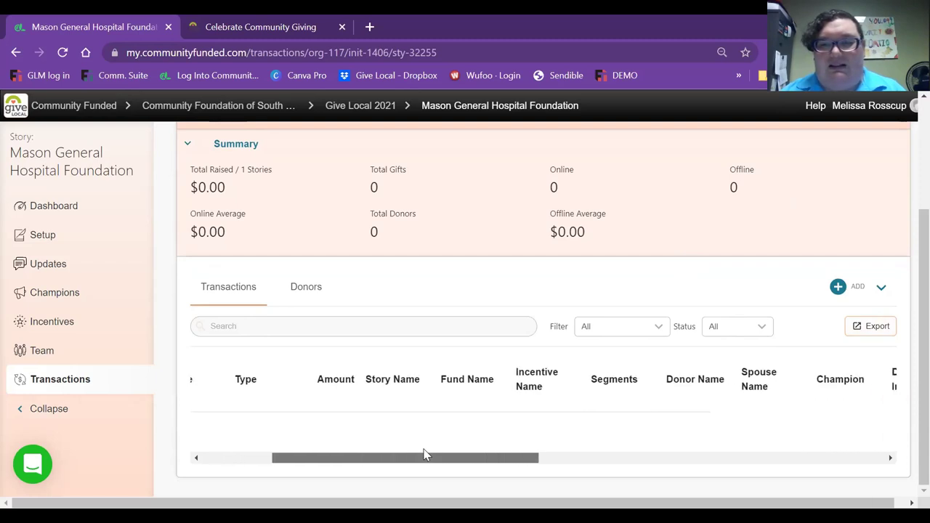
{"action": "scroll", "coordinate": [425, 455], "scroll_direction": "right", "scroll_amount": 7}
{"action": "left_click_drag", "start_coordinate": [672, 464], "coordinate": [840, 460]}
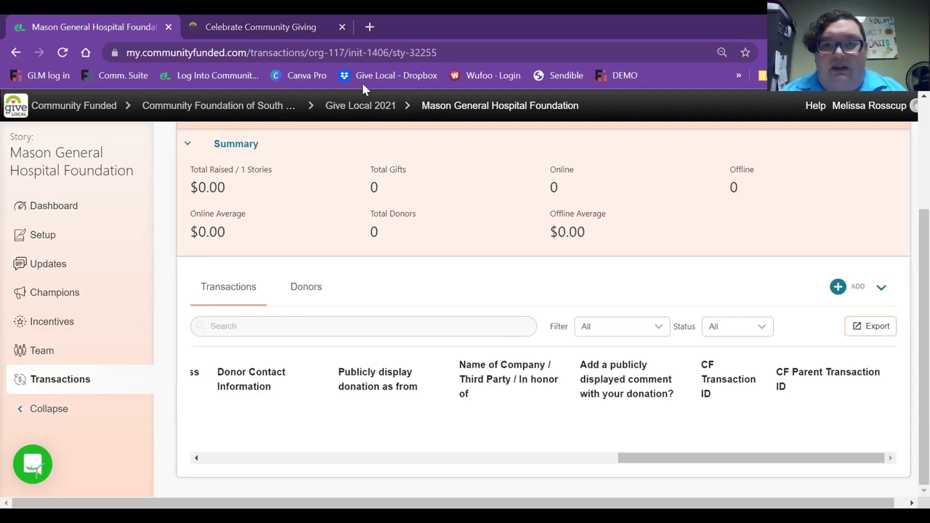
{"action": "scroll", "coordinate": [495, 370], "scroll_direction": "up", "scroll_amount": 3}
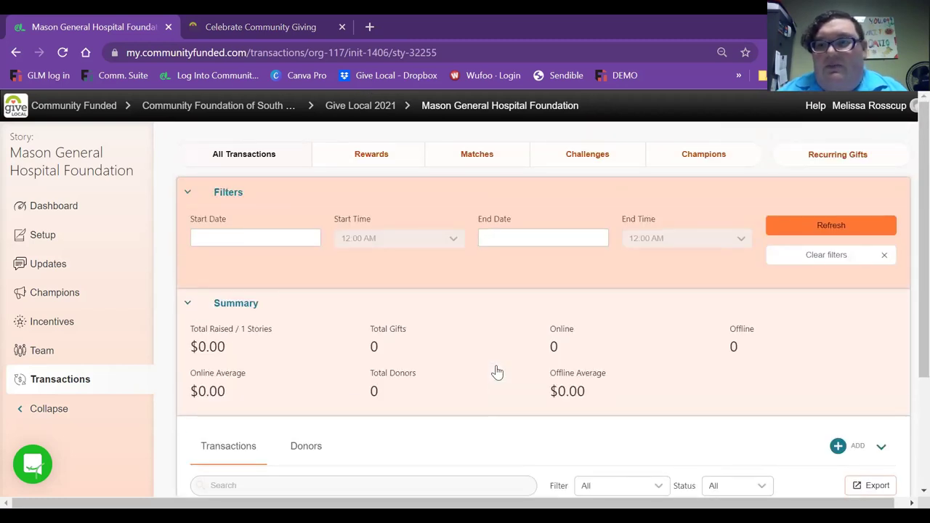
{"action": "scroll", "coordinate": [497, 372], "scroll_direction": "down", "scroll_amount": 2}
{"action": "scroll", "coordinate": [495, 371], "scroll_direction": "up", "scroll_amount": 3}
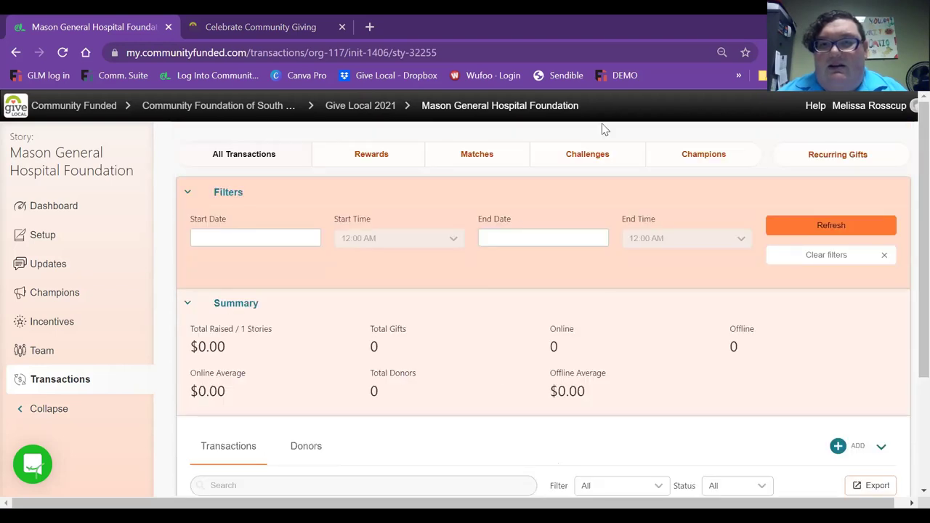
Examine the transactions attributed to champions, then return to the view of all transactions
{"action": "left_click", "coordinate": [705, 166]}
{"action": "scroll", "coordinate": [552, 368], "scroll_direction": "down", "scroll_amount": 2}
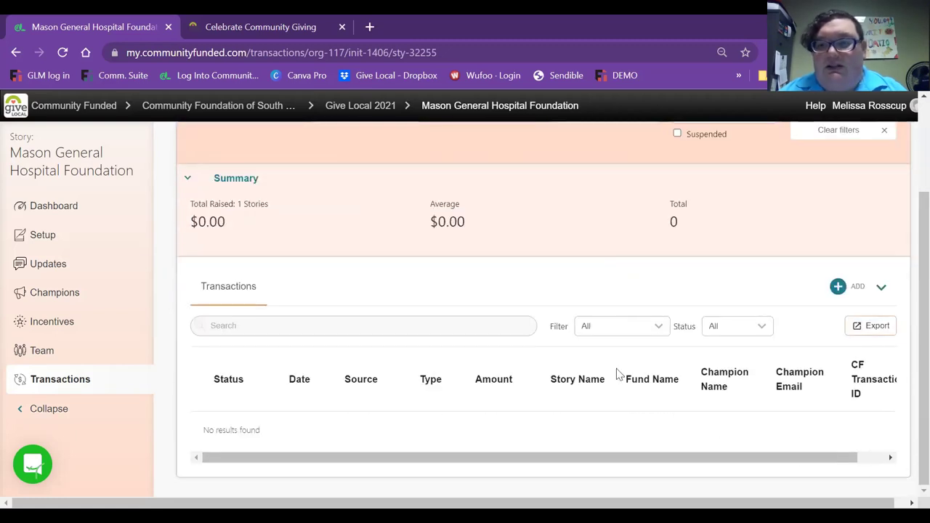
{"action": "scroll", "coordinate": [511, 373], "scroll_direction": "up", "scroll_amount": 2}
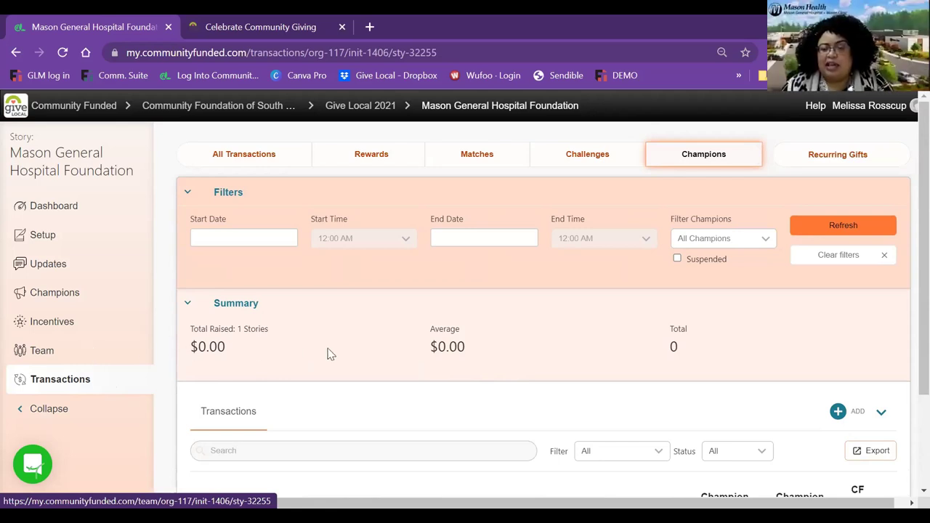
{"action": "left_click", "coordinate": [259, 159]}
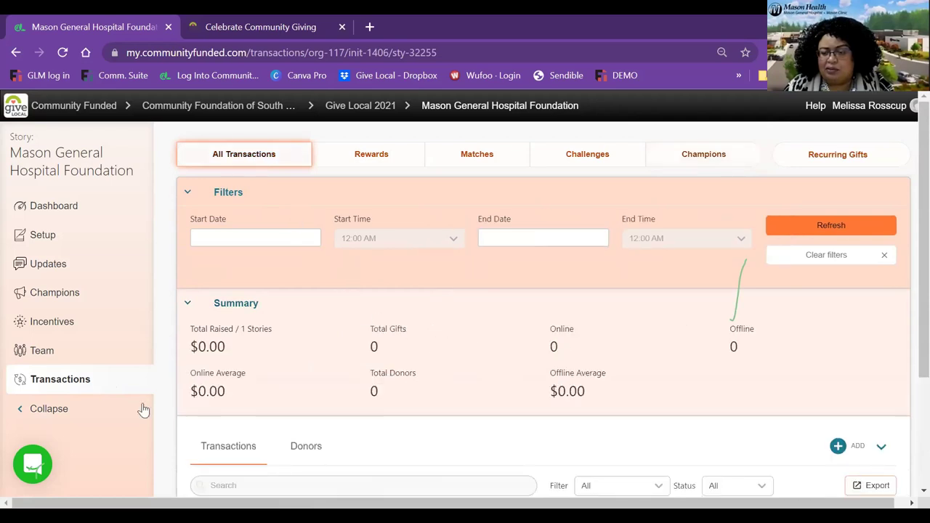
{"action": "scroll", "coordinate": [605, 372], "scroll_direction": "down", "scroll_amount": 2}
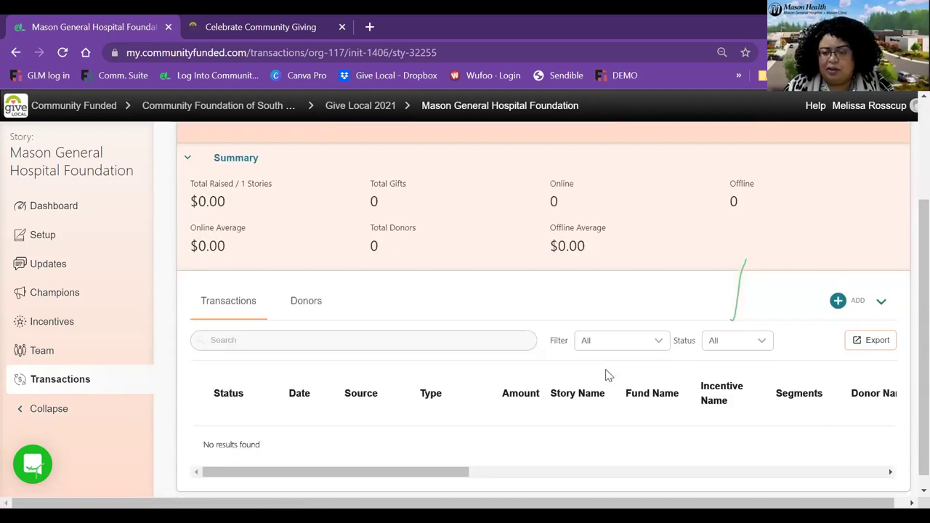
{"action": "scroll", "coordinate": [606, 372], "scroll_direction": "up", "scroll_amount": 2}
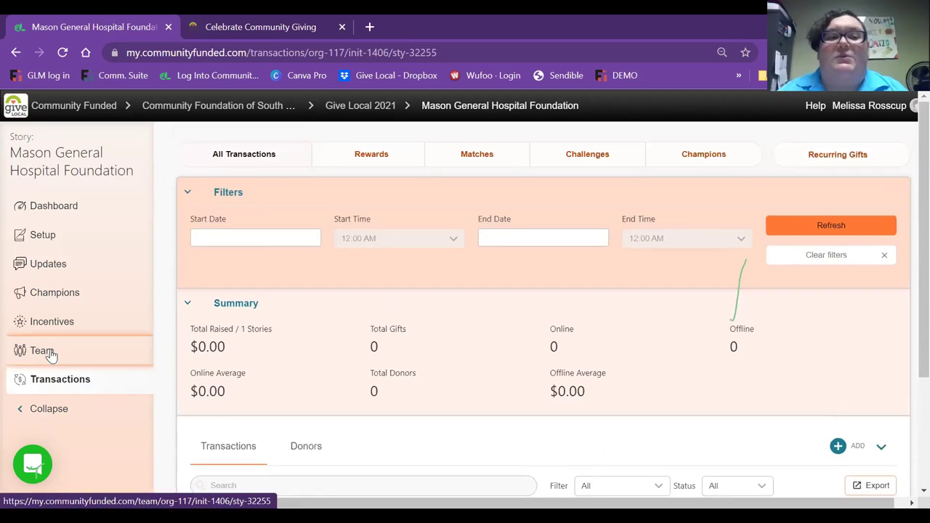
Revisit the story's team list and examine its champions overview and champion table
{"action": "left_click", "coordinate": [51, 352]}
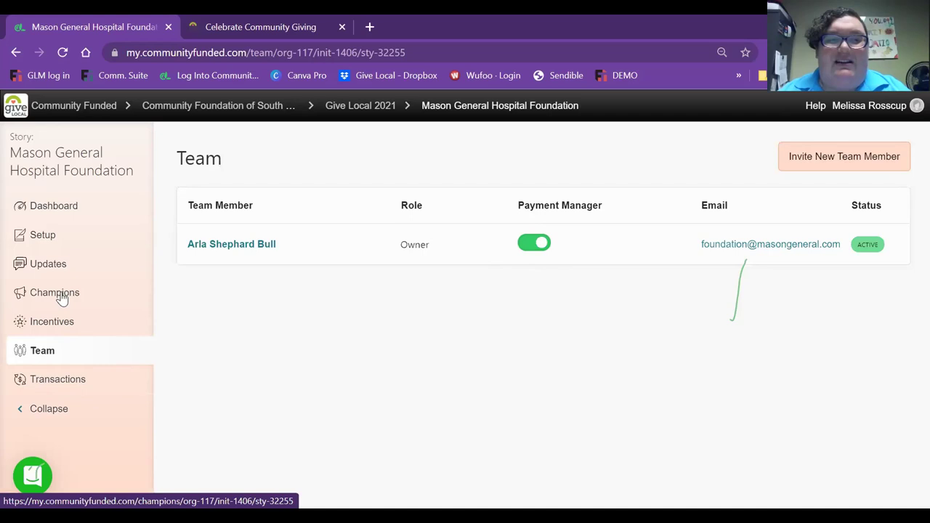
{"action": "left_click", "coordinate": [118, 301]}
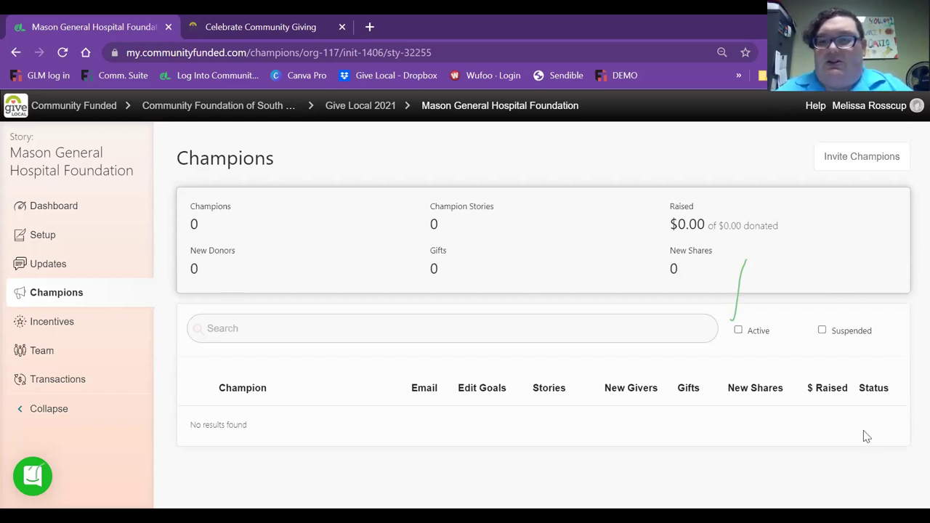
{"action": "left_click_drag", "start_coordinate": [198, 424], "coordinate": [497, 402]}
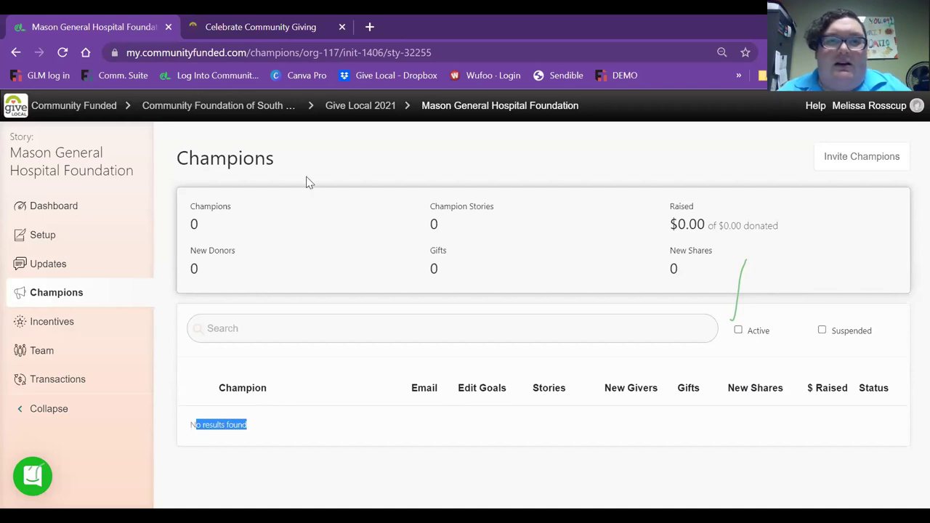
Open the Community Foundation of South Puget Sound dashboard in a new browser tab and go to the Give Local 2020 champions page
{"action": "right_click", "coordinate": [217, 108]}
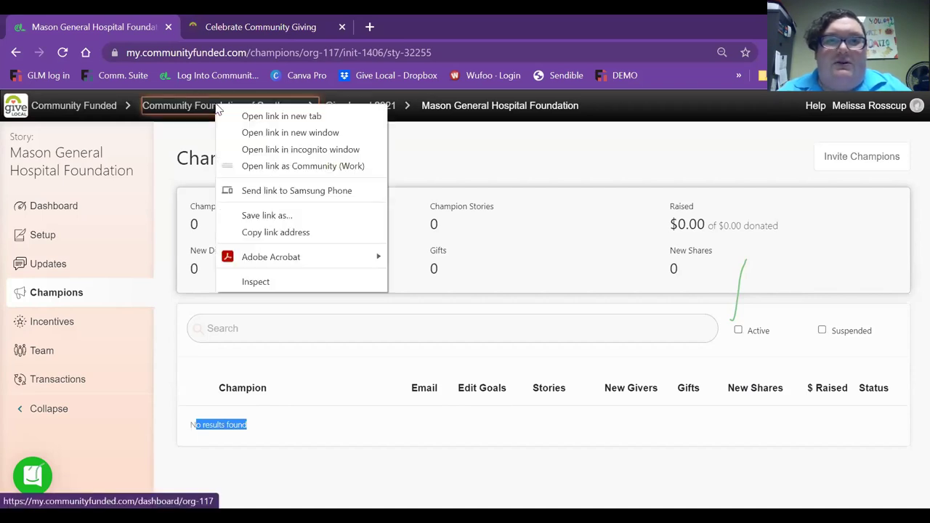
{"action": "left_click", "coordinate": [258, 117]}
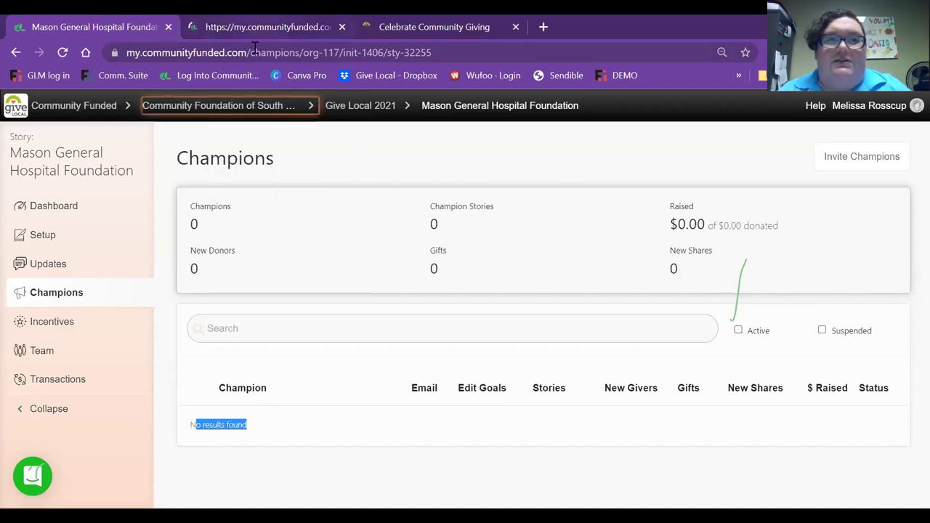
{"action": "left_click", "coordinate": [265, 27]}
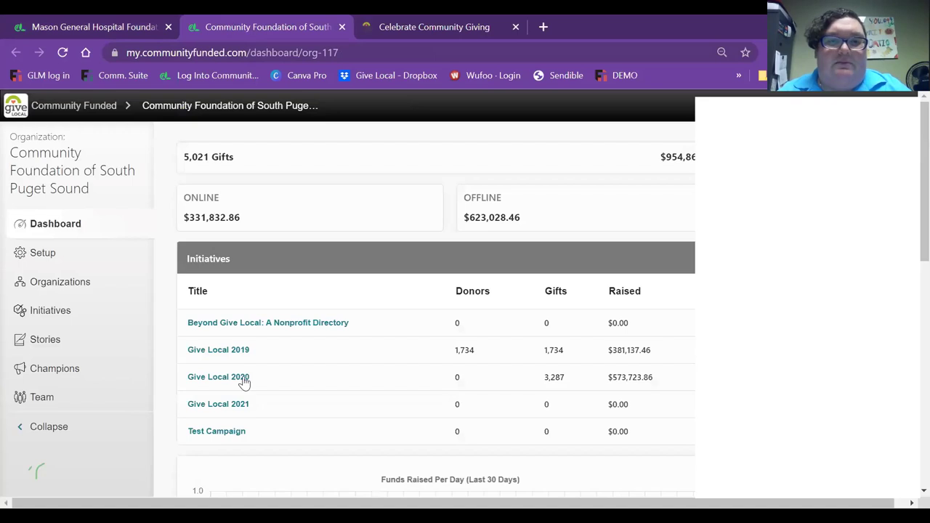
{"action": "left_click", "coordinate": [294, 380]}
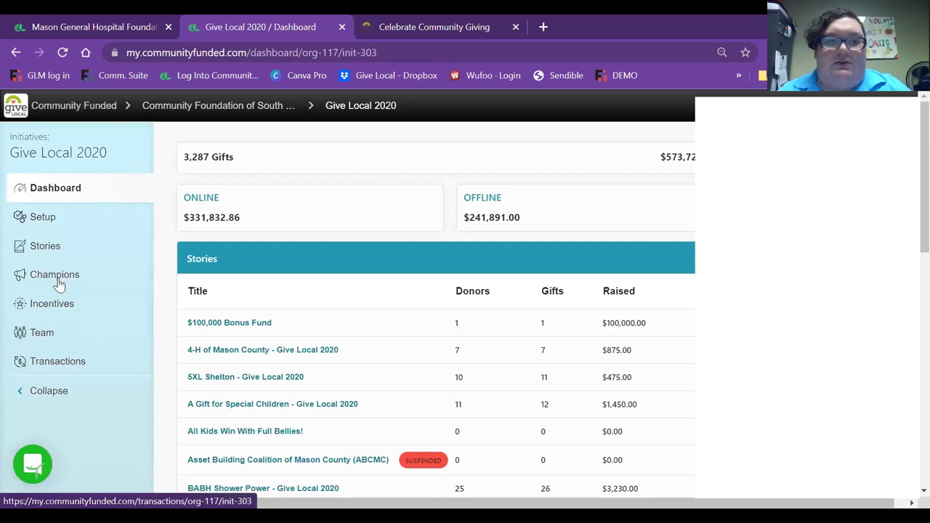
{"action": "left_click", "coordinate": [148, 282]}
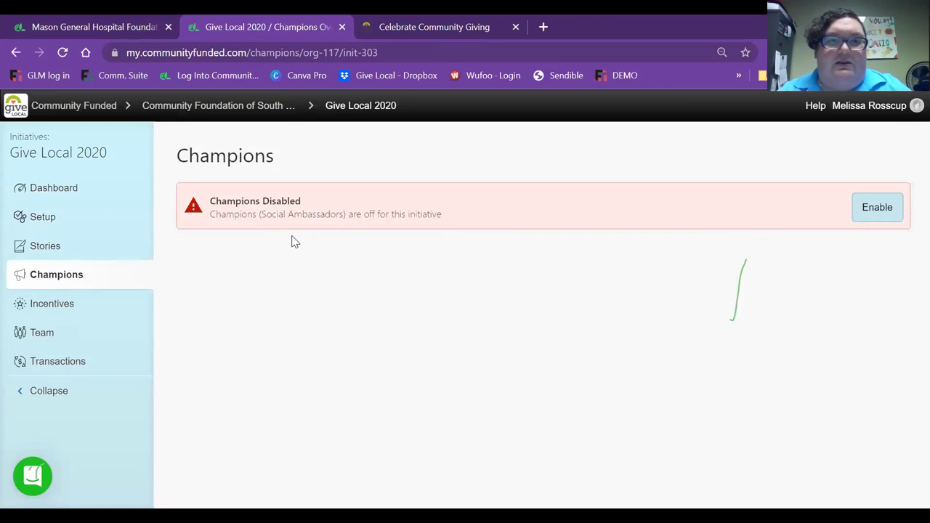
Enable champions for the Give Local 2020 initiative and review its champion summary and list of champions
{"action": "left_click", "coordinate": [877, 208]}
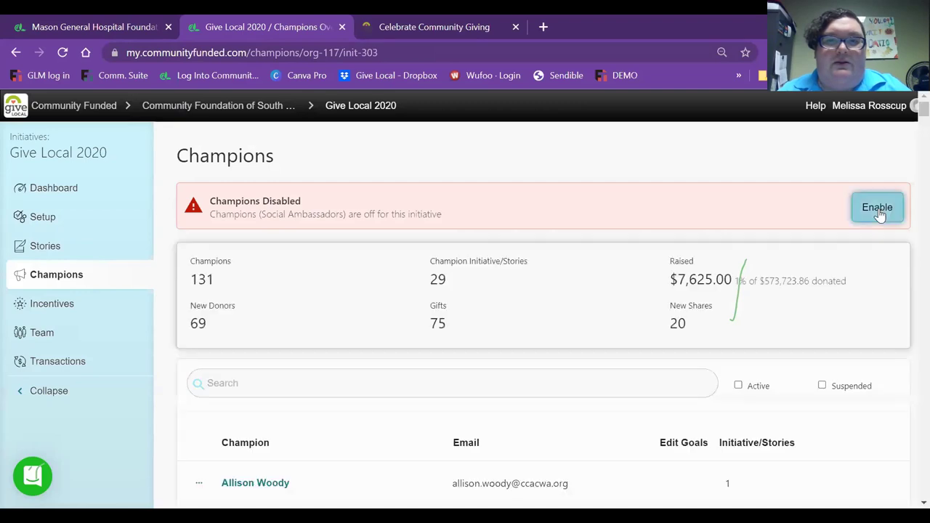
{"action": "scroll", "coordinate": [885, 213], "scroll_direction": "down", "scroll_amount": 1}
{"action": "scroll", "coordinate": [647, 354], "scroll_direction": "down", "scroll_amount": 2}
{"action": "scroll", "coordinate": [647, 354], "scroll_direction": "up", "scroll_amount": 2}
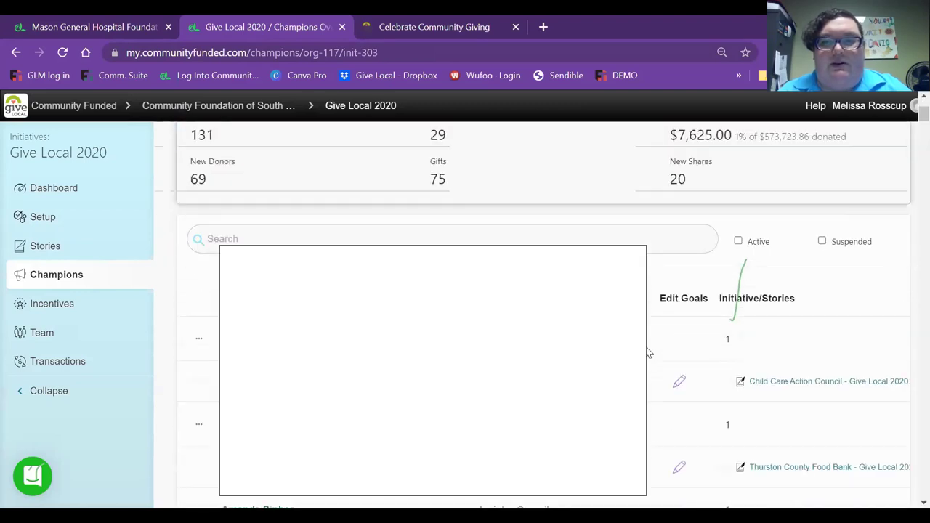
{"action": "scroll", "coordinate": [543, 315], "scroll_direction": "up", "scroll_amount": 1}
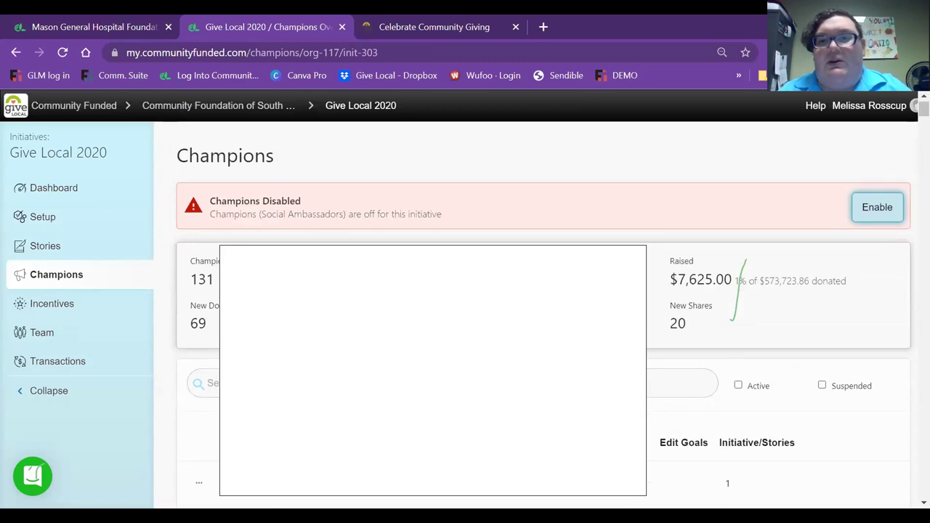
{"action": "scroll", "coordinate": [544, 314], "scroll_direction": "down", "scroll_amount": 1}
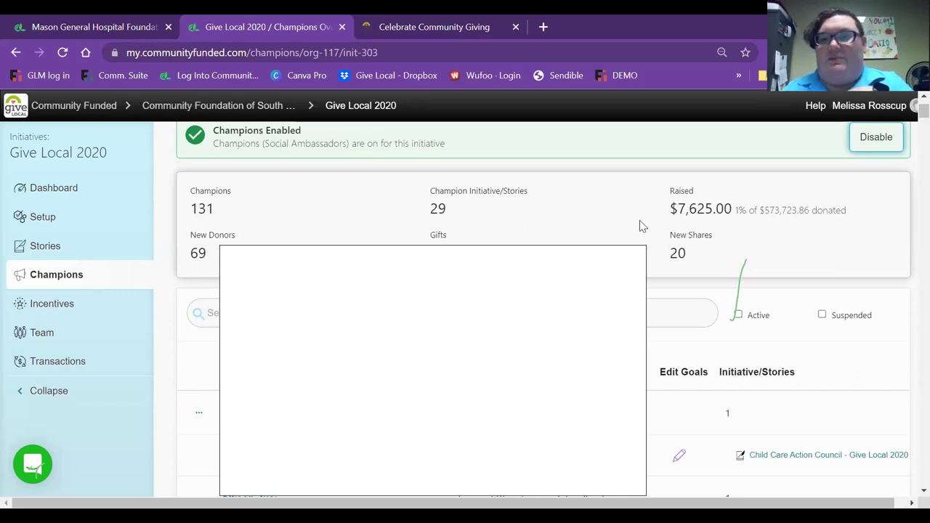
{"action": "scroll", "coordinate": [545, 313], "scroll_direction": "down", "scroll_amount": 2}
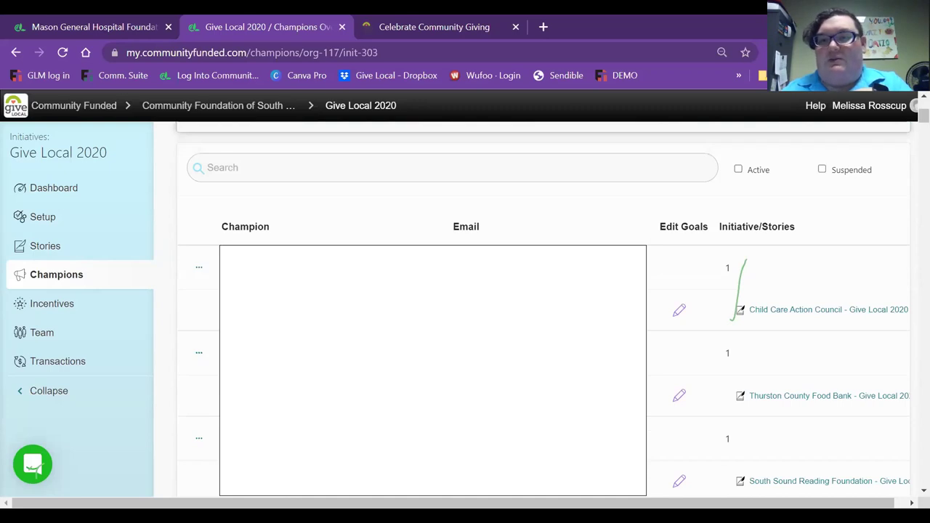
Open the goal editor for the Child Care Action Council champion, review the message and goal settings, then cancel without changes
{"action": "left_click", "coordinate": [679, 312]}
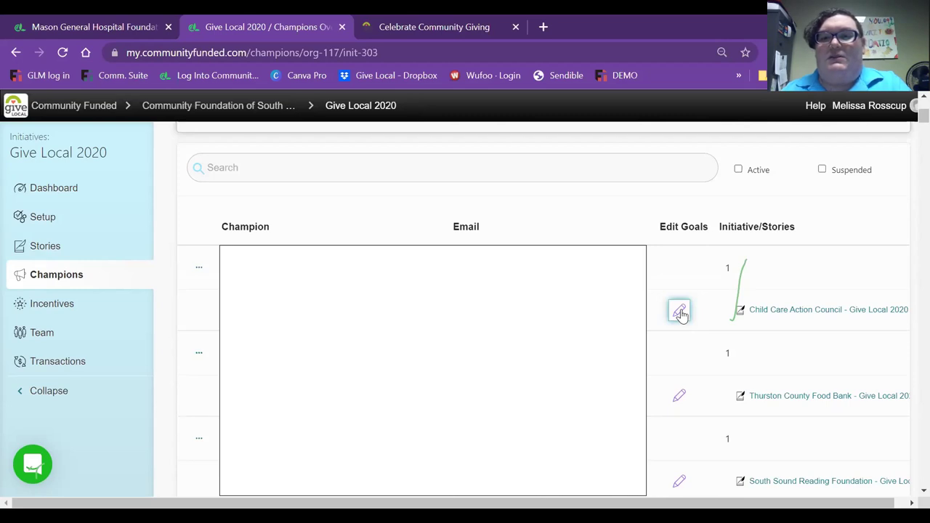
{"action": "left_click", "coordinate": [679, 312]}
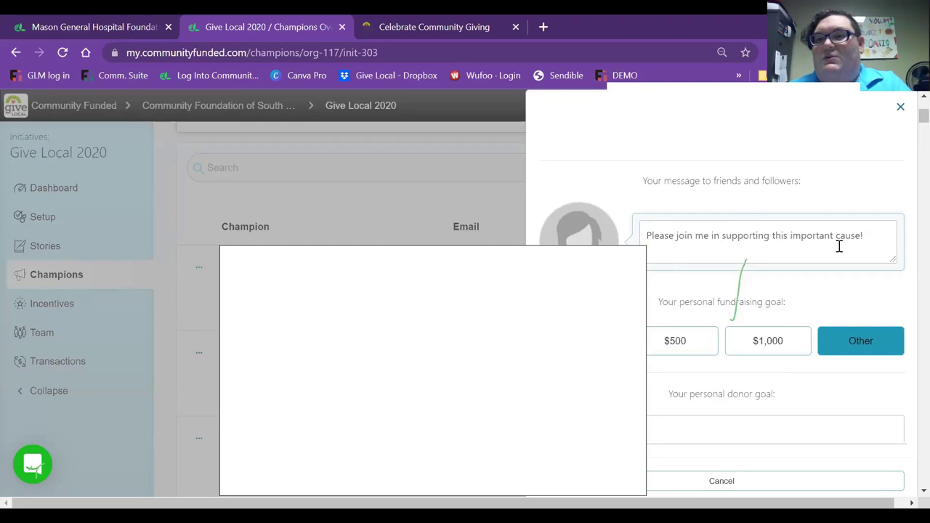
{"action": "left_click_drag", "start_coordinate": [865, 236], "coordinate": [632, 245]}
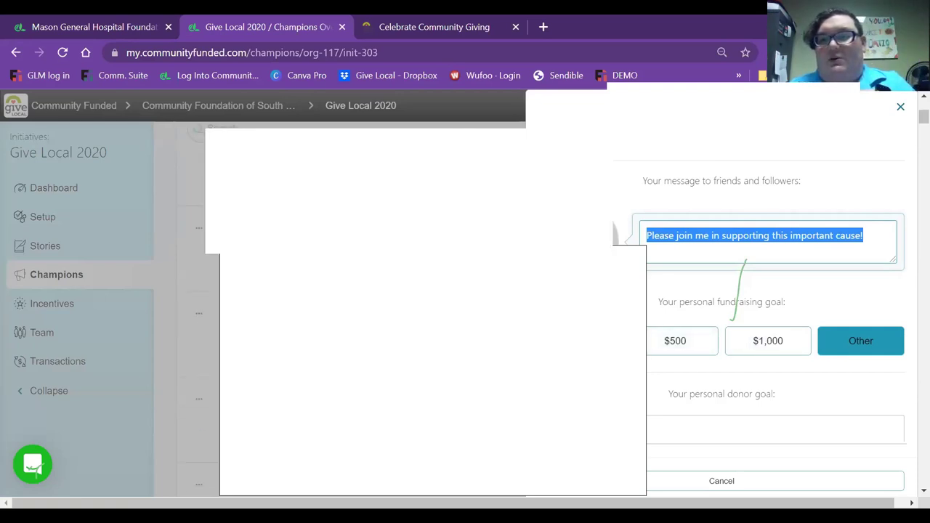
{"action": "left_click", "coordinate": [699, 490]}
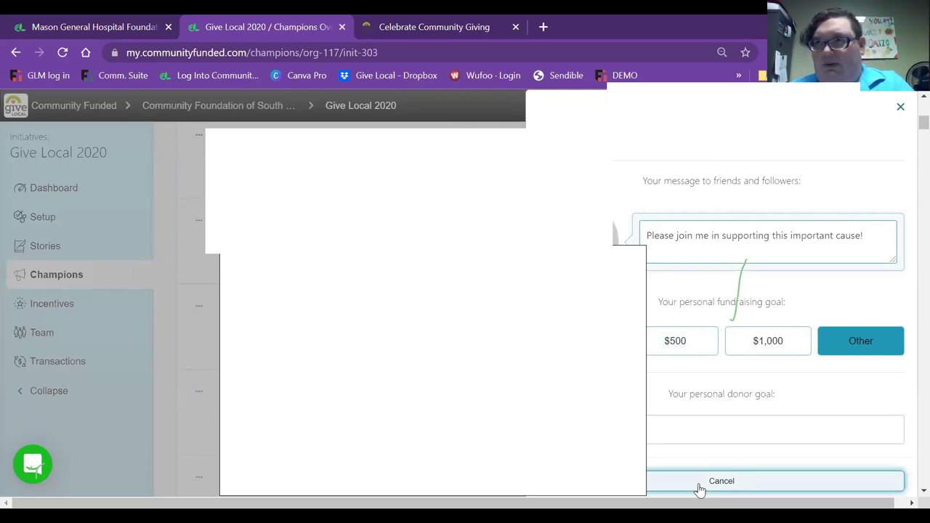
{"action": "left_click", "coordinate": [699, 488]}
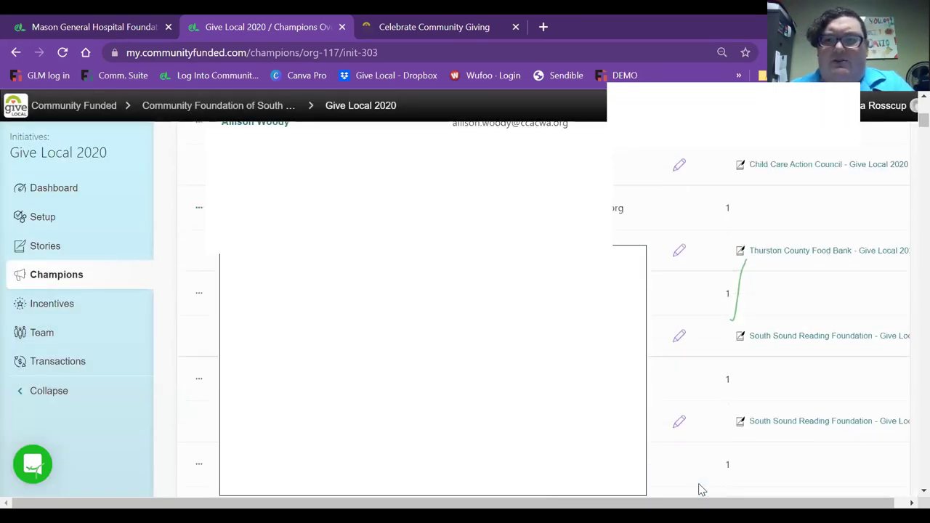
{"action": "scroll", "coordinate": [697, 487], "scroll_direction": "up", "scroll_amount": 3}
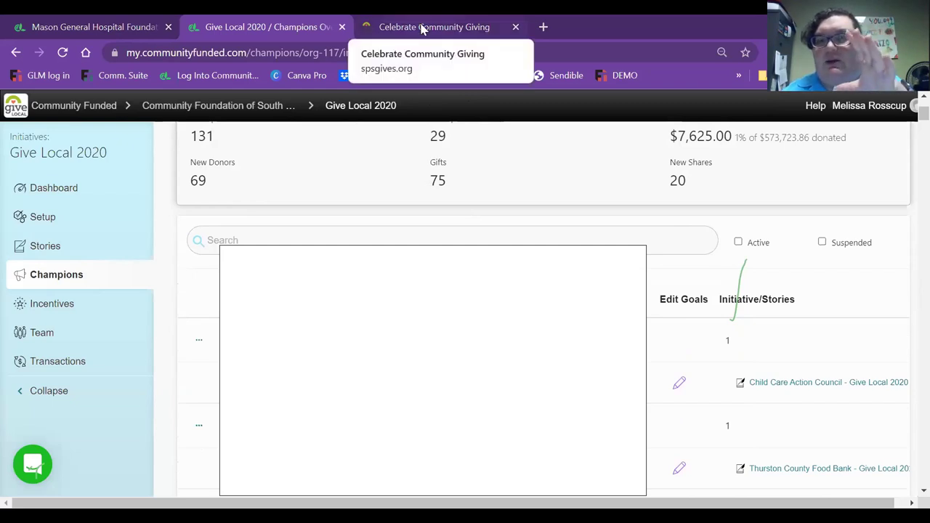
Open the Mason General Hospital Foundation story's fundraising page setup and examine the Become a Champion section in its preview
{"action": "left_click", "coordinate": [104, 31]}
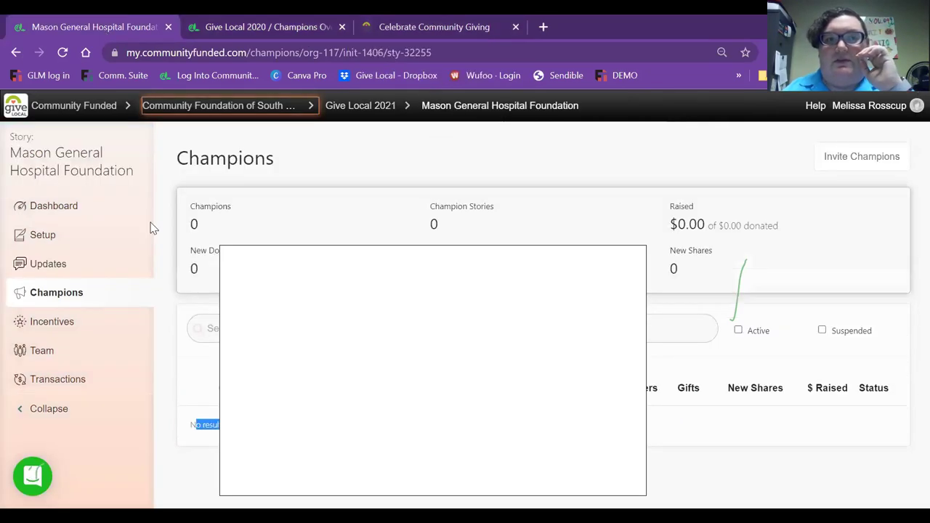
{"action": "left_click", "coordinate": [45, 238]}
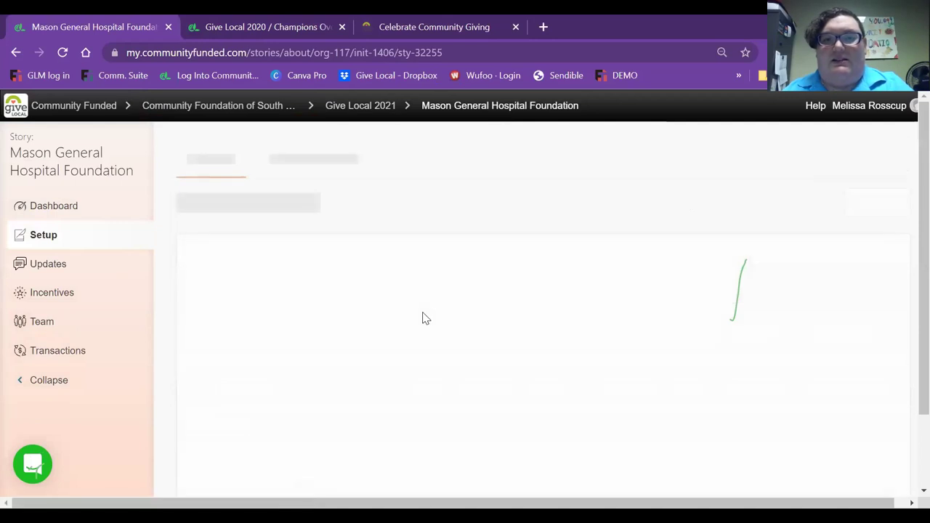
{"action": "left_click", "coordinate": [274, 169]}
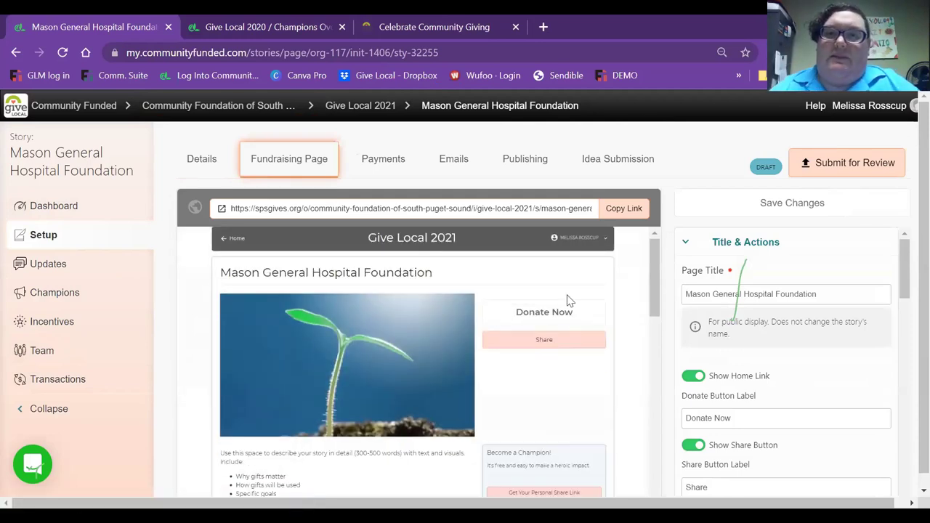
{"action": "scroll", "coordinate": [630, 355], "scroll_direction": "down", "scroll_amount": 5}
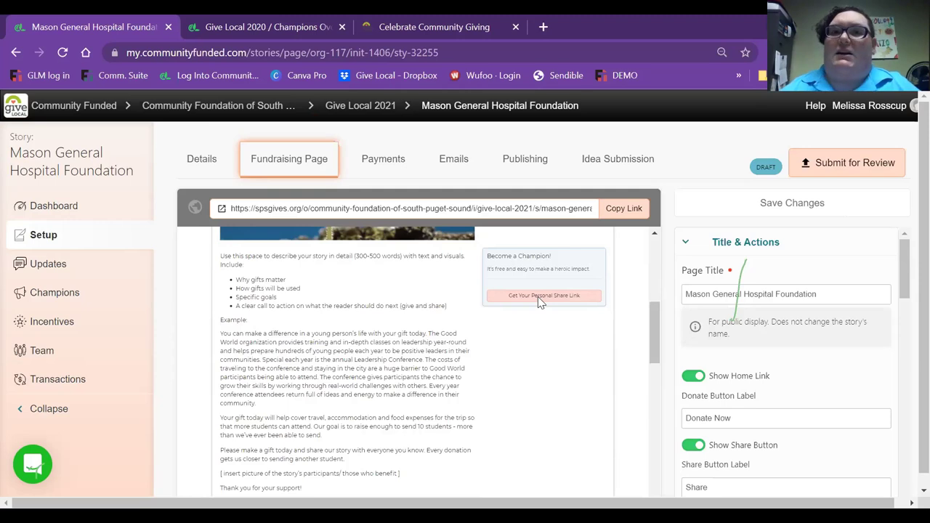
Return to the Give Local 2020 champions list and view the management actions available for the first champion
{"action": "left_click", "coordinate": [265, 24]}
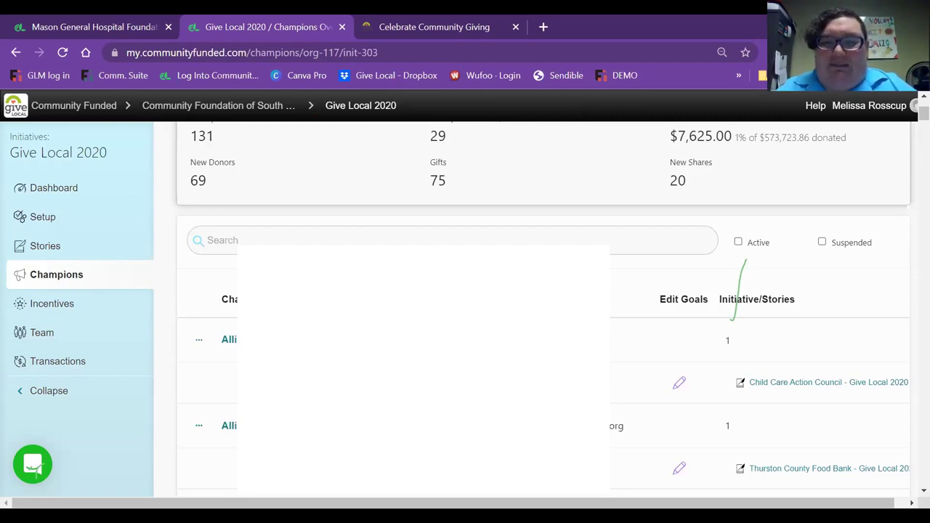
{"action": "scroll", "coordinate": [161, 277], "scroll_direction": "down", "scroll_amount": 1}
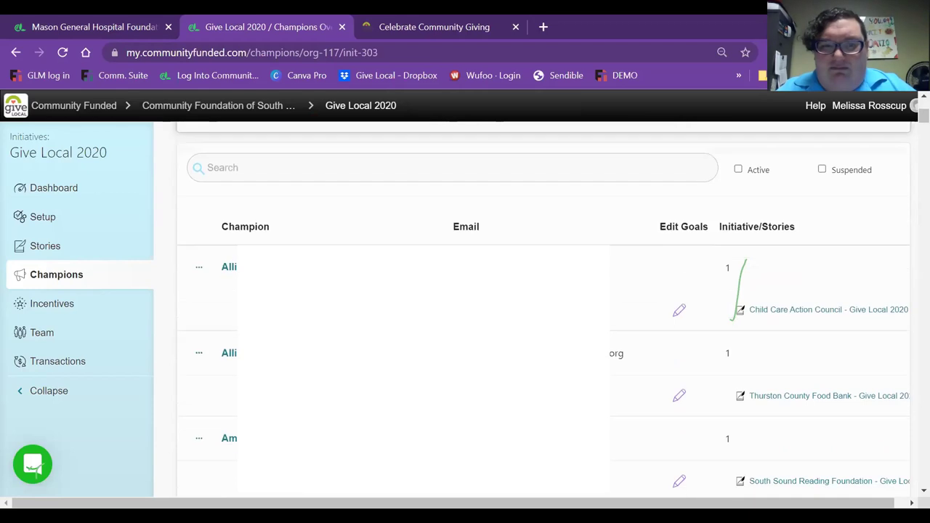
{"action": "left_click", "coordinate": [198, 272]}
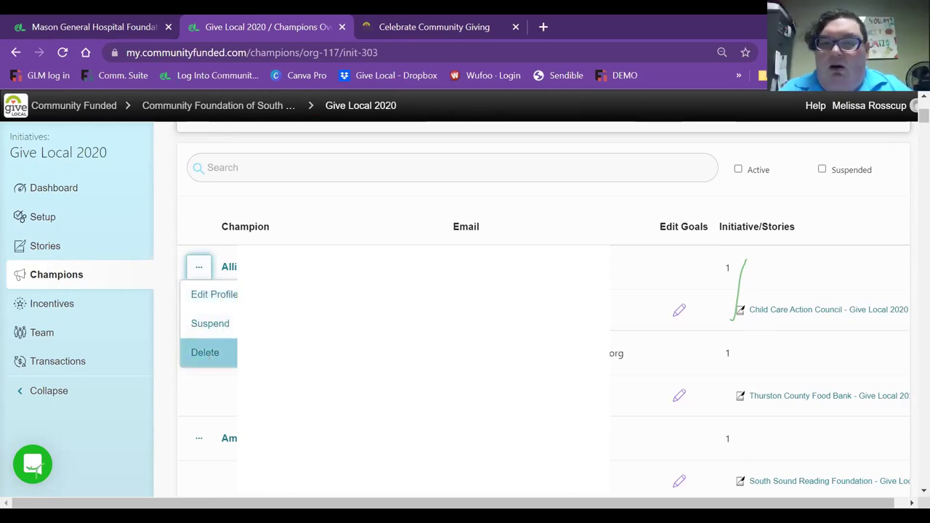
{"action": "left_click", "coordinate": [389, 233]}
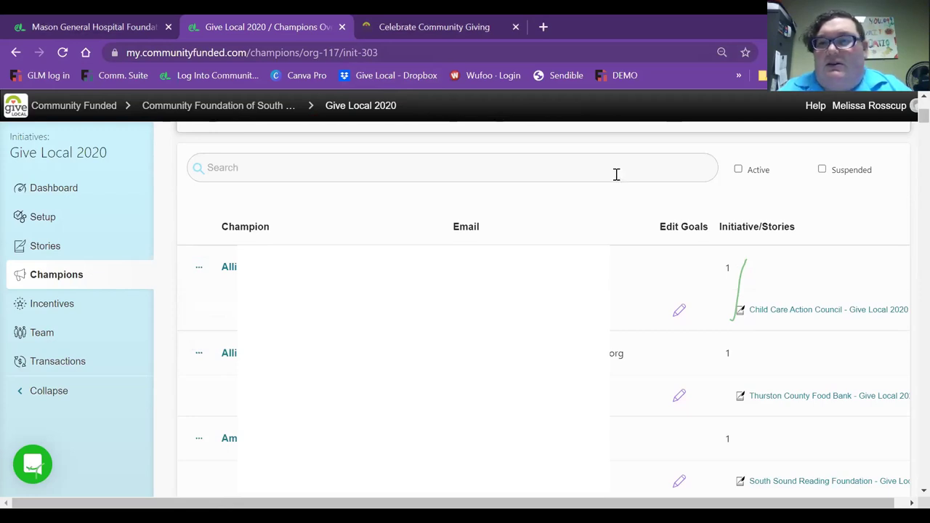
{"action": "scroll", "coordinate": [616, 174], "scroll_direction": "up", "scroll_amount": 3}
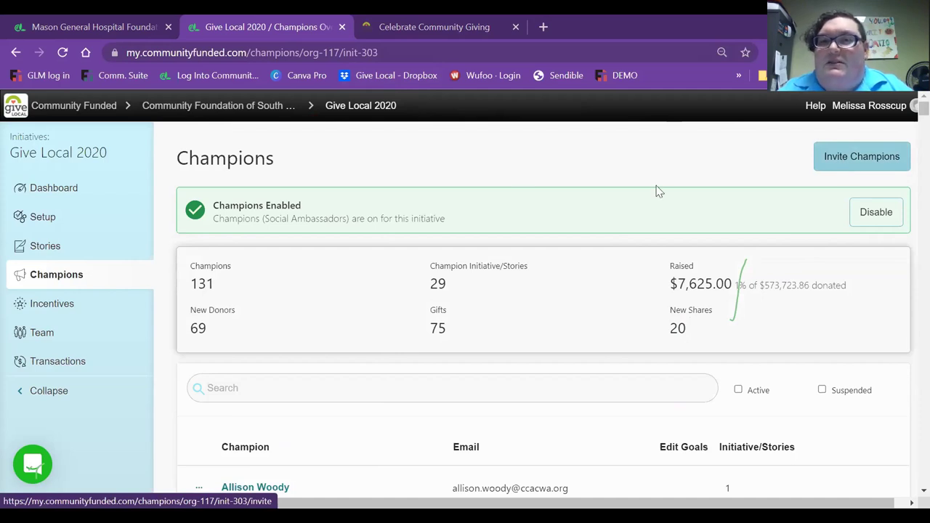
Return to the Mason General Hospital Foundation story's champions page, then open the Community Funded Help Center
{"action": "key", "text": "ctrl+shift+Tab"}
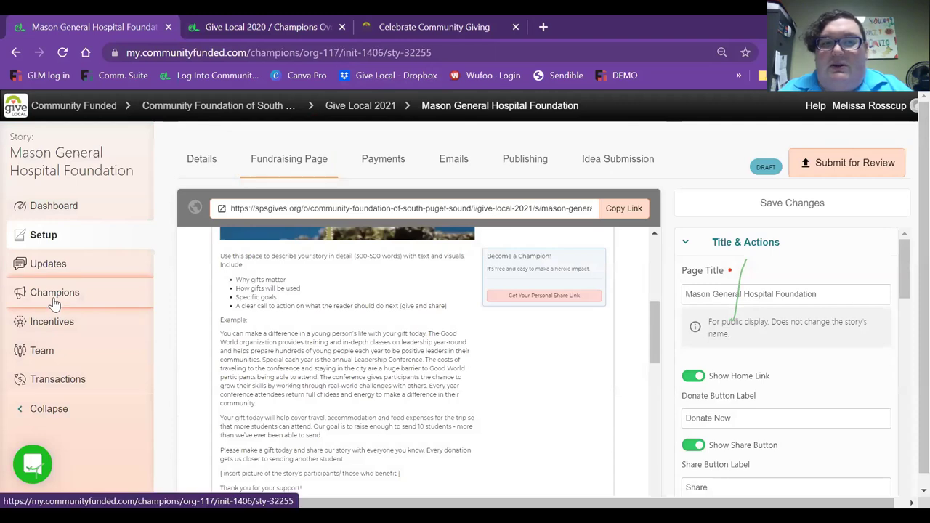
{"action": "left_click", "coordinate": [55, 294]}
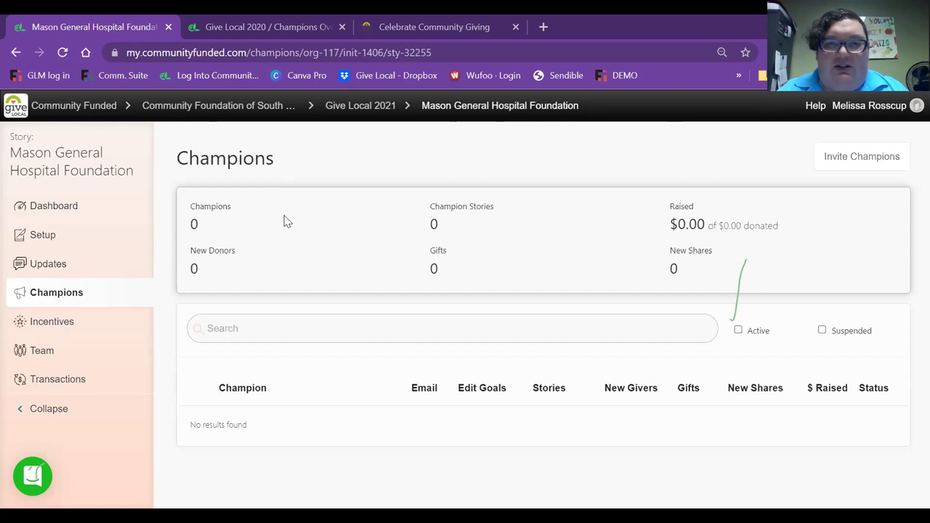
{"action": "left_click", "coordinate": [424, 176]}
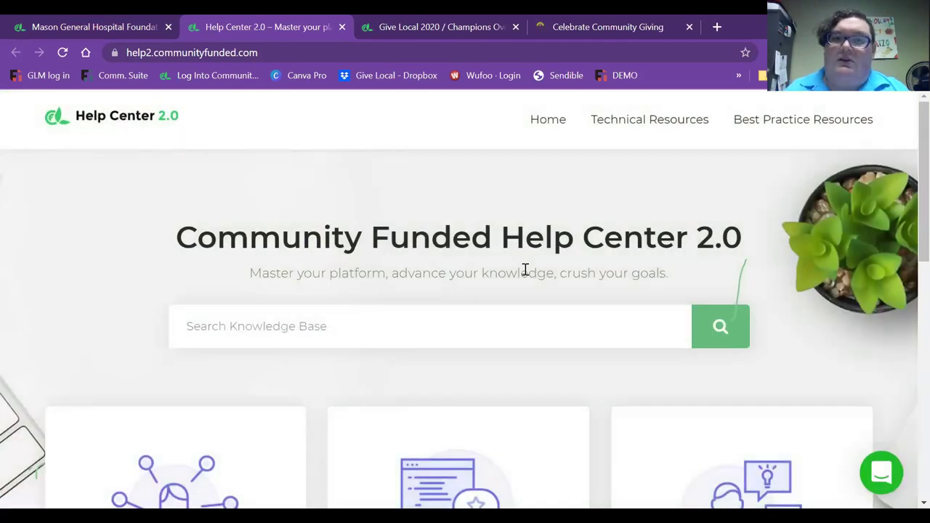
Examine the Help Center's knowledge base search and resource sections, then close it and return to the story's champions page
{"action": "left_click", "coordinate": [380, 329]}
{"action": "scroll", "coordinate": [145, 266], "scroll_direction": "down", "scroll_amount": 2}
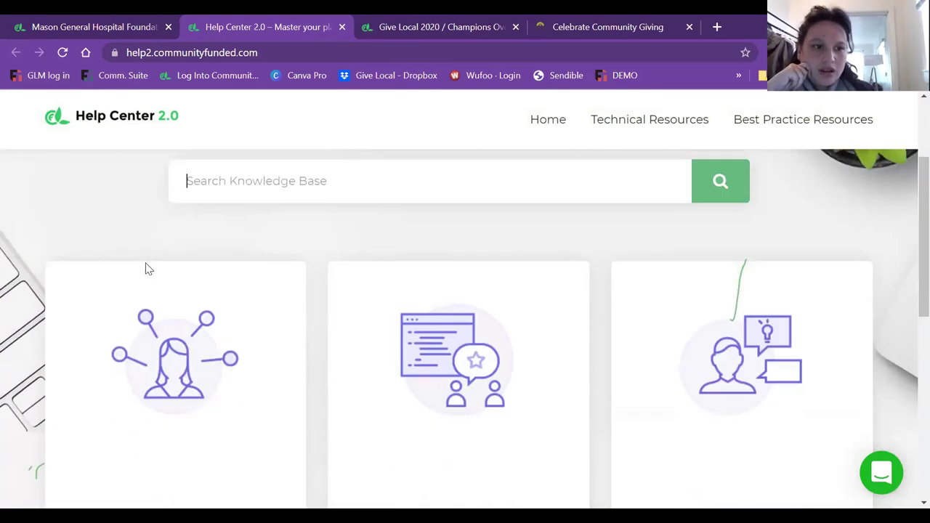
{"action": "scroll", "coordinate": [125, 275], "scroll_direction": "up", "scroll_amount": 1}
{"action": "scroll", "coordinate": [122, 273], "scroll_direction": "up", "scroll_amount": 1}
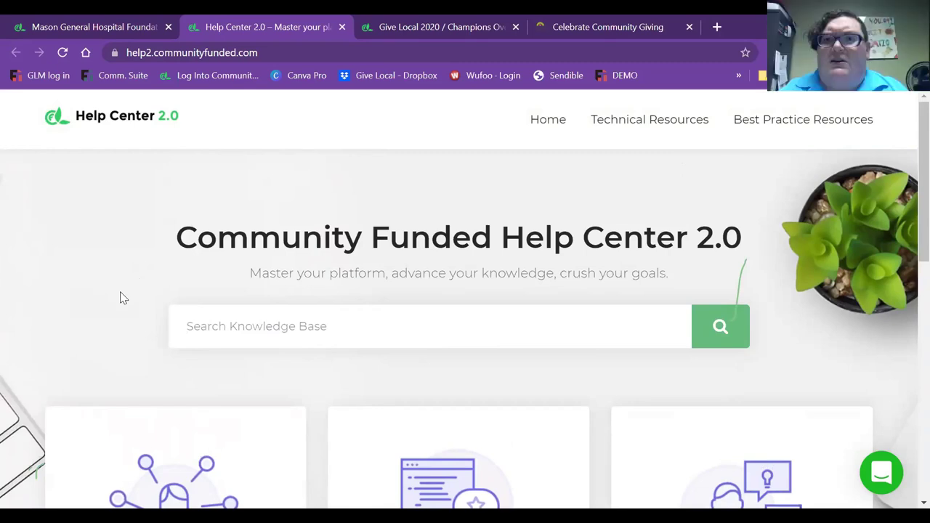
{"action": "scroll", "coordinate": [124, 298], "scroll_direction": "down", "scroll_amount": 1}
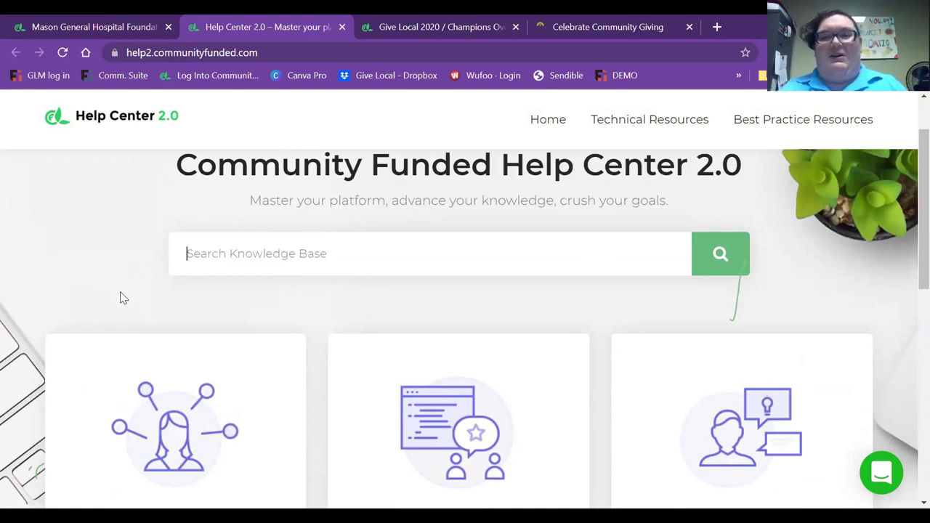
{"action": "scroll", "coordinate": [129, 305], "scroll_direction": "down", "scroll_amount": 3}
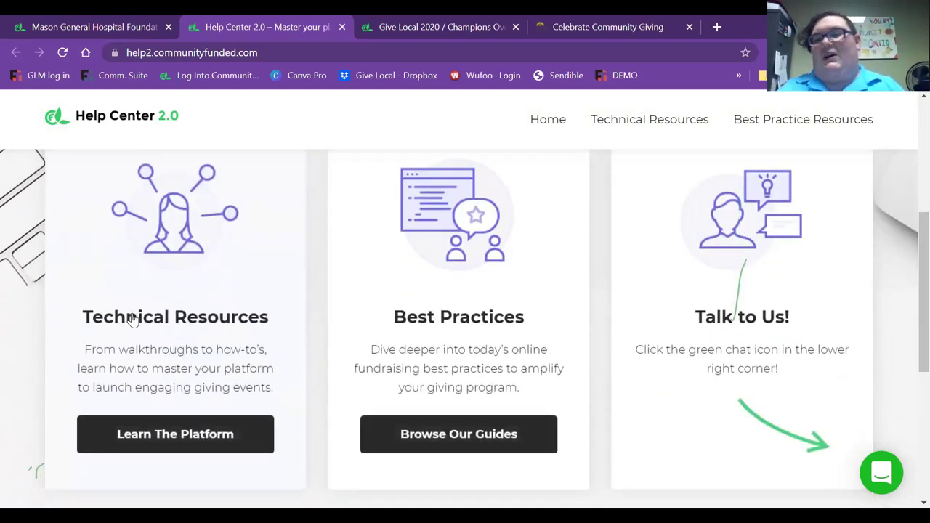
{"action": "scroll", "coordinate": [133, 320], "scroll_direction": "up", "scroll_amount": 4}
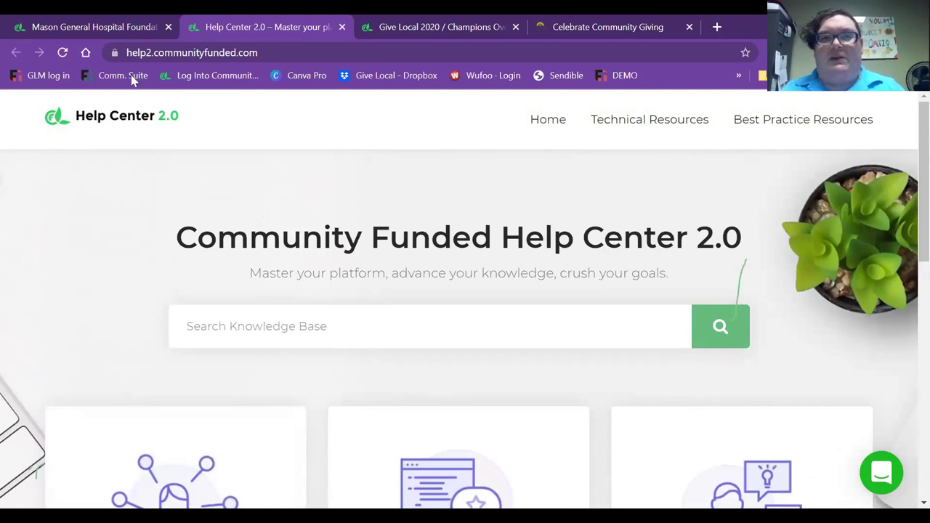
{"action": "left_click", "coordinate": [115, 33]}
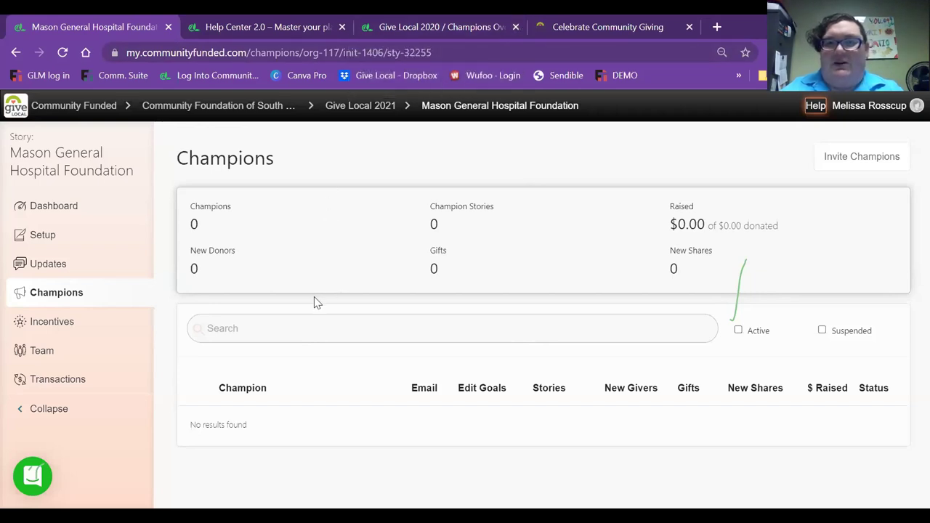
{"action": "left_click", "coordinate": [341, 27]}
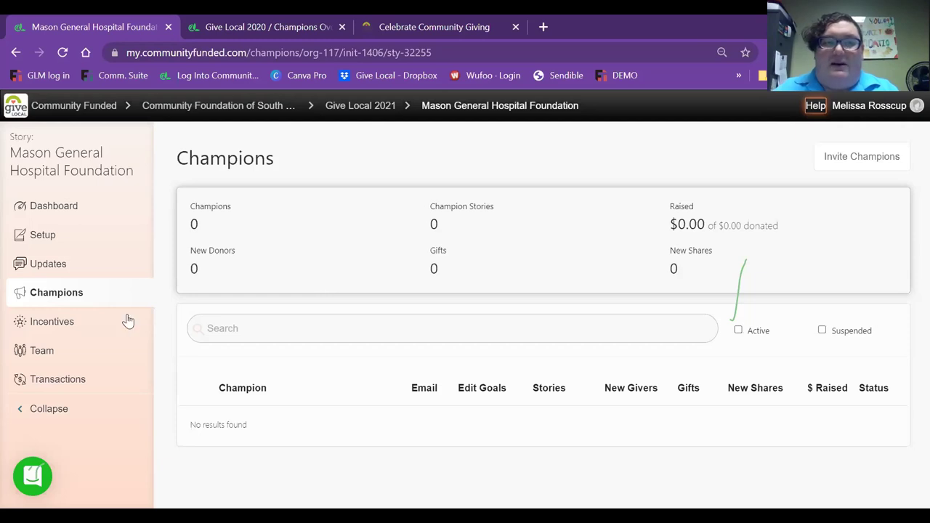
Start a new post in the story's updates and go through its empty title and body fields
{"action": "left_click", "coordinate": [65, 270]}
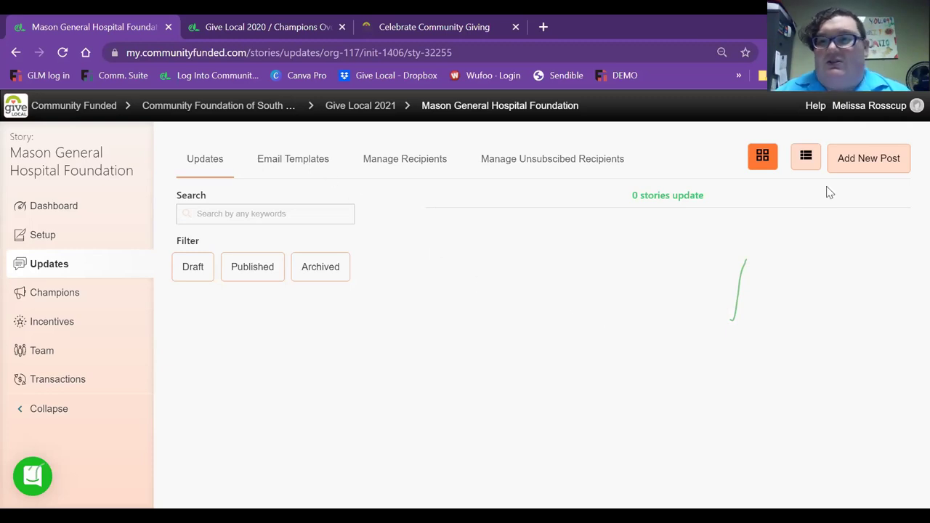
{"action": "left_click", "coordinate": [861, 172]}
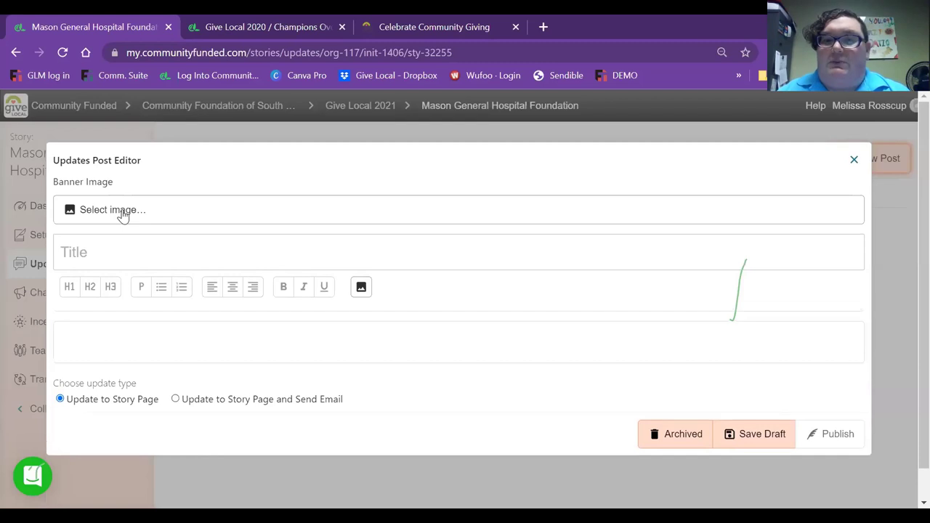
{"action": "left_click", "coordinate": [109, 252]}
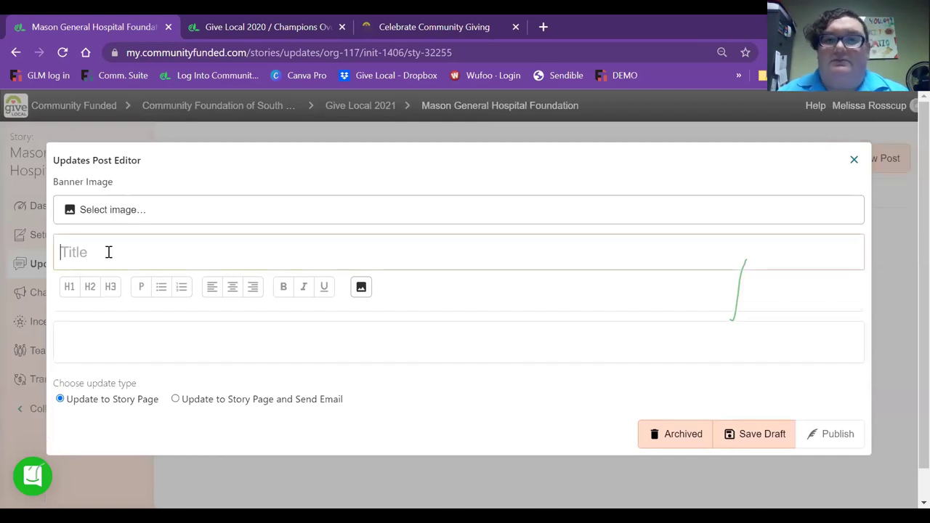
{"action": "left_click", "coordinate": [94, 353]}
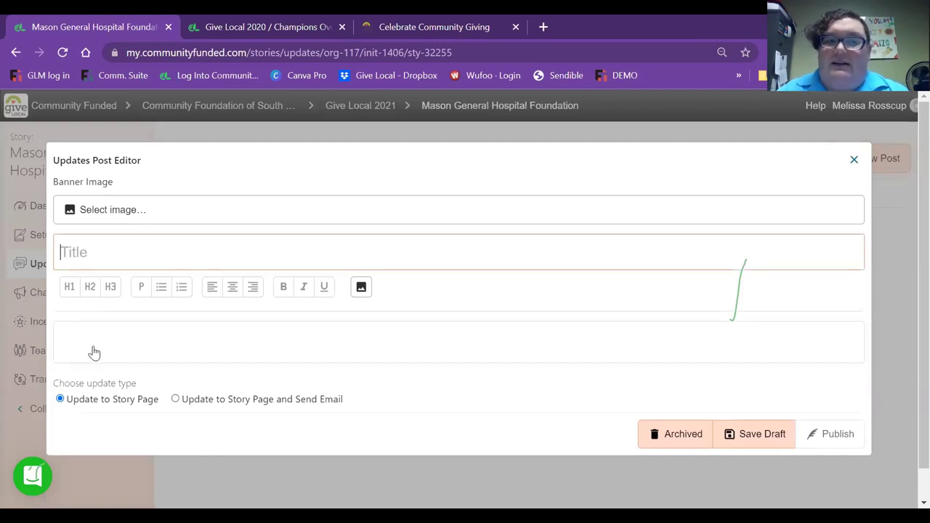
{"action": "left_click", "coordinate": [95, 352]}
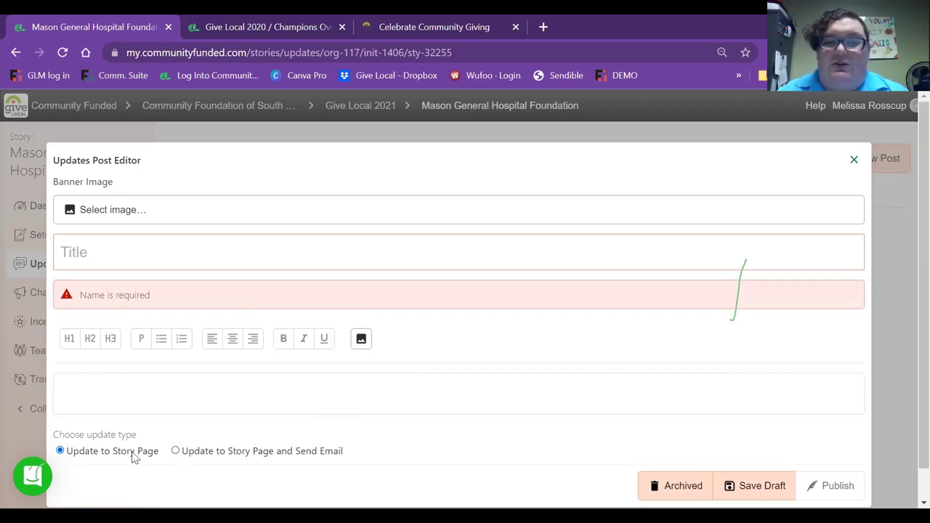
Set the post's update type to Update to Story Page and Send Email, and review the template, recipient and publishing options
{"action": "left_click", "coordinate": [175, 450]}
{"action": "scroll", "coordinate": [401, 413], "scroll_direction": "down", "scroll_amount": 2}
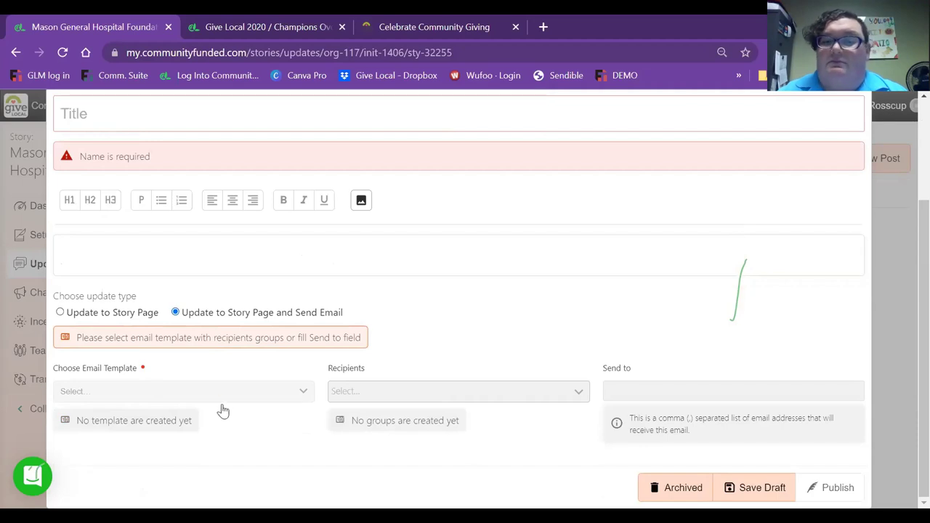
{"action": "scroll", "coordinate": [616, 369], "scroll_direction": "up", "scroll_amount": 1}
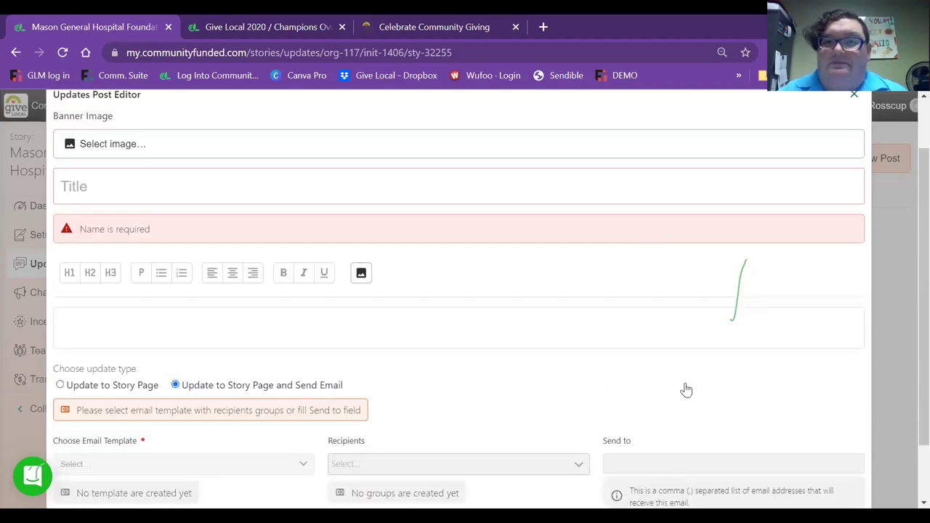
{"action": "scroll", "coordinate": [743, 377], "scroll_direction": "down", "scroll_amount": 1}
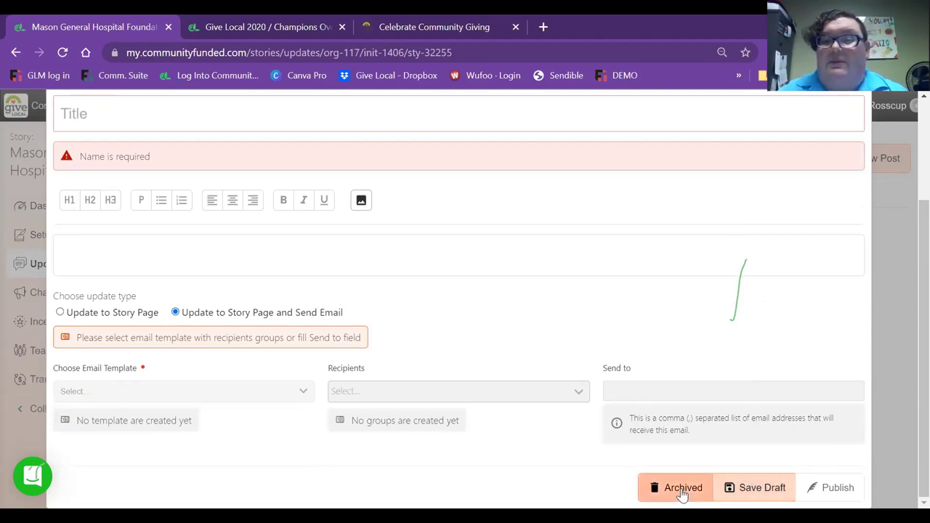
{"action": "scroll", "coordinate": [685, 492], "scroll_direction": "up", "scroll_amount": 3}
{"action": "scroll", "coordinate": [683, 494], "scroll_direction": "down", "scroll_amount": 3}
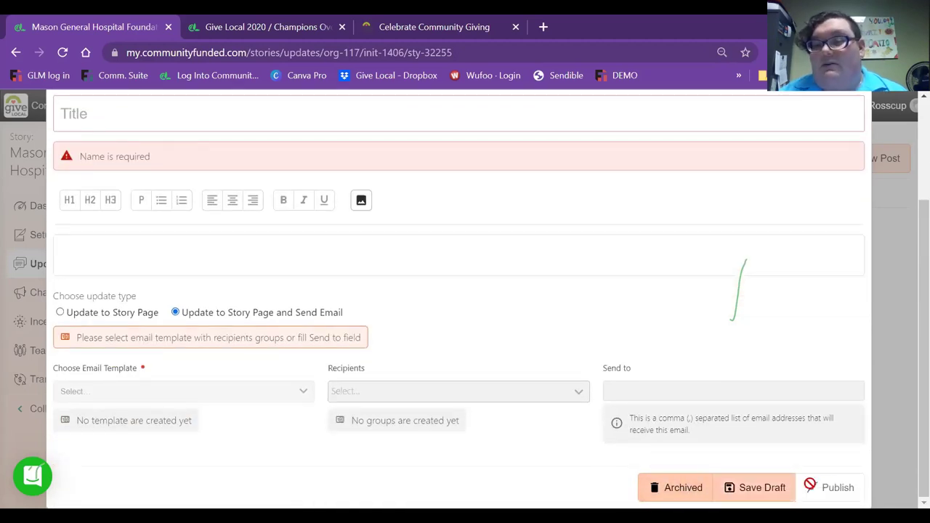
{"action": "scroll", "coordinate": [810, 213], "scroll_direction": "up", "scroll_amount": 3}
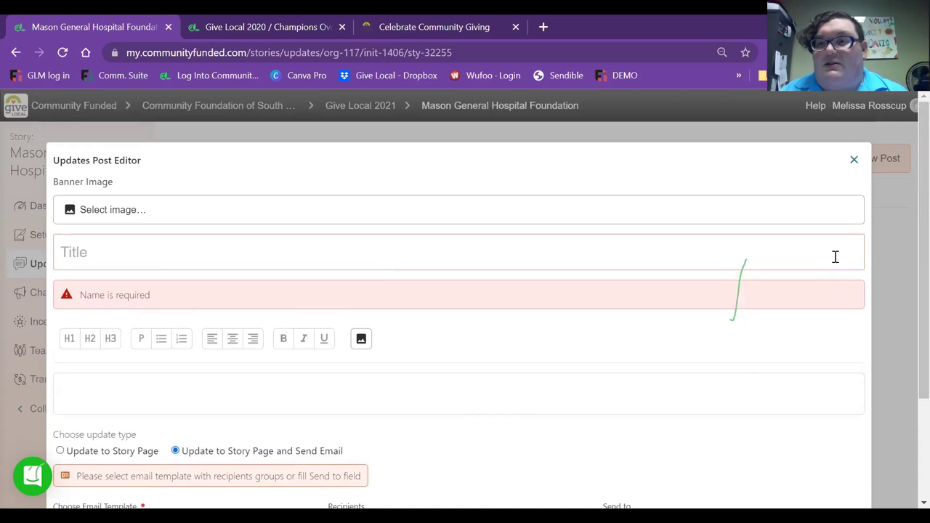
Close the updates post editor without saving the post, and close the Give Local 2020 champions page
{"action": "left_click", "coordinate": [854, 162]}
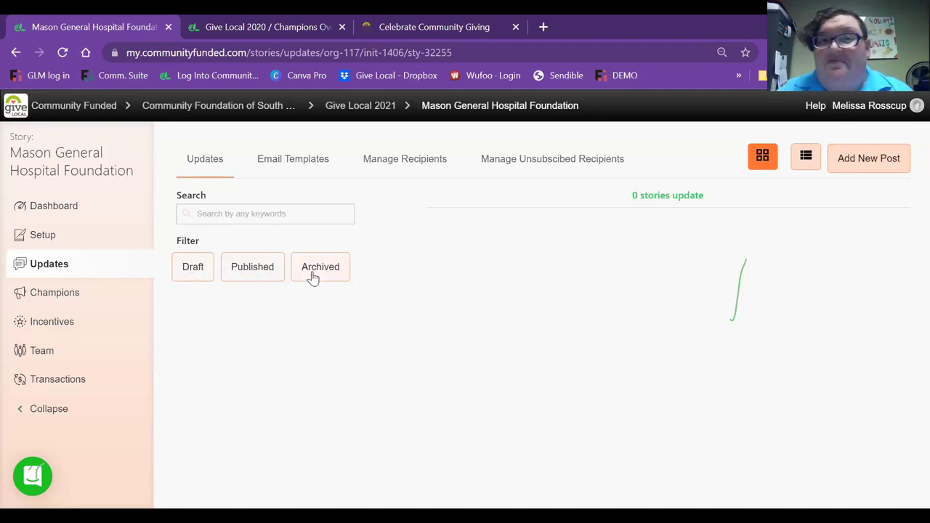
{"action": "left_click", "coordinate": [342, 27]}
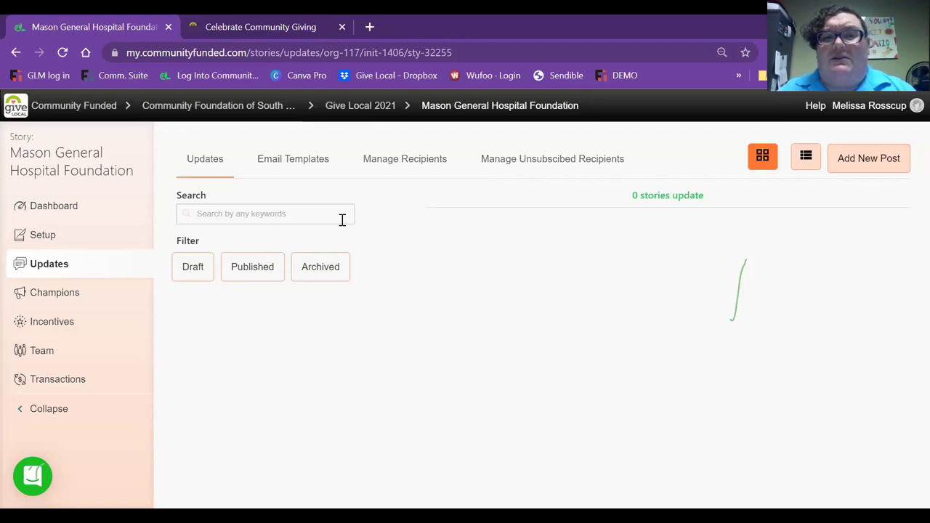
Start a new email template for the story's updates and review its name, activation, email subject and sender fields
{"action": "left_click", "coordinate": [300, 169]}
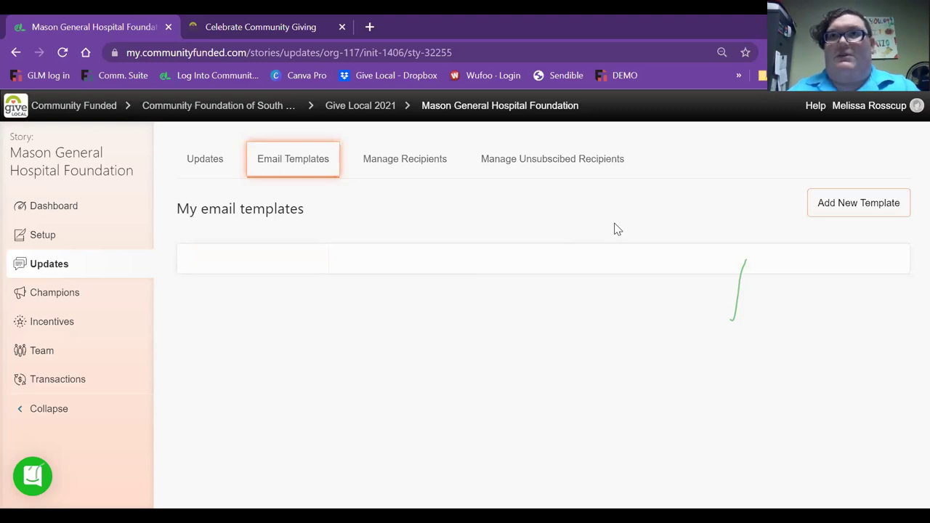
{"action": "left_click", "coordinate": [840, 211]}
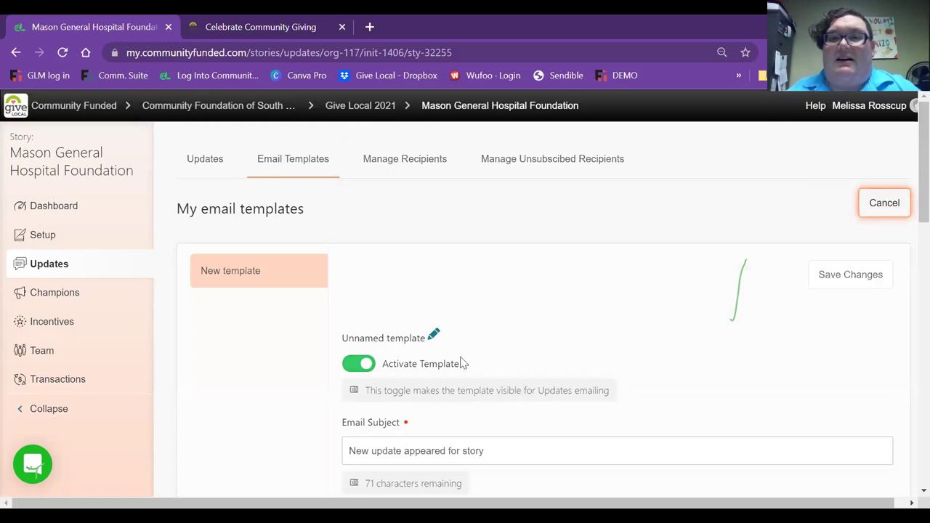
{"action": "scroll", "coordinate": [519, 263], "scroll_direction": "down", "scroll_amount": 4}
{"action": "scroll", "coordinate": [318, 337], "scroll_direction": "down", "scroll_amount": 4}
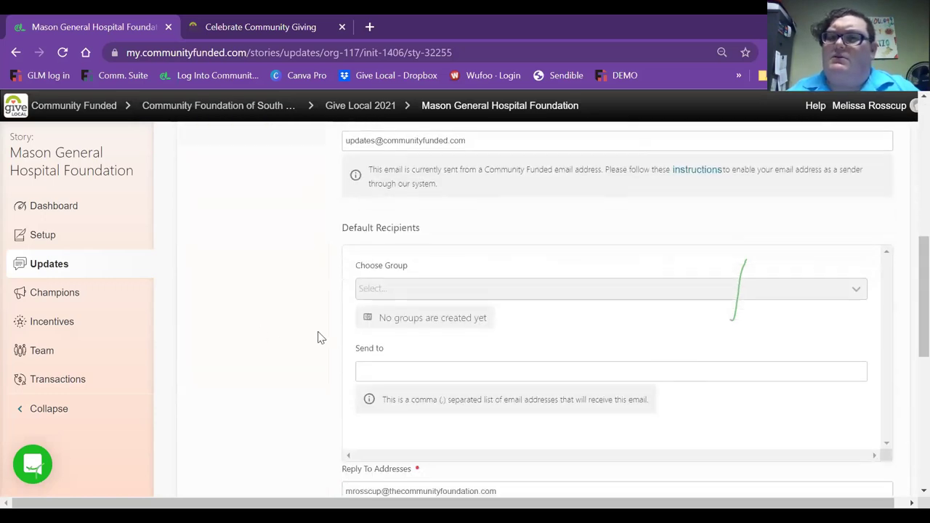
{"action": "scroll", "coordinate": [318, 337], "scroll_direction": "up", "scroll_amount": 4}
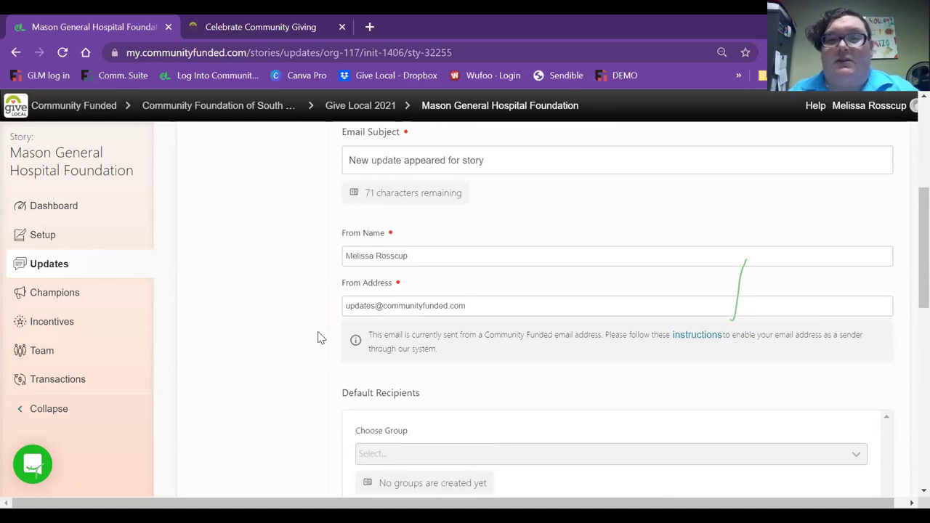
{"action": "scroll", "coordinate": [318, 337], "scroll_direction": "up", "scroll_amount": 1}
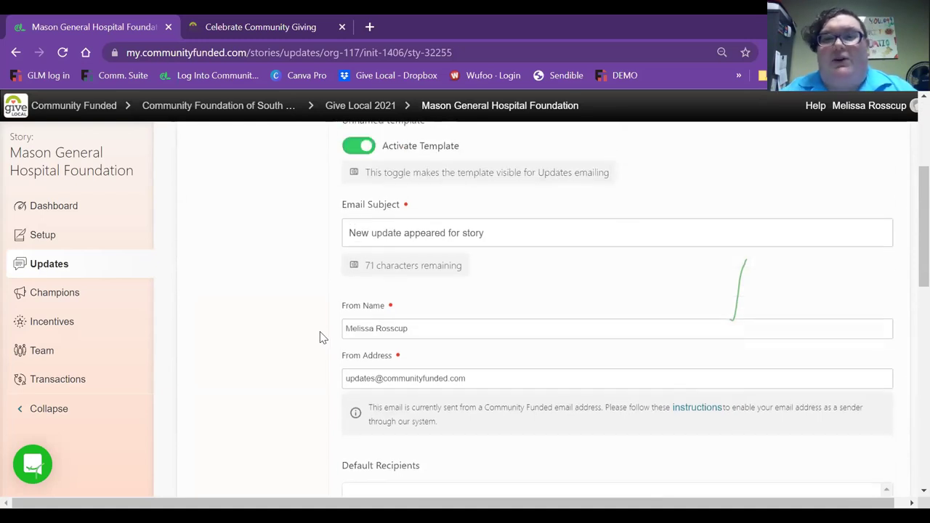
{"action": "scroll", "coordinate": [320, 339], "scroll_direction": "up", "scroll_amount": 1}
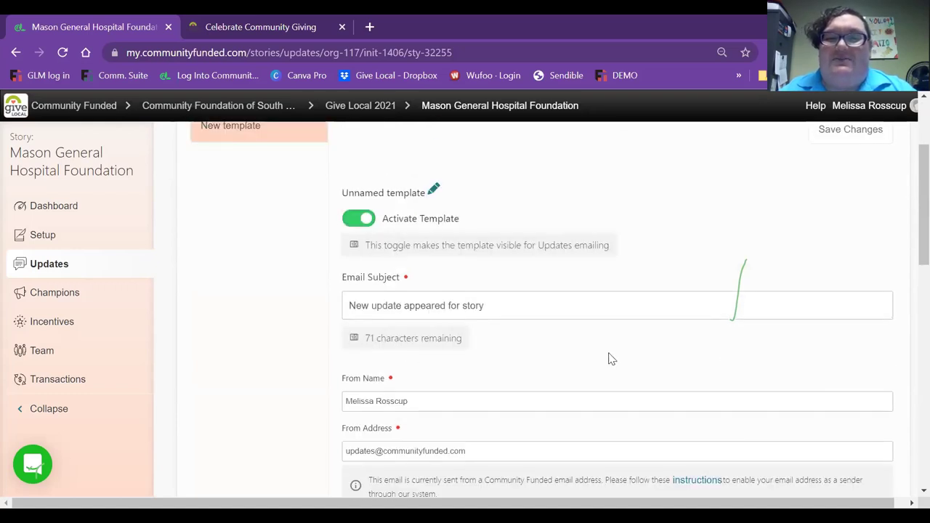
Review the new template's default recipients, reply-to and BCC addresses, banner image, salutation and update message fields
{"action": "scroll", "coordinate": [602, 342], "scroll_direction": "down", "scroll_amount": 3}
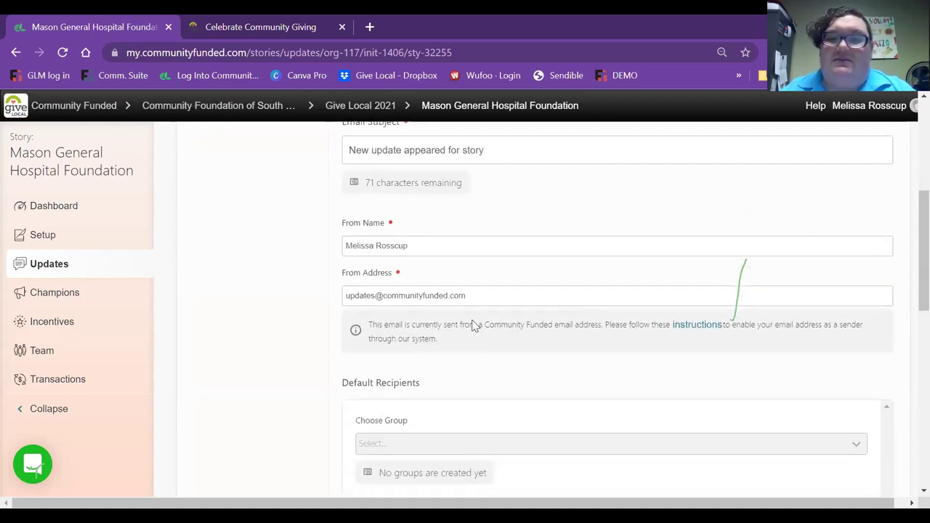
{"action": "scroll", "coordinate": [616, 257], "scroll_direction": "down", "scroll_amount": 2}
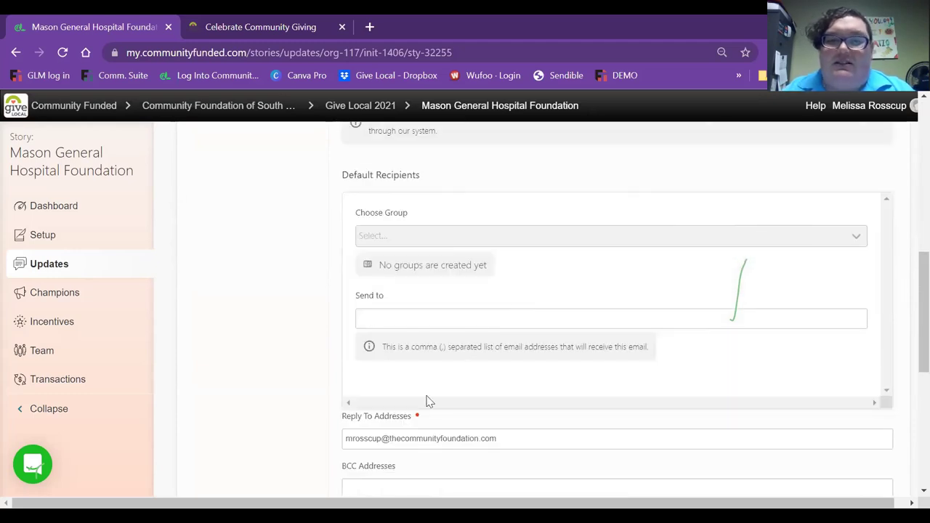
{"action": "scroll", "coordinate": [534, 378], "scroll_direction": "down", "scroll_amount": 3}
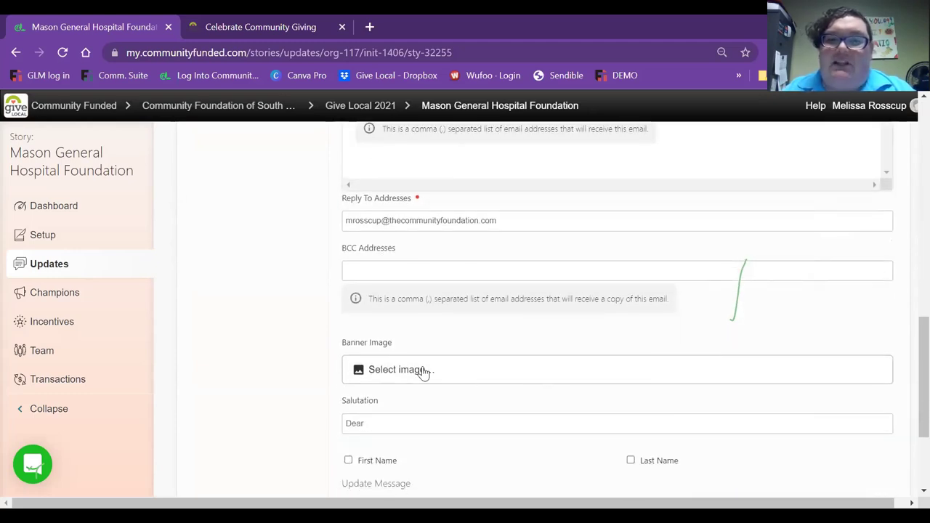
{"action": "scroll", "coordinate": [425, 373], "scroll_direction": "up", "scroll_amount": 2}
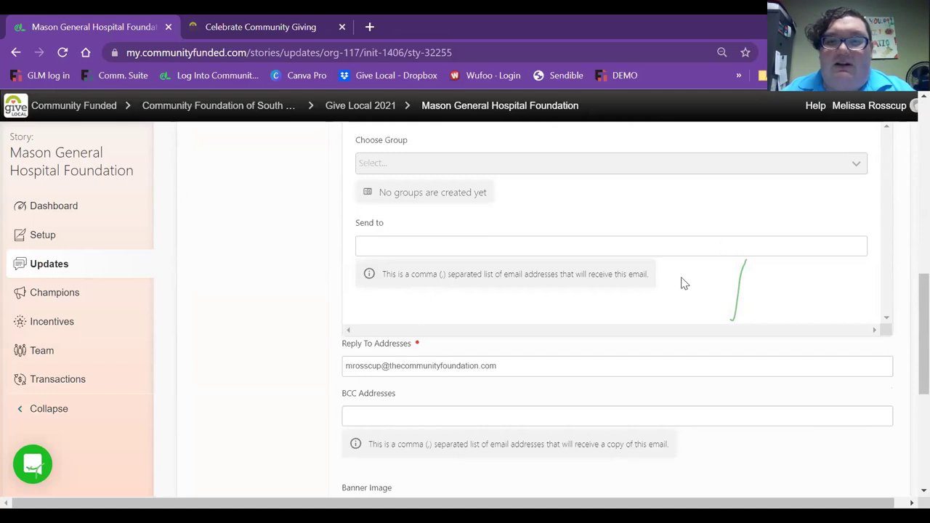
{"action": "scroll", "coordinate": [622, 333], "scroll_direction": "down", "scroll_amount": 1}
{"action": "scroll", "coordinate": [621, 332], "scroll_direction": "down", "scroll_amount": 2}
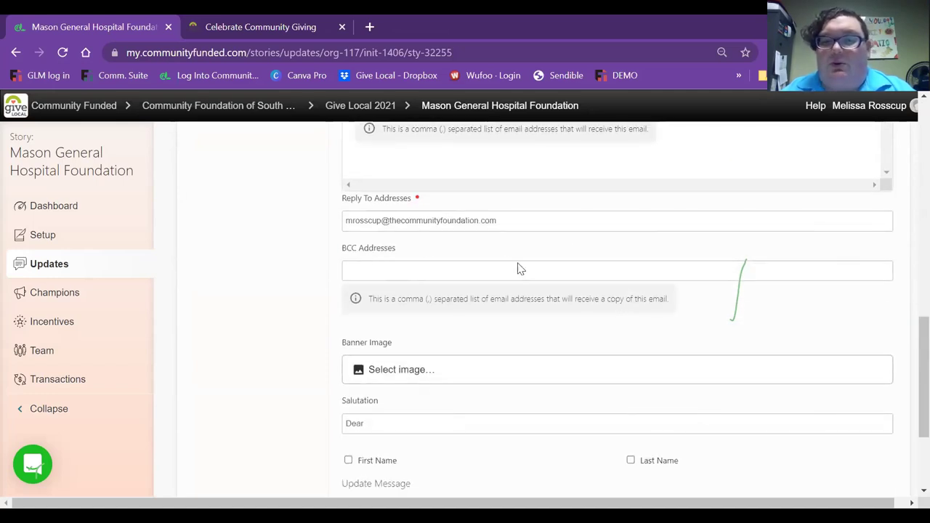
{"action": "scroll", "coordinate": [547, 312], "scroll_direction": "down", "scroll_amount": 3}
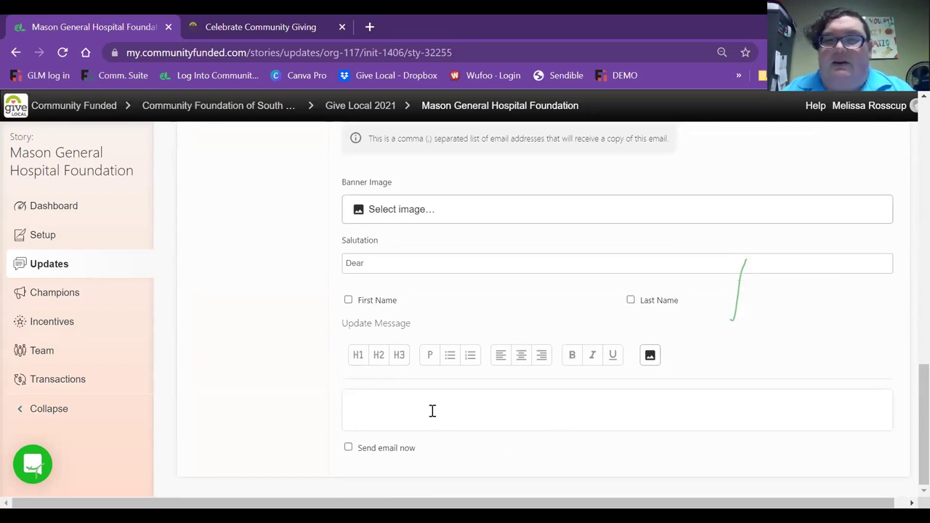
{"action": "scroll", "coordinate": [440, 414], "scroll_direction": "up", "scroll_amount": 10}
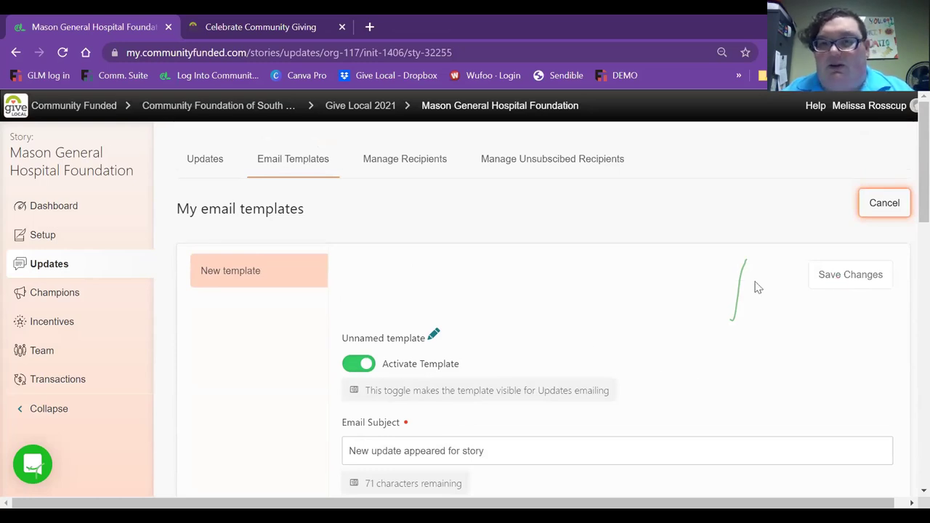
Start a new recipient group for the story's updates, add a blank member entry and review its fields
{"action": "left_click", "coordinate": [429, 171]}
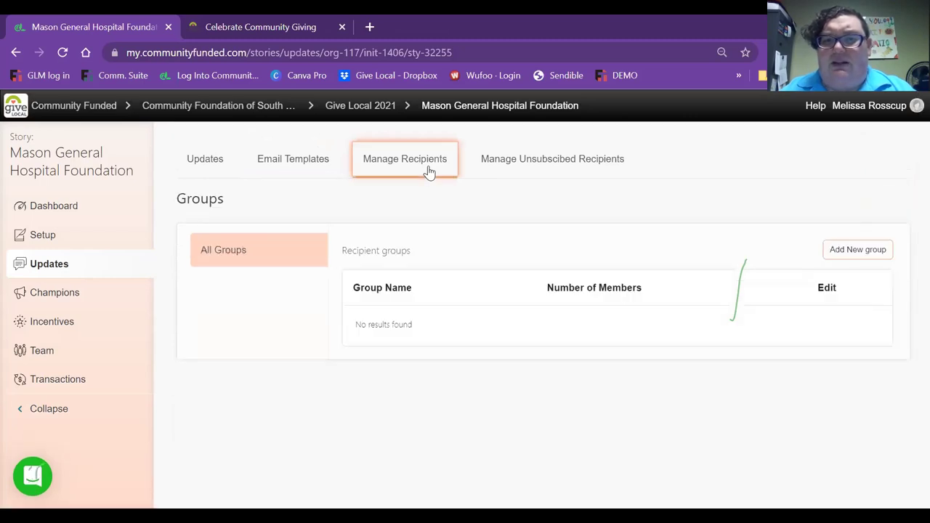
{"action": "left_click", "coordinate": [876, 259]}
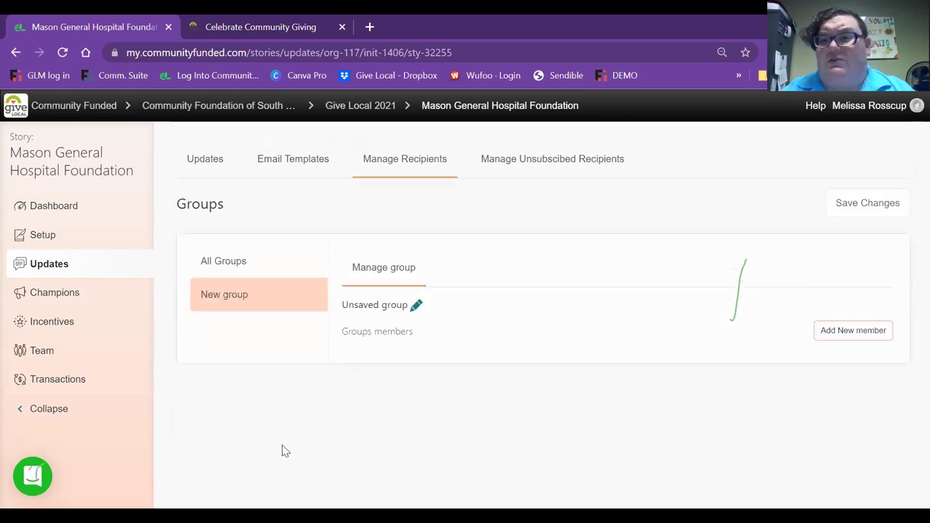
{"action": "left_click", "coordinate": [841, 338]}
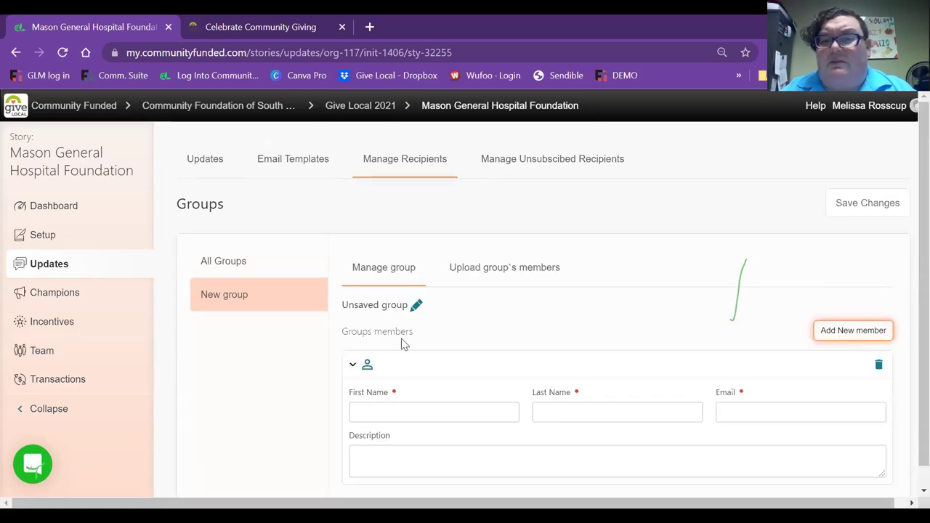
{"action": "scroll", "coordinate": [502, 369], "scroll_direction": "down", "scroll_amount": 1}
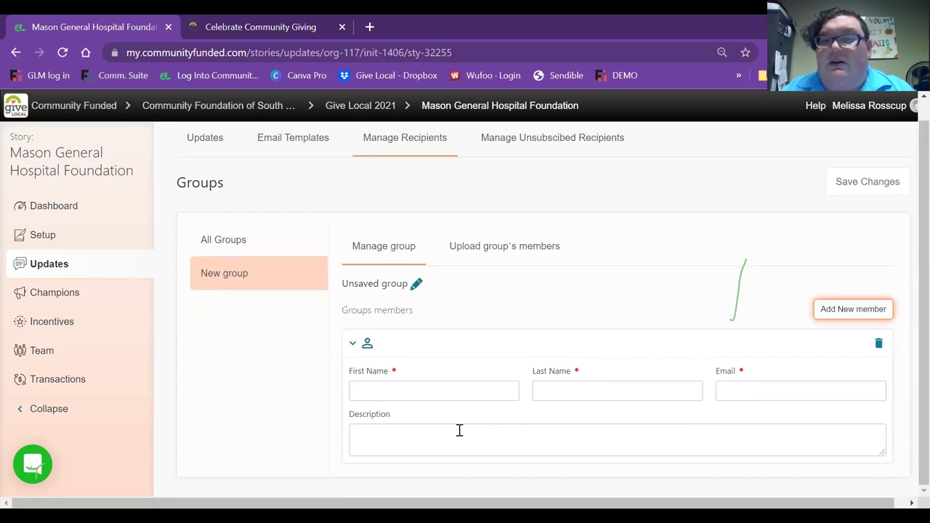
Check the option for uploading the group's members, then return to the group's manual member entry
{"action": "left_click", "coordinate": [497, 255]}
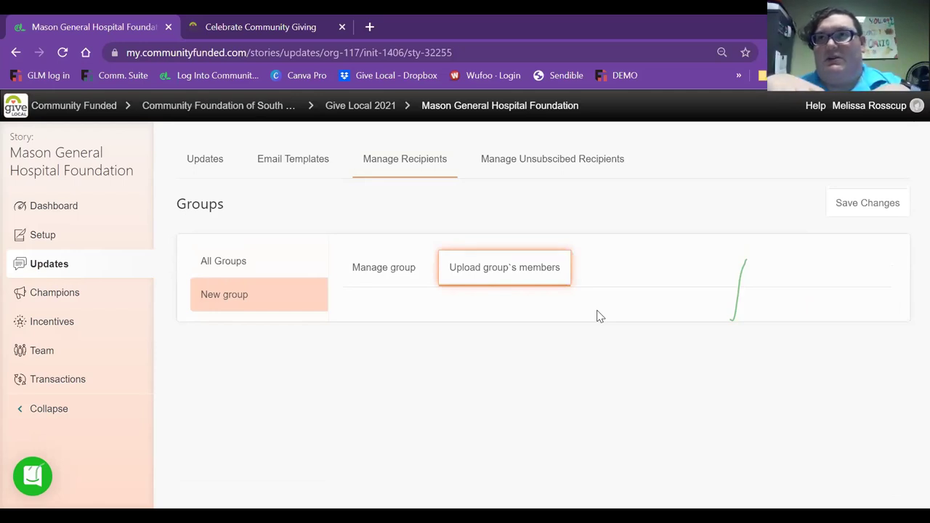
{"action": "left_click", "coordinate": [413, 279]}
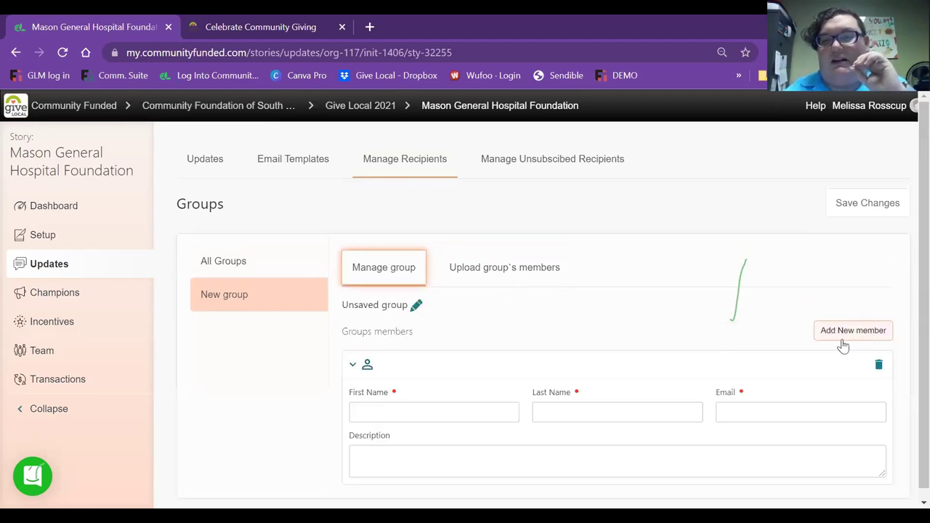
{"action": "scroll", "coordinate": [583, 378], "scroll_direction": "down", "scroll_amount": 1}
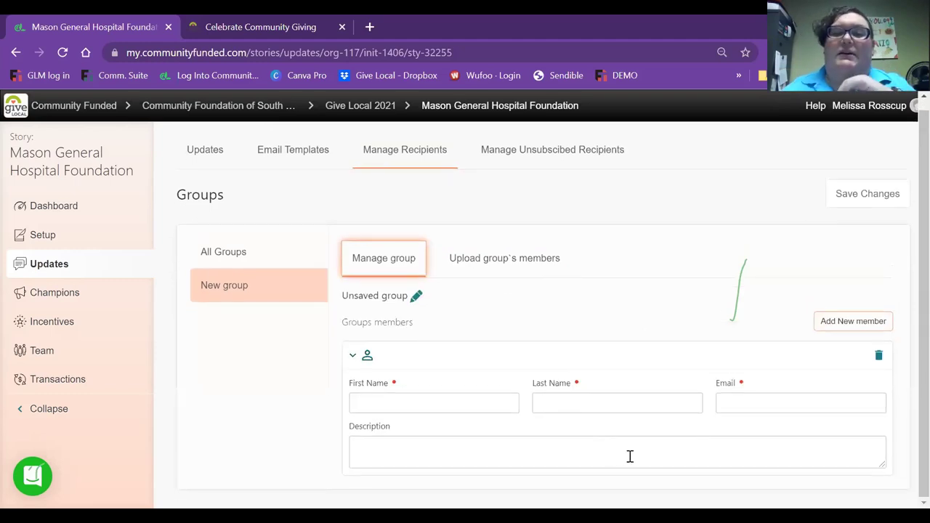
{"action": "scroll", "coordinate": [498, 349], "scroll_direction": "up", "scroll_amount": 1}
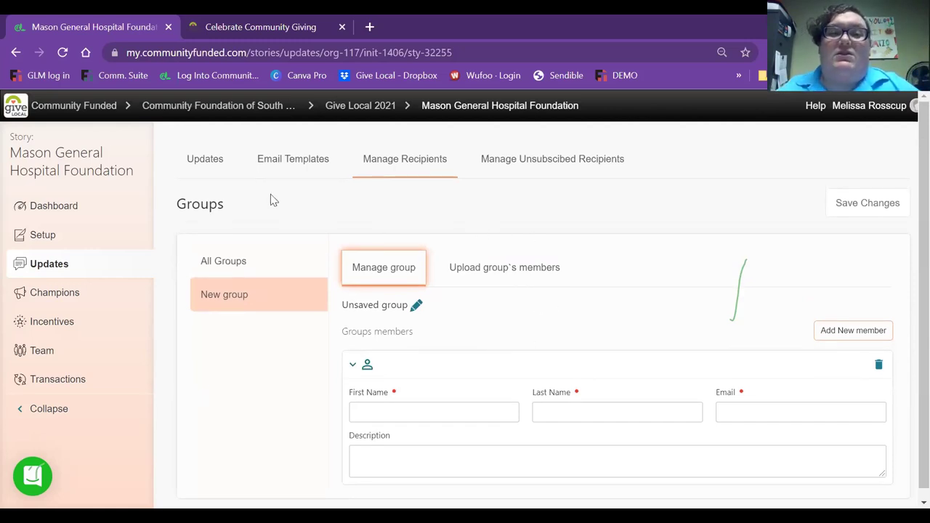
Return to the story's updates list, then go through the Rewards, Challenges and Matches sections of its incentives
{"action": "left_click", "coordinate": [215, 173]}
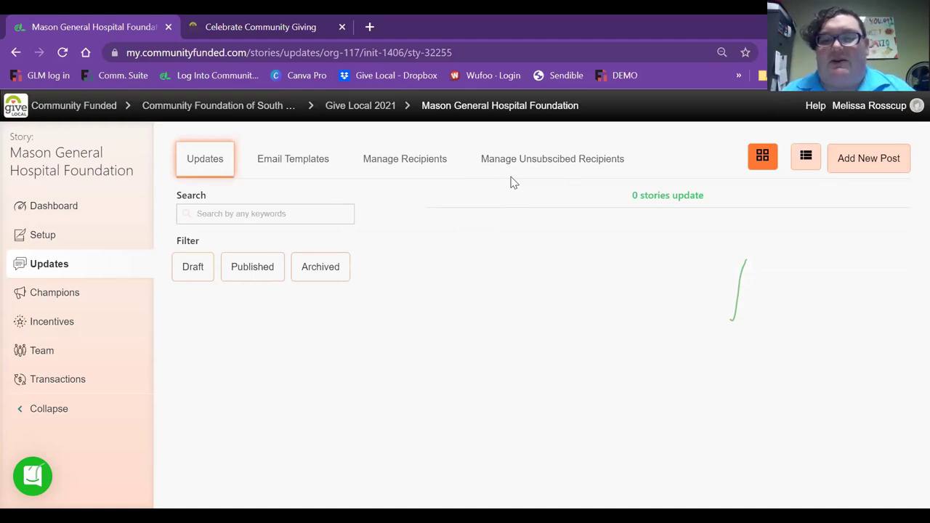
{"action": "left_click", "coordinate": [53, 330]}
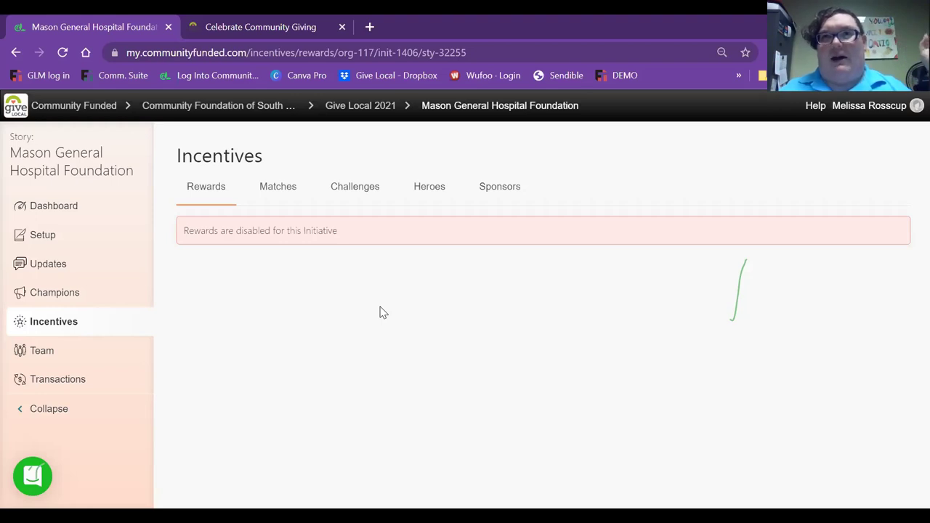
{"action": "left_click", "coordinate": [355, 192]}
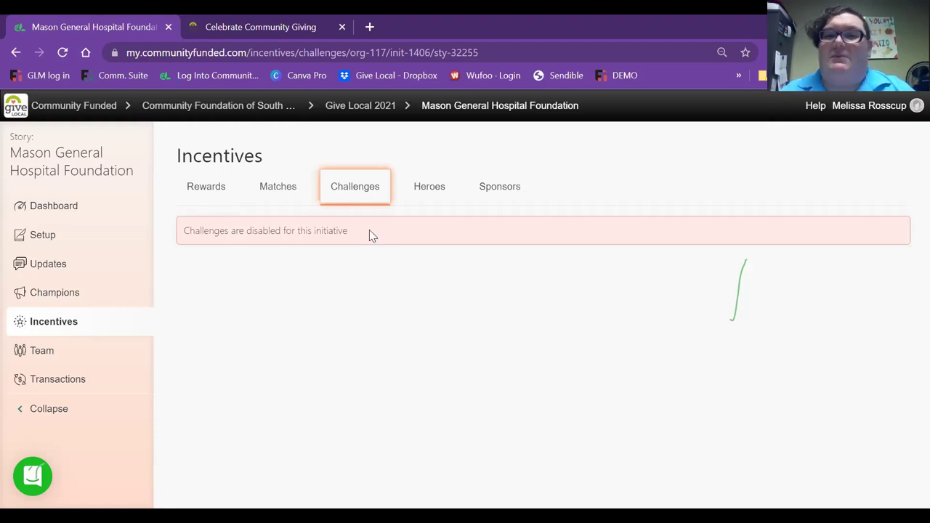
{"action": "left_click", "coordinate": [274, 195]}
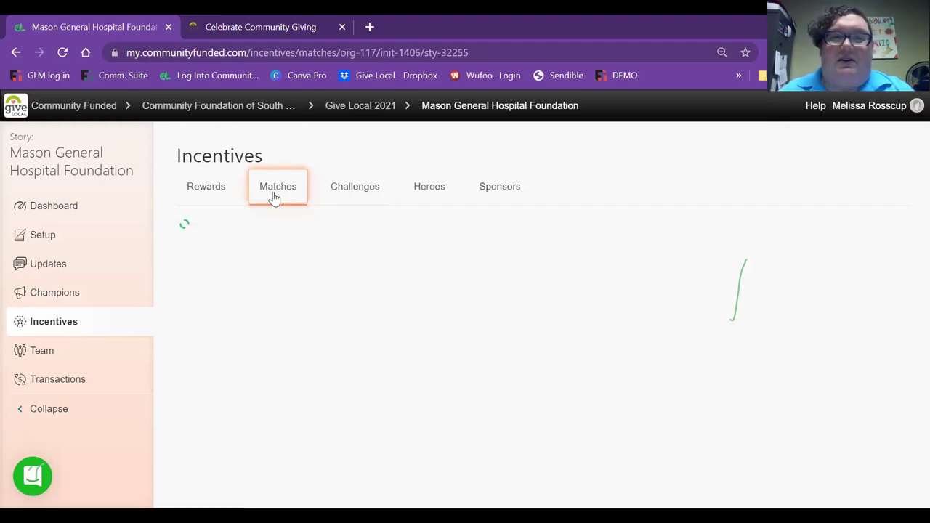